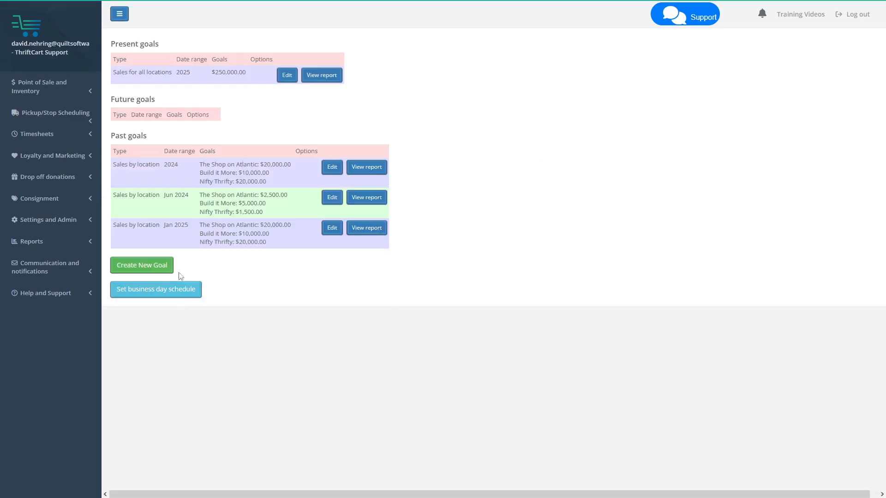
# Start a new sales goal for all locations with a goal amount of $10000
pyautogui.click(140, 270)
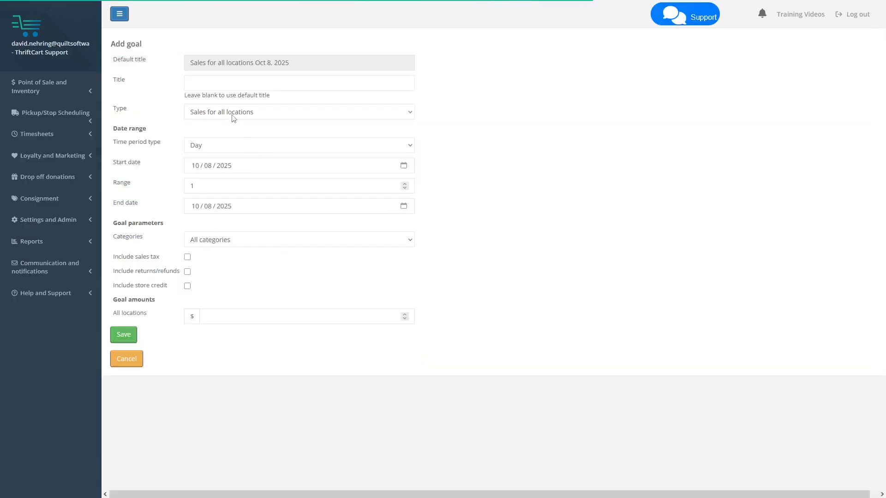
pyautogui.click(233, 118)
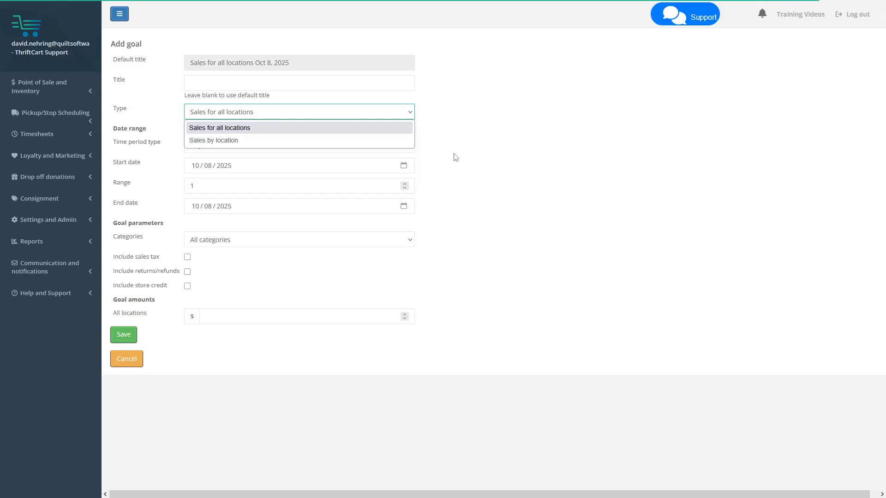
pyautogui.click(452, 182)
pyautogui.click(218, 317)
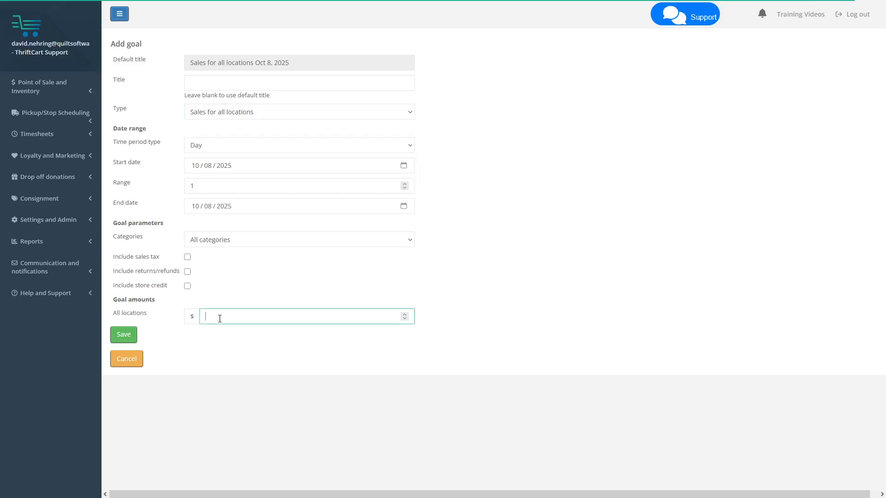
pyautogui.write('10000')
# Switch the goal type to Sales by location and set The Shop on Atlantic to $1000, Build it More to $2000 and Nifty Thrifty to $3000
pyautogui.click(194, 107)
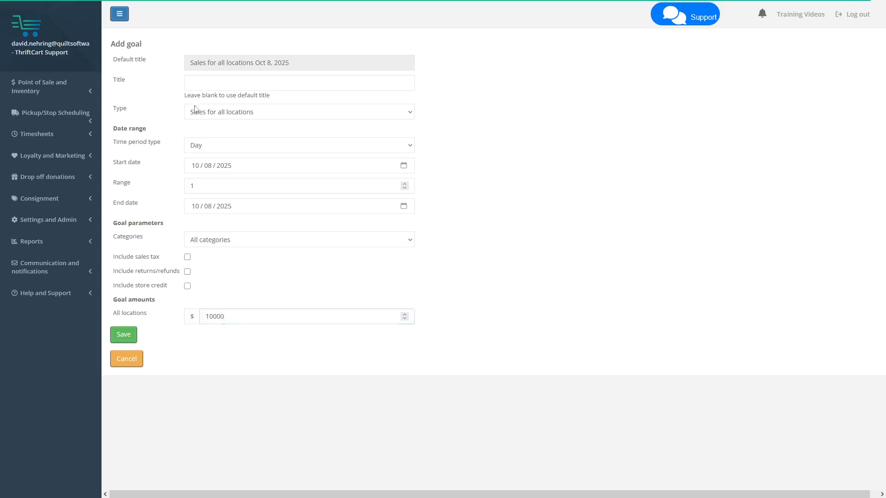
pyautogui.click(207, 141)
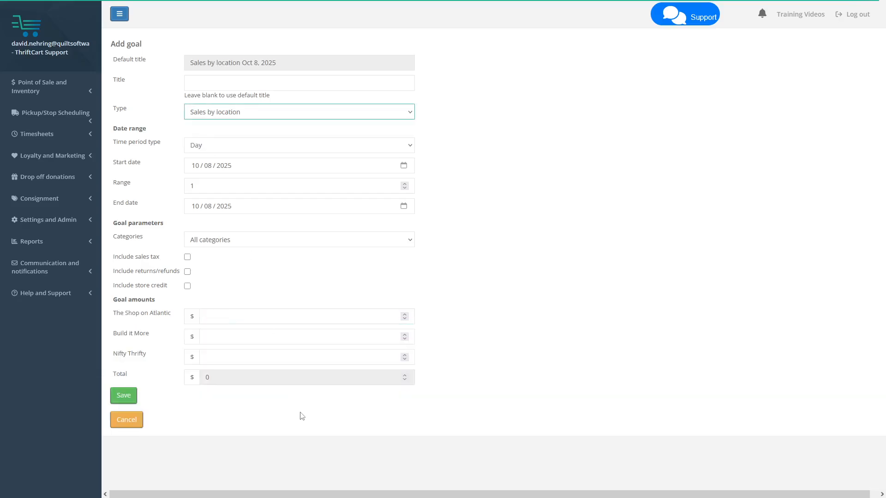
pyautogui.click(211, 320)
pyautogui.write('1000')
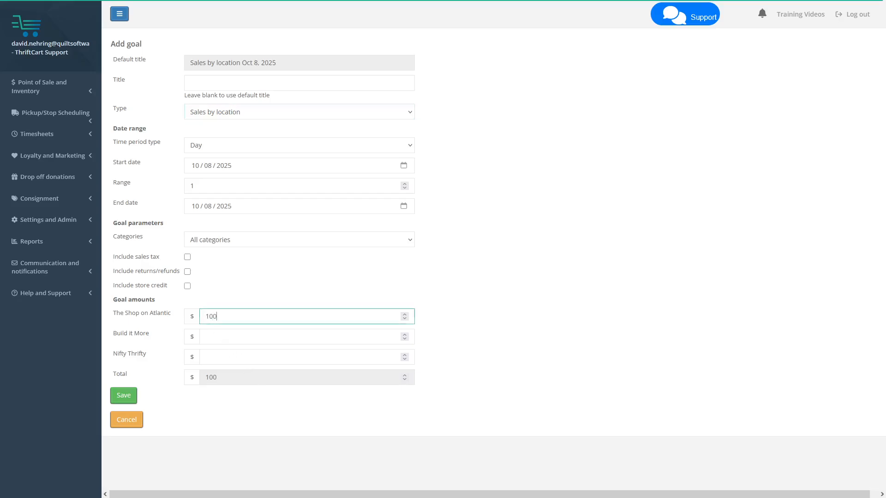
pyautogui.press('Tab')
pyautogui.write('2000')
pyautogui.press('Tab')
pyautogui.write('300')
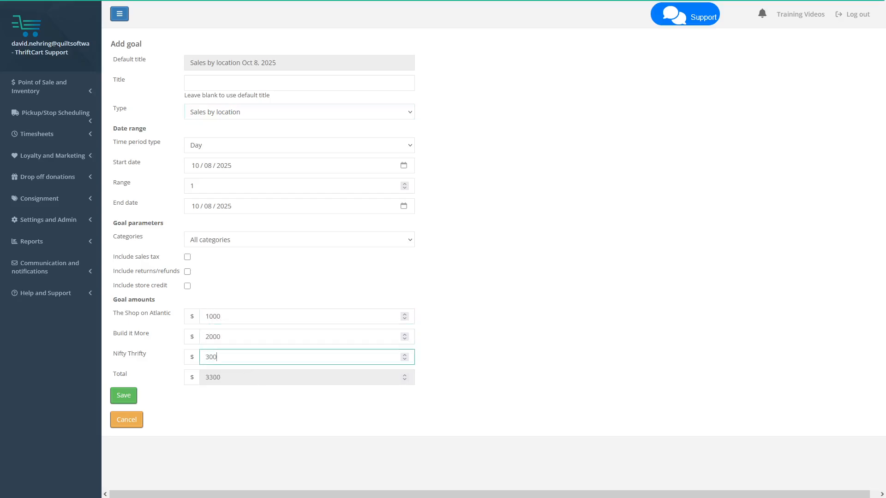
pyautogui.write('0')
pyautogui.doubleClick(200, 378)
pyautogui.click(308, 301)
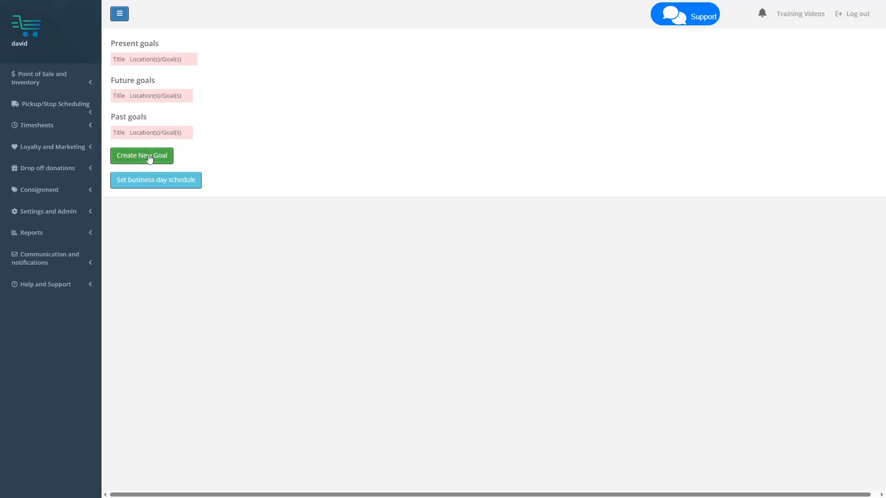
# Start a new sales goal with the Single goal dimension, titled "Single goal", for the Downtown, Eastside and Rossville locations
pyautogui.click(149, 159)
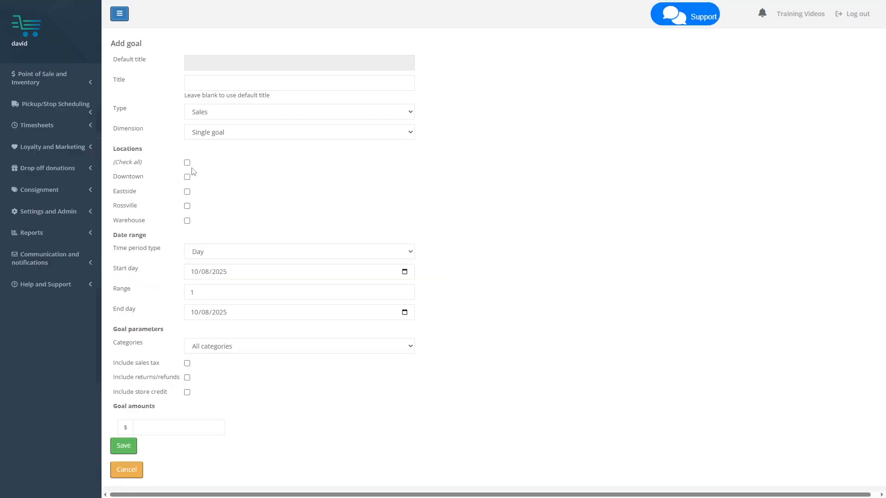
pyautogui.click(218, 139)
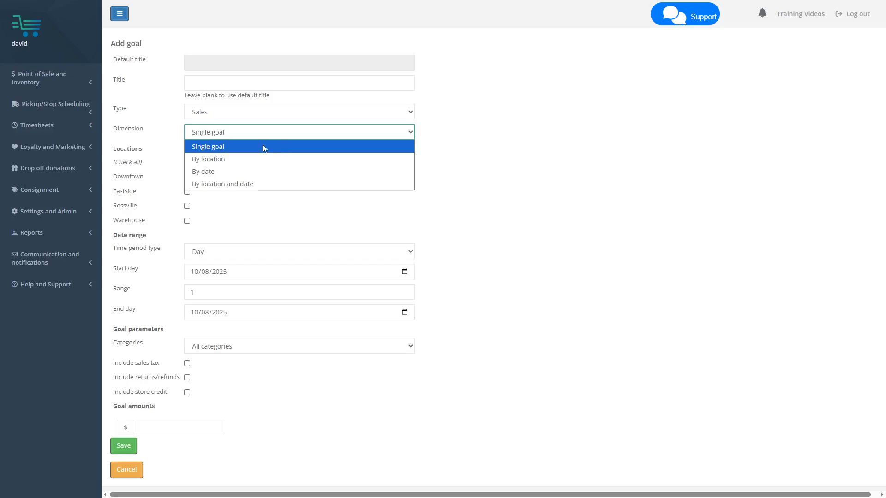
pyautogui.click(228, 147)
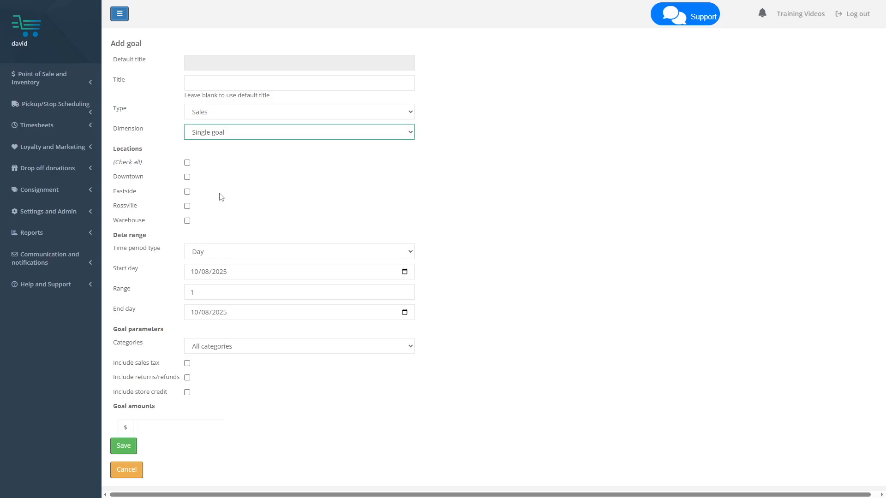
pyautogui.click(187, 163)
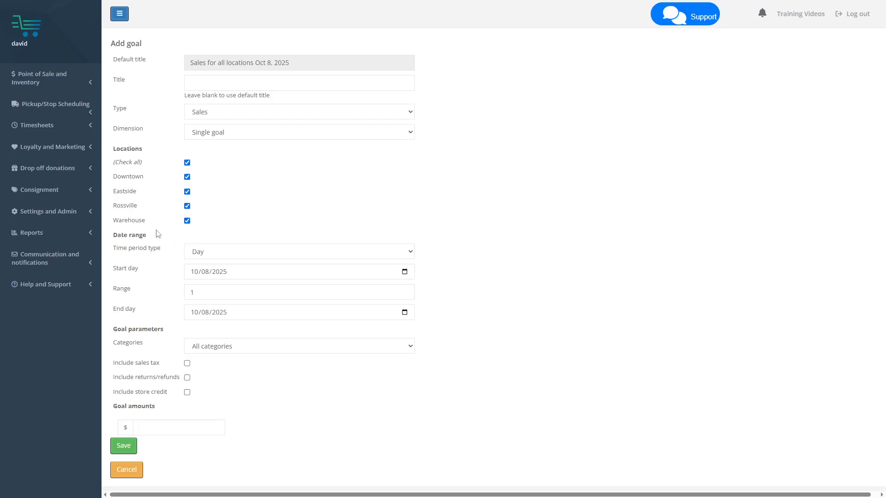
pyautogui.click(187, 221)
pyautogui.click(244, 85)
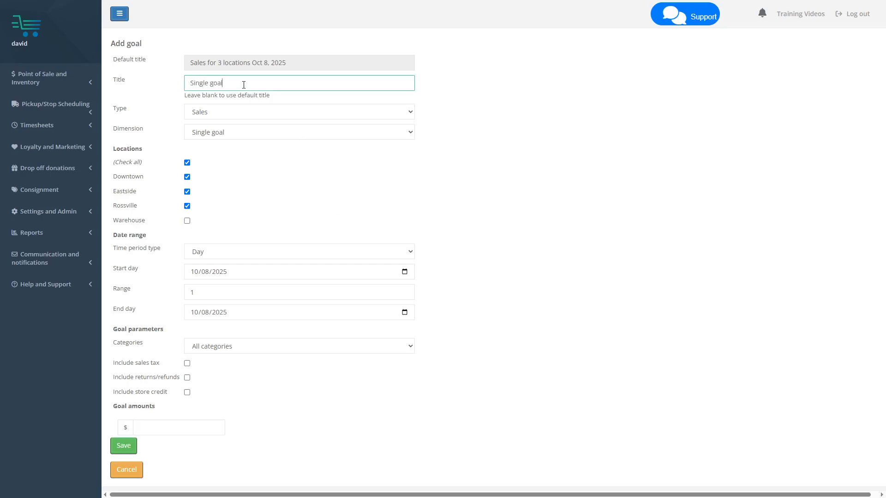
pyautogui.moveTo(244, 162); pyautogui.dragTo(254, 178)
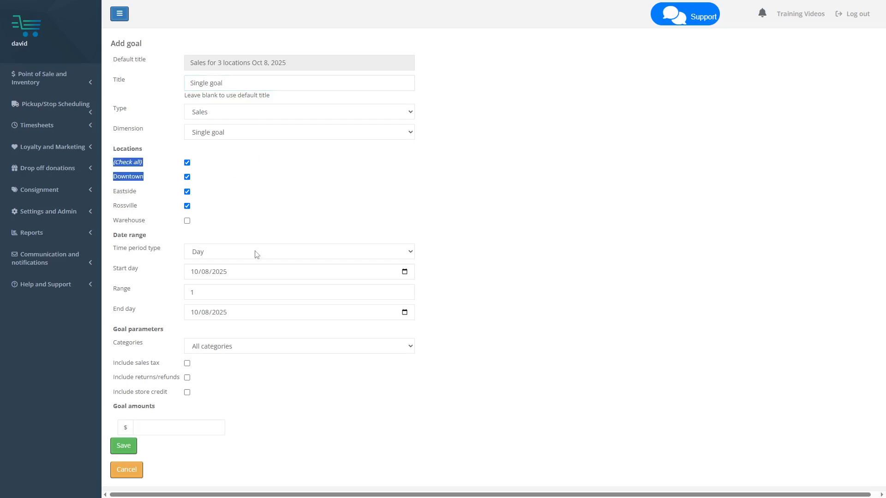
# Set the goal's date range to a monthly period starting Oct 2025 with a range of 1
pyautogui.click(231, 254)
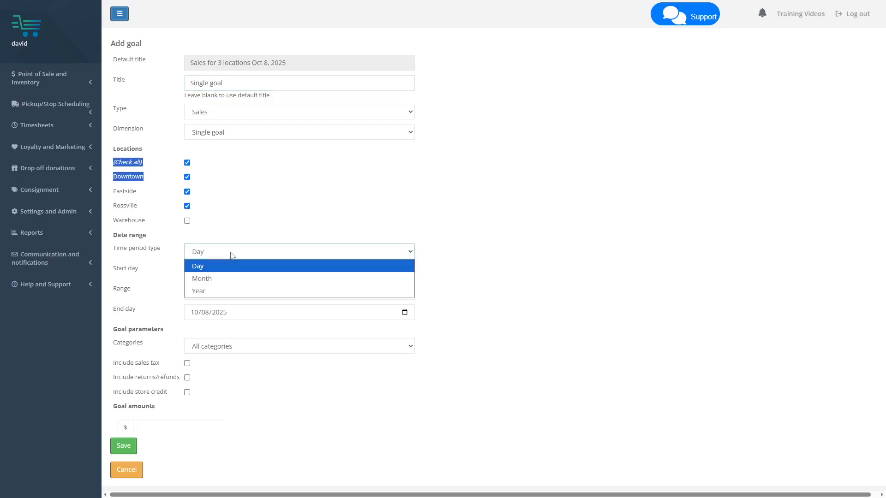
pyautogui.click(211, 279)
pyautogui.click(449, 207)
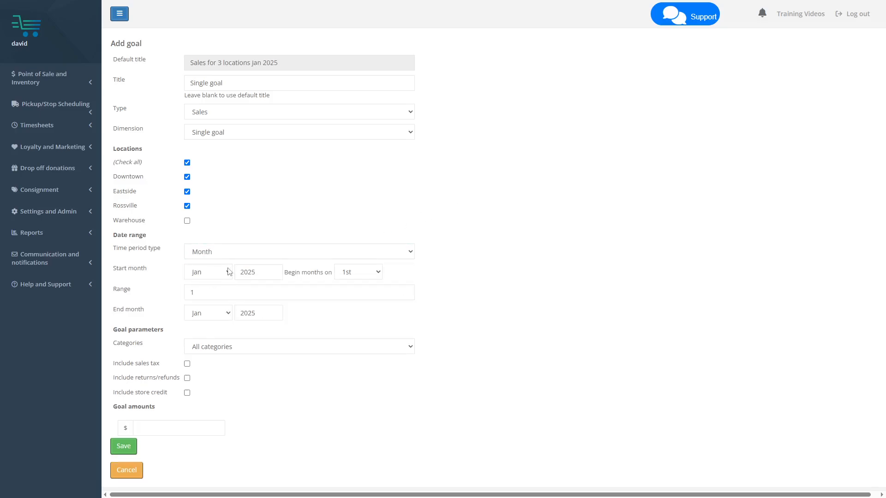
pyautogui.click(198, 277)
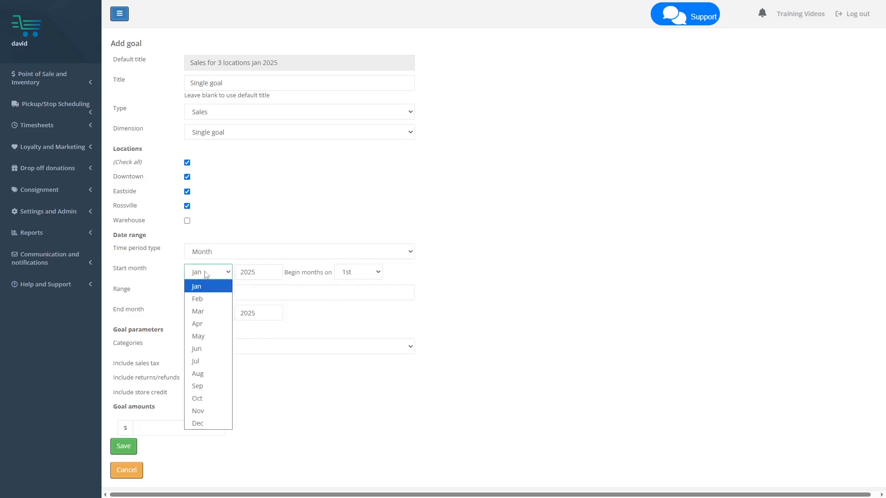
pyautogui.click(215, 400)
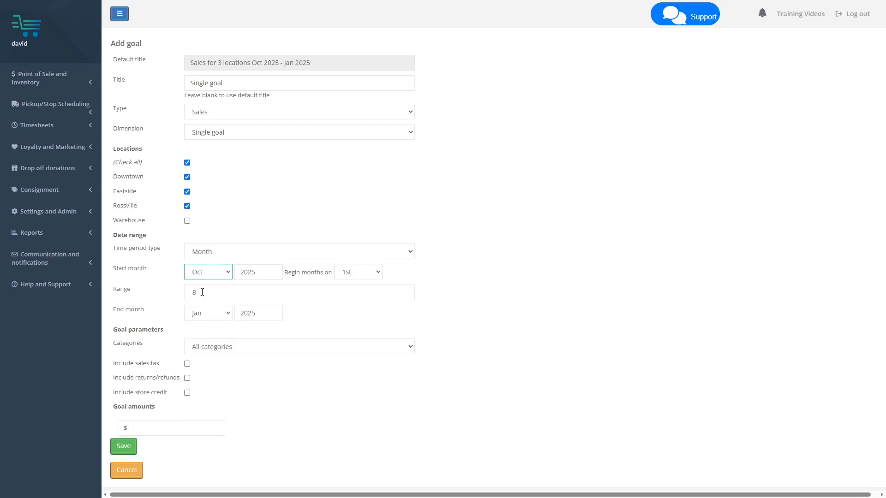
pyautogui.click(406, 292)
pyautogui.click(542, 270)
# Include returns/refunds, set the goal amount to $60000 and save the goal
pyautogui.click(187, 378)
pyautogui.click(181, 431)
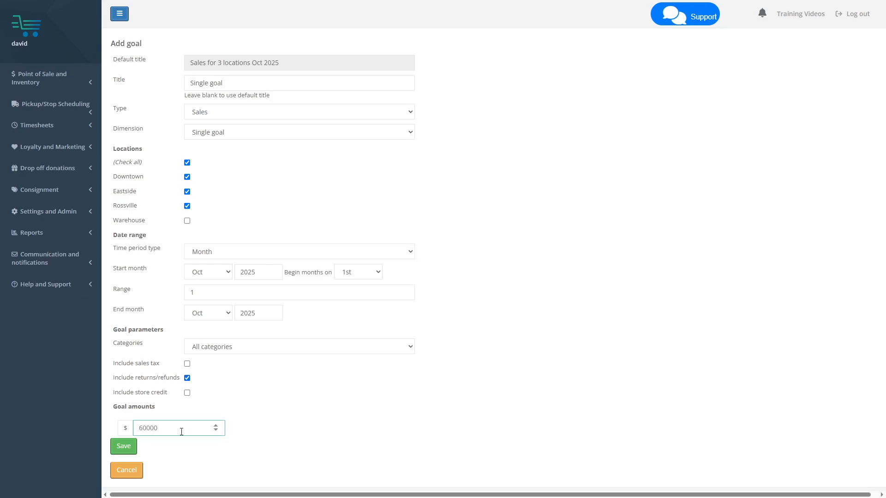
pyautogui.click(122, 447)
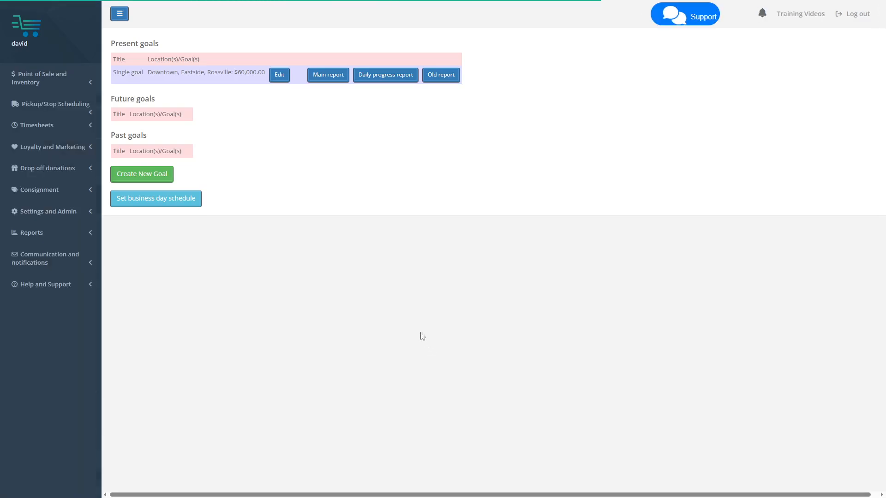
# Start a new sales goal with the By location dimension, titled "By location", for Downtown, Eastside and Rossville
pyautogui.click(169, 176)
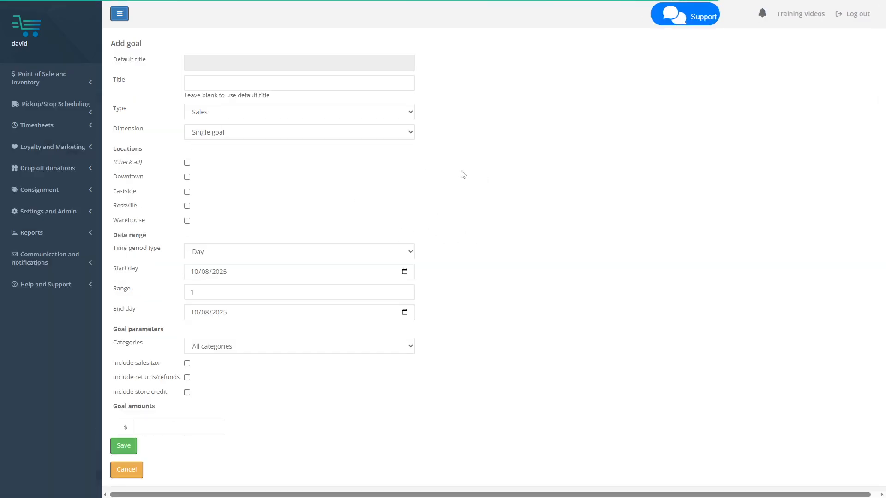
pyautogui.click(195, 131)
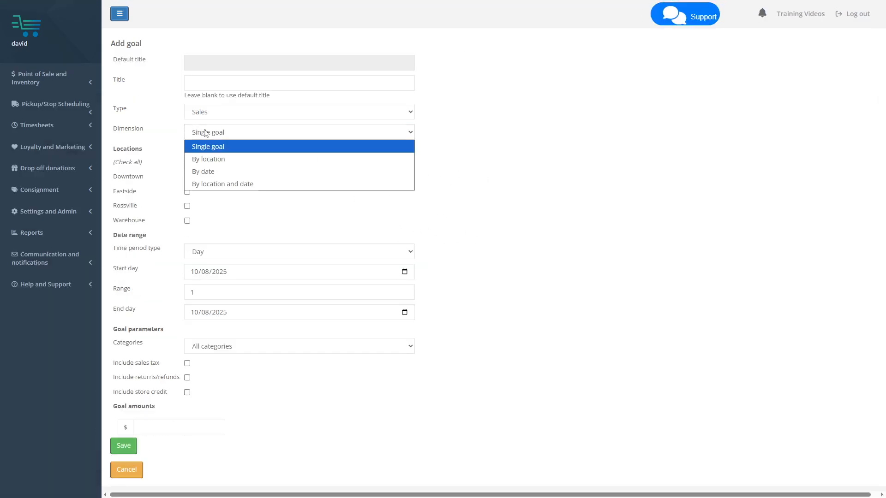
pyautogui.click(210, 159)
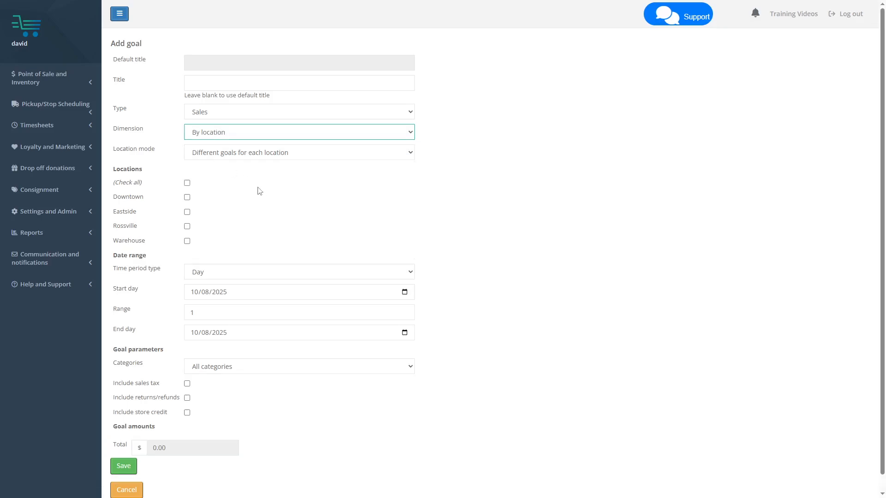
pyautogui.click(187, 183)
pyautogui.click(187, 241)
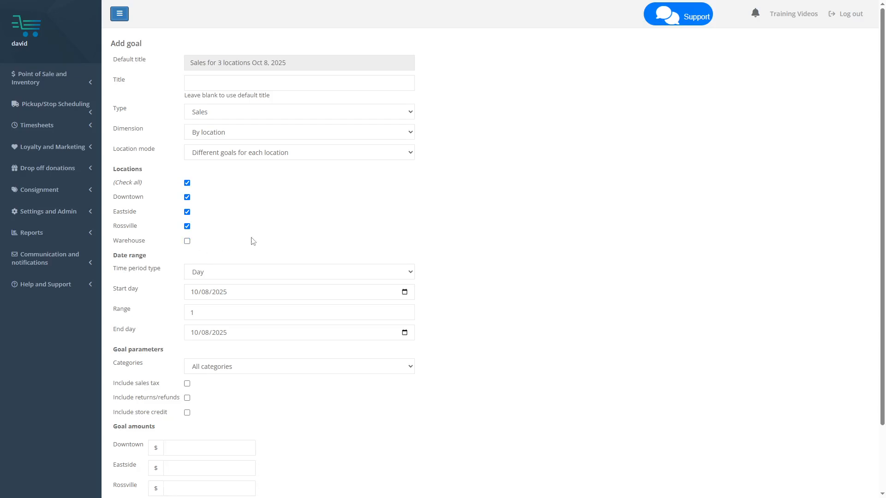
pyautogui.click(202, 82)
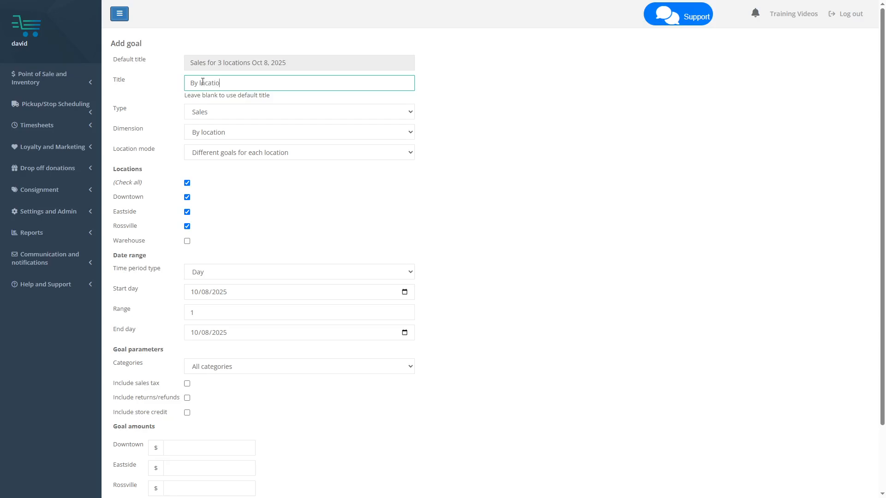
pyautogui.click(484, 206)
# Set the goal's date range to a monthly period starting Sep 2025 with a range of 3
pyautogui.scroll(-2, 455, 198)
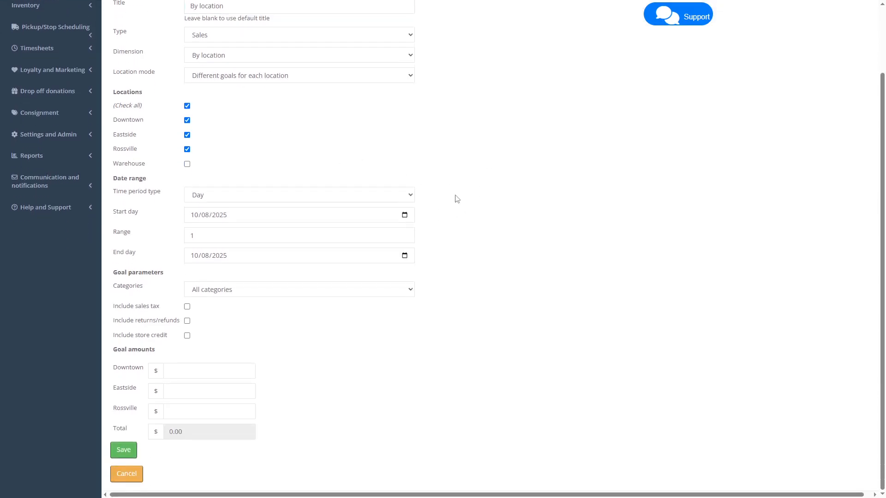
pyautogui.click(244, 200)
pyautogui.click(239, 230)
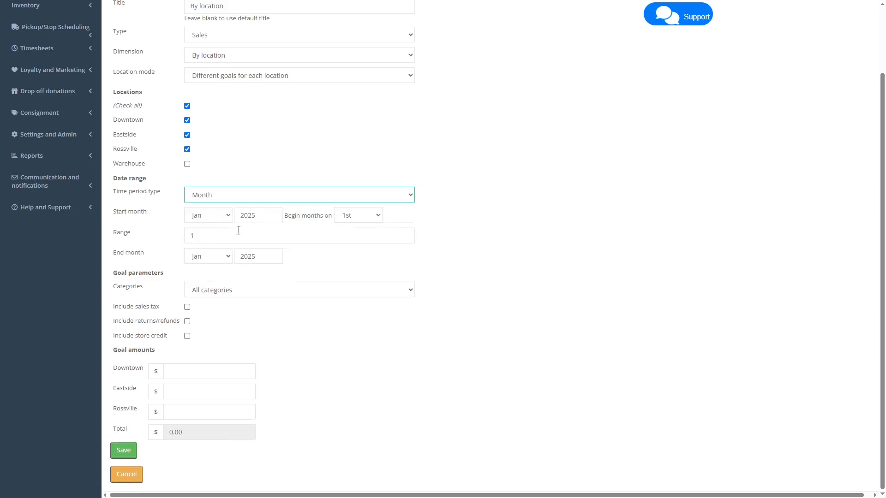
pyautogui.click(209, 220)
pyautogui.click(204, 329)
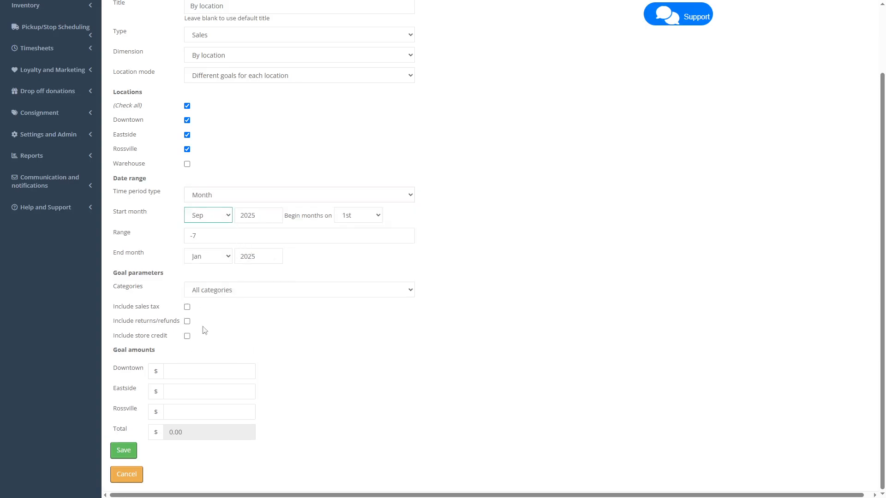
pyautogui.doubleClick(406, 234)
# Set the goal amounts to $60000 for Downtown, $75000 for Eastside and $90000 for Rossville, and save the goal
pyautogui.click(185, 372)
pyautogui.write('60000')
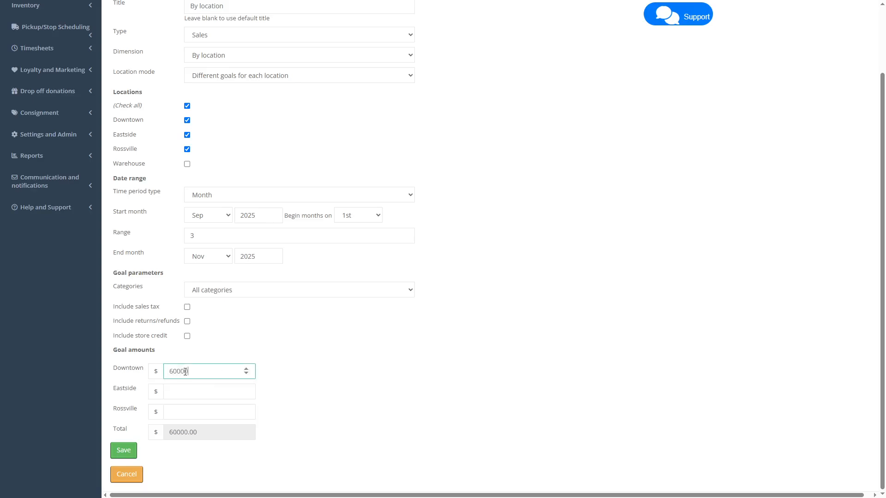
pyautogui.press('Tab')
pyautogui.write('75000')
pyautogui.press('Tab')
pyautogui.write('9')
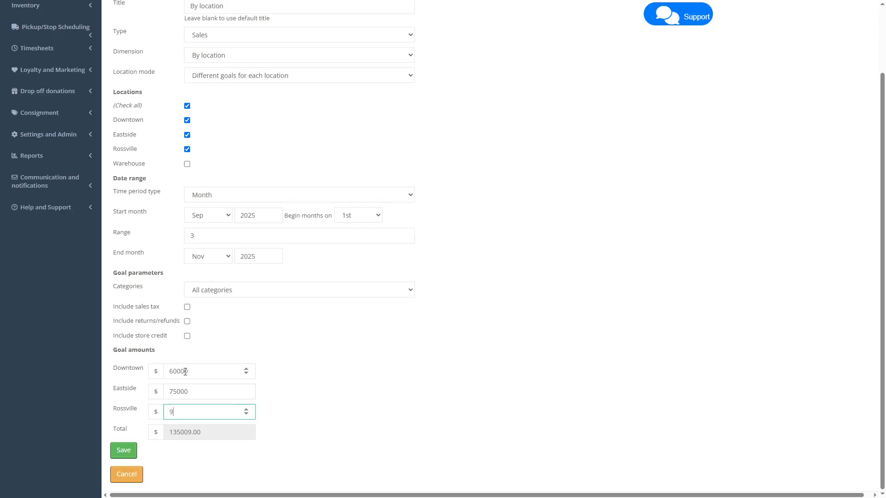
pyautogui.write('0000')
pyautogui.click(363, 385)
pyautogui.click(125, 450)
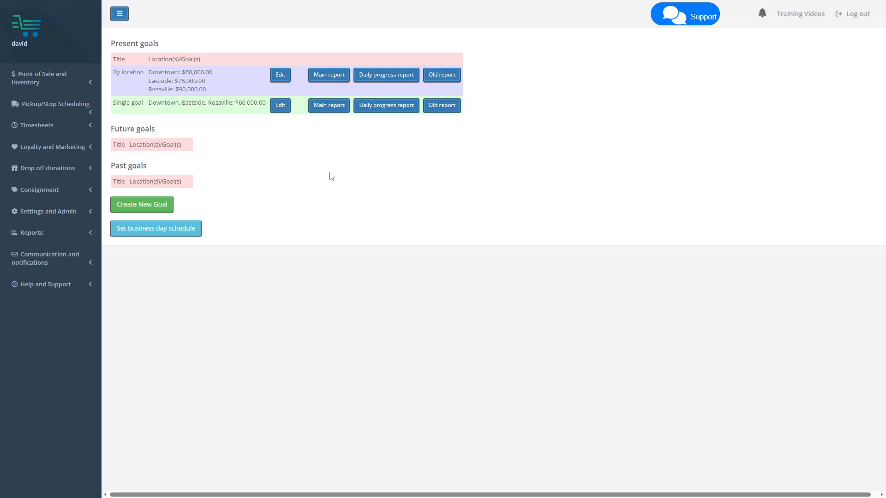
# Open the old report for the By location goal and examine Rossville's business days, goal to date and sales to date
pyautogui.click(439, 80)
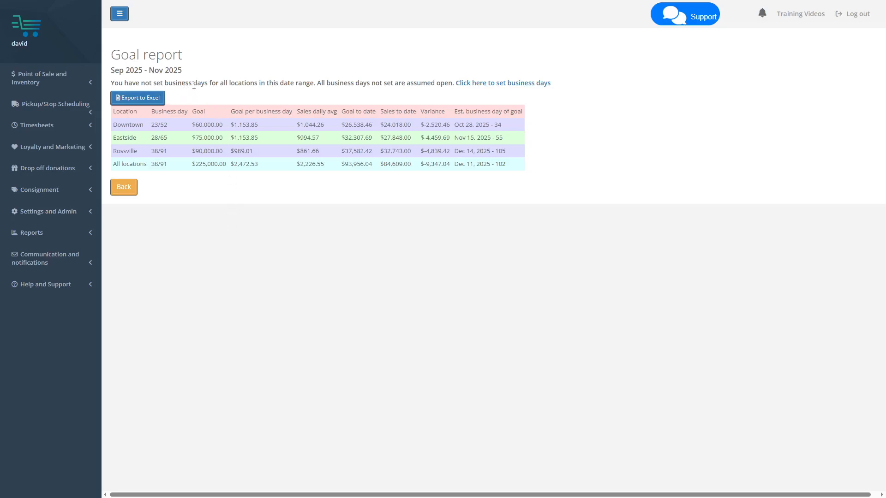
pyautogui.moveTo(168, 151); pyautogui.dragTo(155, 152)
pyautogui.click(167, 154)
pyautogui.moveTo(341, 151); pyautogui.dragTo(385, 152)
pyautogui.click(398, 180)
pyautogui.moveTo(114, 157); pyautogui.dragTo(162, 153)
pyautogui.click(141, 162)
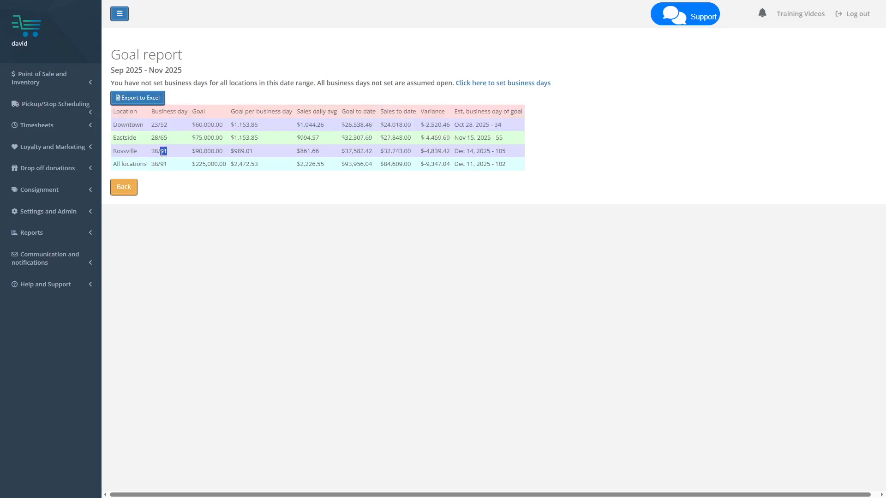
pyautogui.click(118, 71)
# Go from the goal report to the business day schedules and start a new schedule for Rossville
pyautogui.click(497, 84)
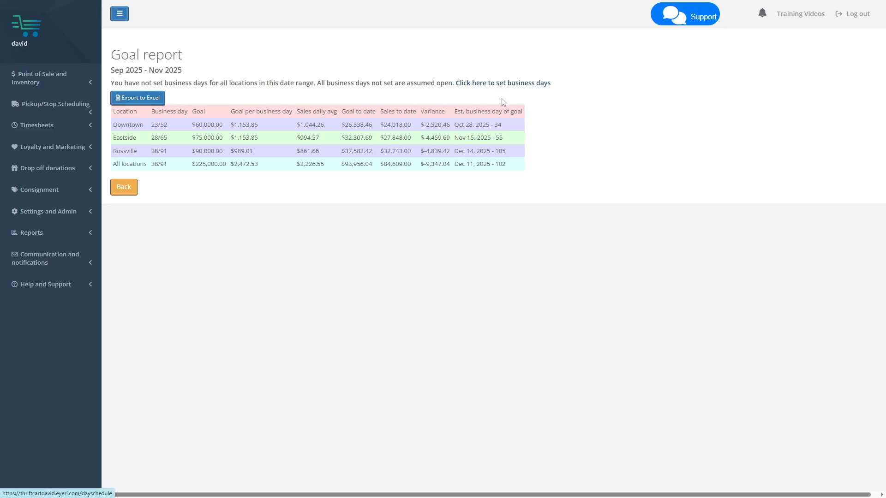
pyautogui.click(202, 74)
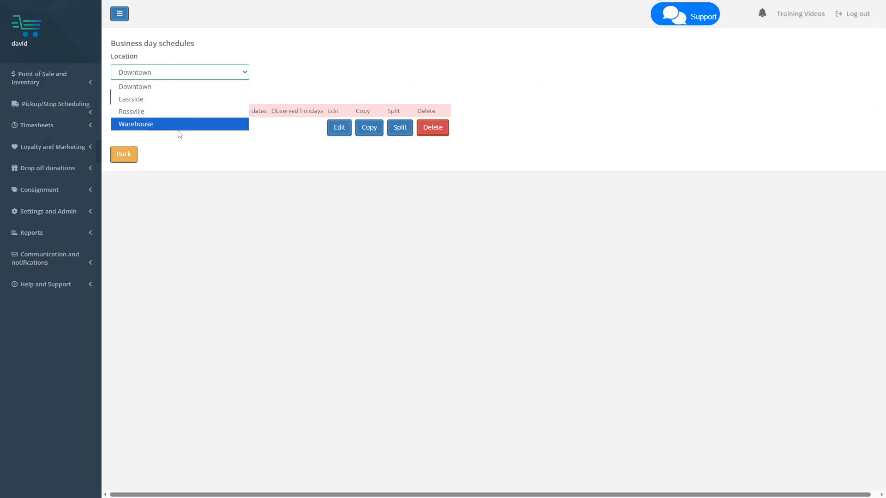
pyautogui.click(167, 110)
pyautogui.click(140, 98)
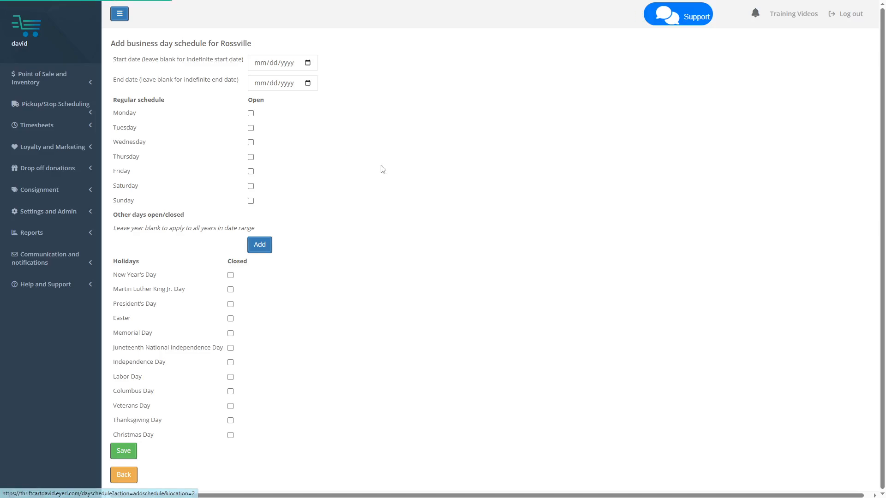
# Mark Rossville as open Monday through Saturday, save the schedule and return to the goals list
pyautogui.click(250, 113)
pyautogui.click(251, 128)
pyautogui.click(250, 143)
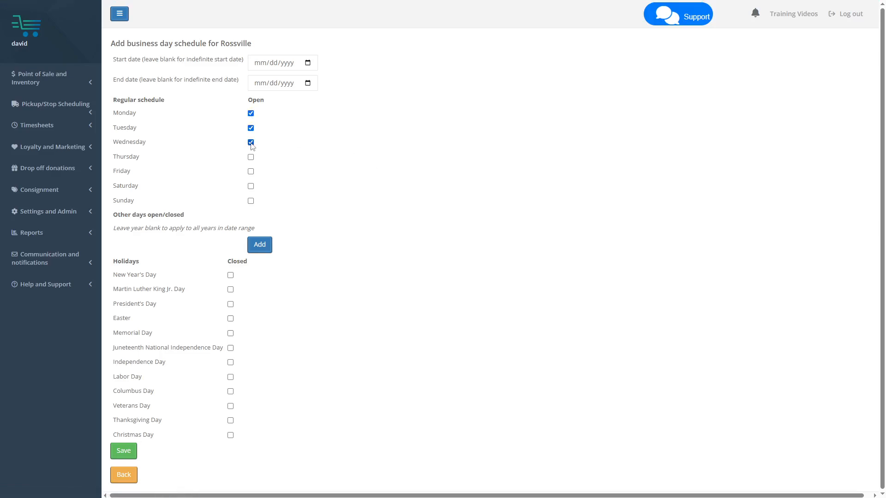
pyautogui.click(250, 157)
pyautogui.click(251, 171)
pyautogui.click(250, 186)
pyautogui.click(123, 452)
pyautogui.click(123, 147)
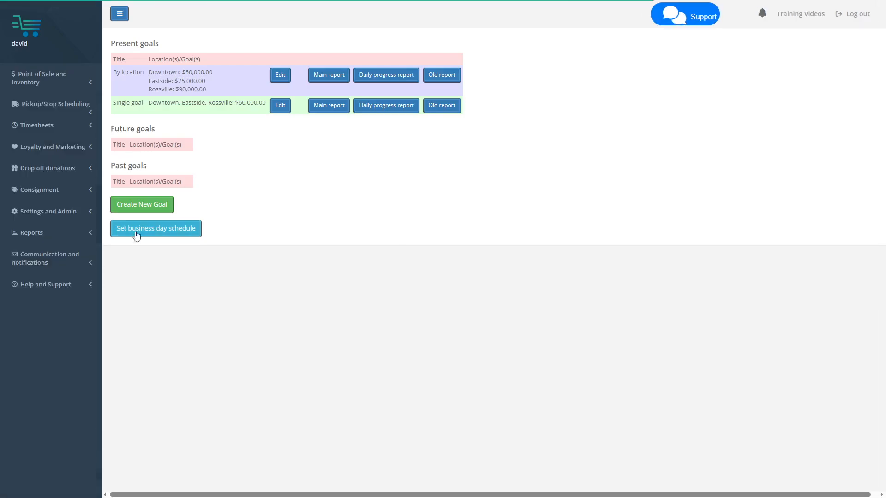
# Check Rossville's business days in the By location goal's old report and return to the goals list
pyautogui.click(441, 78)
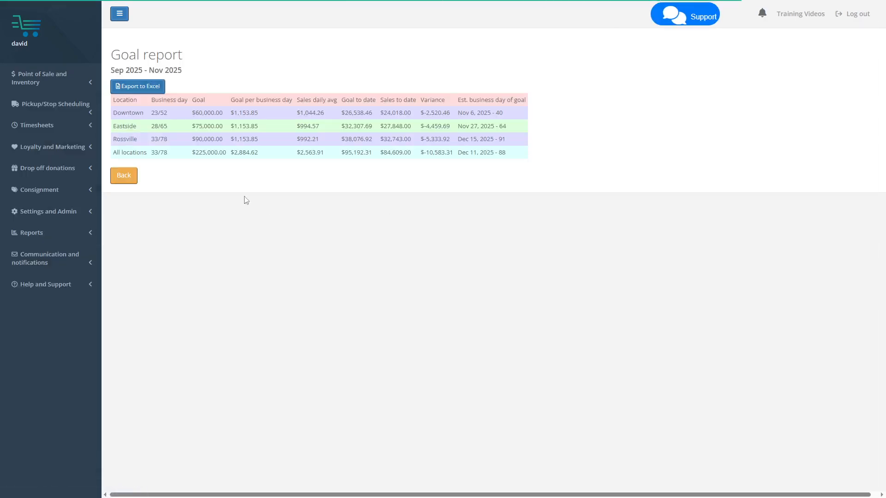
pyautogui.moveTo(168, 141); pyautogui.dragTo(160, 140)
pyautogui.click(165, 141)
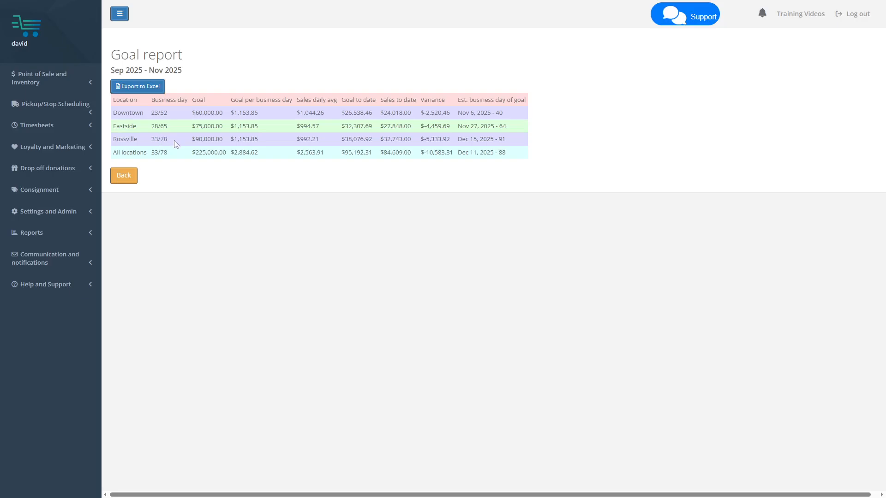
pyautogui.click(125, 175)
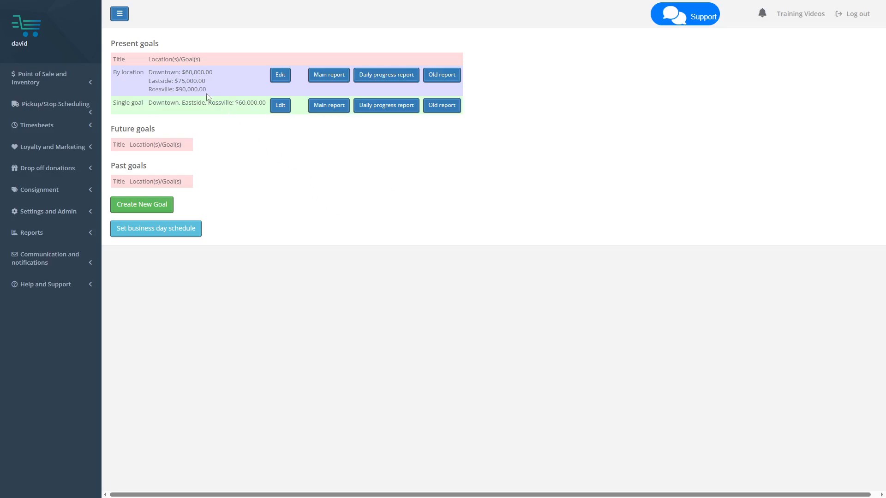
# Generate the main report of the By location goal for all locations, with to-date figures included, and review the goal and variance to date
pyautogui.click(330, 76)
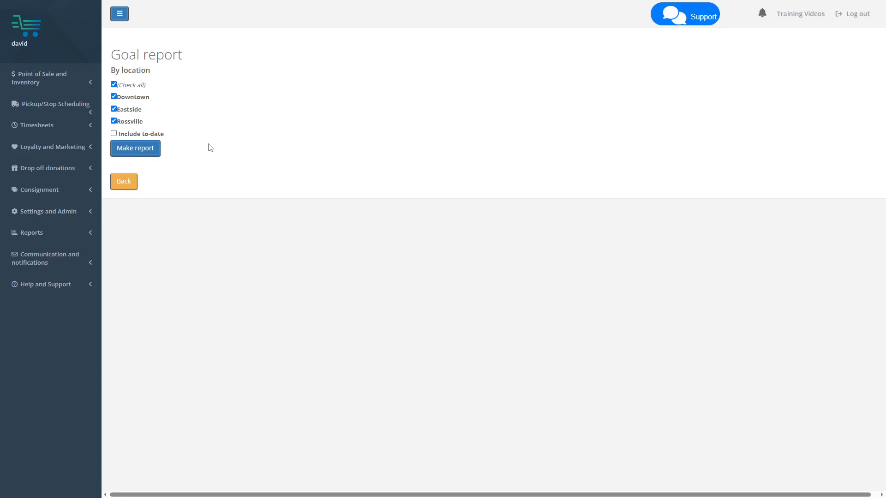
pyautogui.click(151, 154)
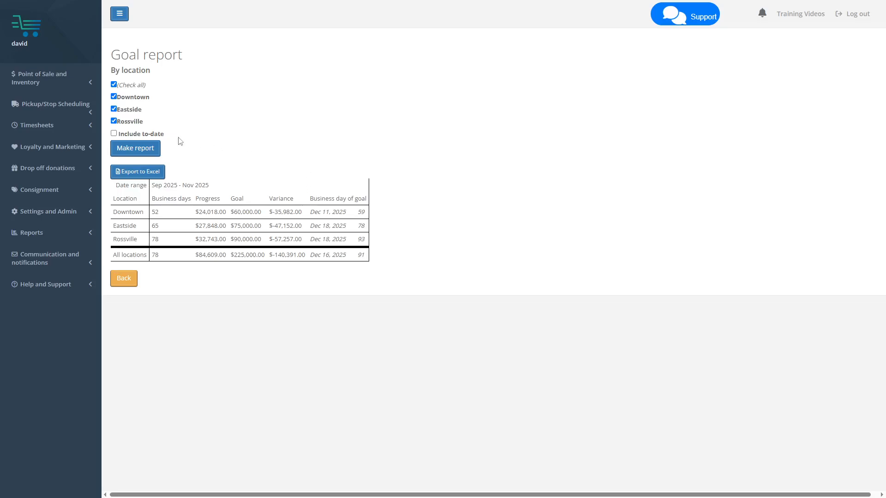
pyautogui.click(147, 135)
pyautogui.click(144, 150)
pyautogui.moveTo(314, 198); pyautogui.dragTo(364, 210)
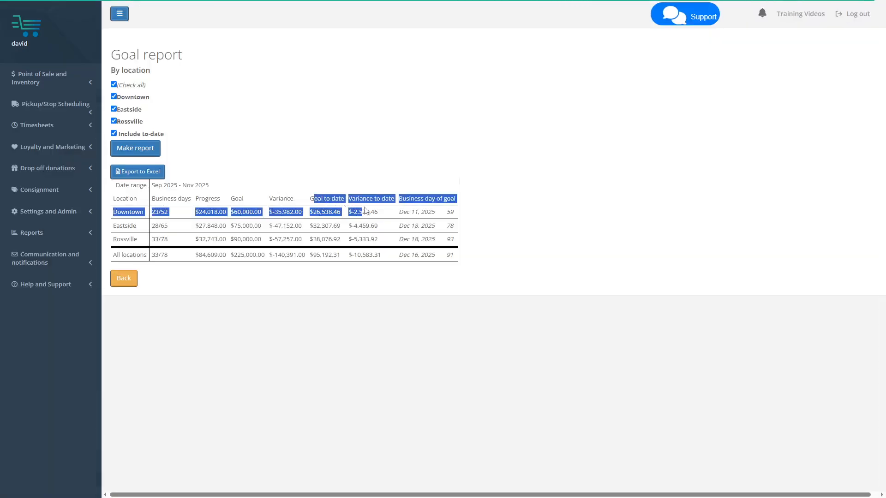
pyautogui.click(322, 163)
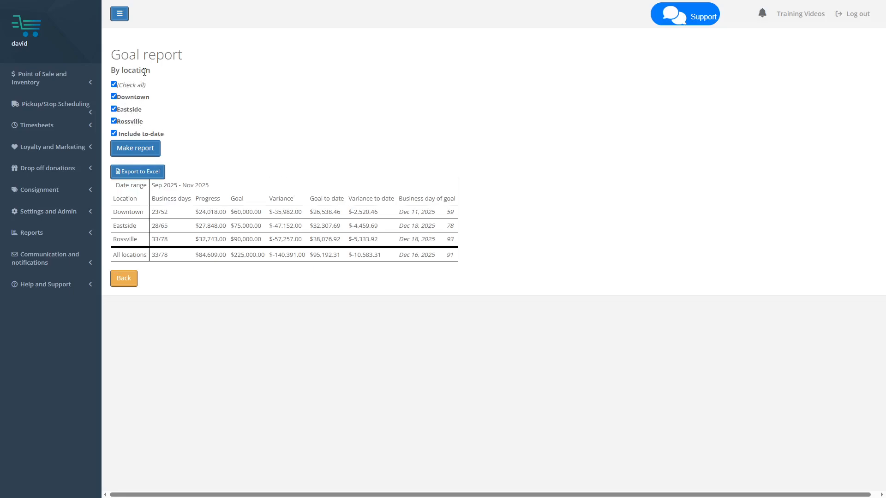
# Regenerate the main report without Rossville and compare the Downtown and Eastside goals with the all-locations row
pyautogui.click(136, 122)
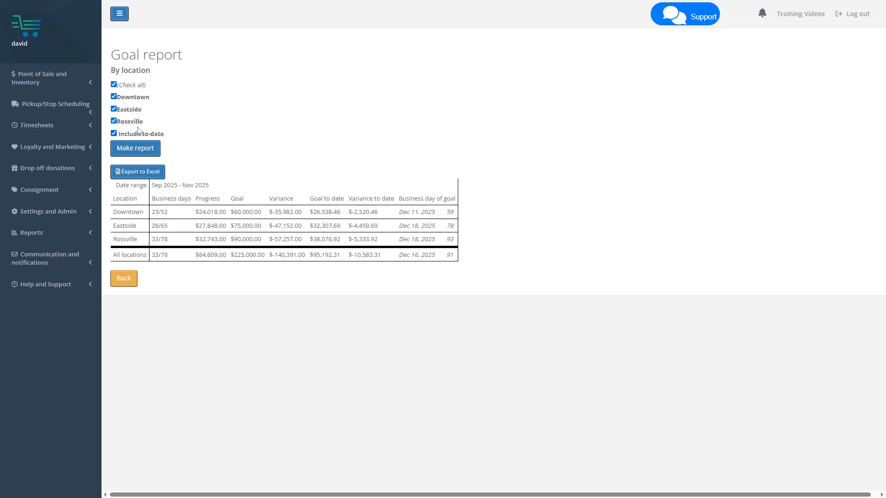
pyautogui.click(118, 150)
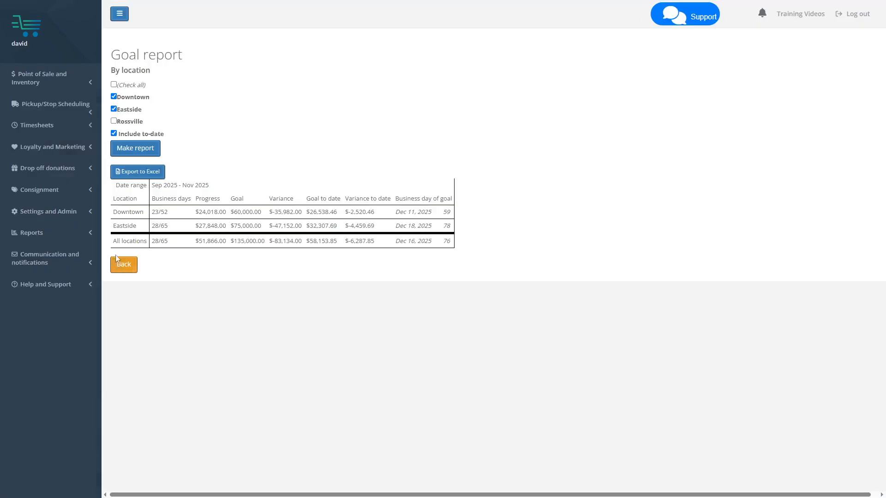
pyautogui.moveTo(117, 243); pyautogui.dragTo(154, 253)
pyautogui.click(159, 253)
pyautogui.moveTo(233, 211); pyautogui.dragTo(250, 213)
pyautogui.click(237, 226)
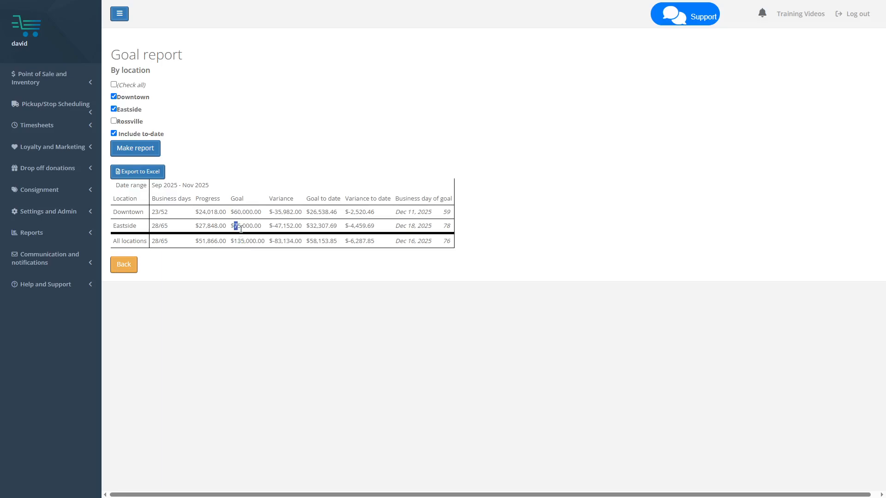
# Add Rossville back to the main report, regenerate it and review the goals of the three locations
pyautogui.click(135, 122)
pyautogui.click(149, 152)
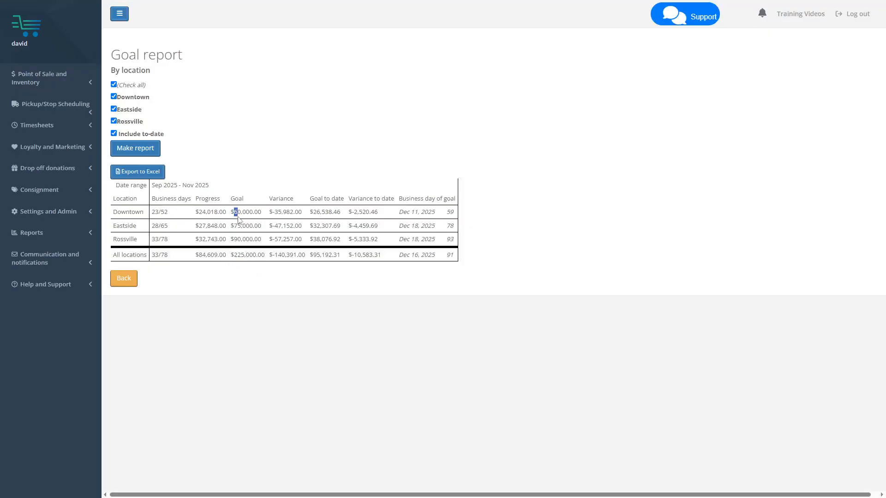
pyautogui.moveTo(235, 225); pyautogui.dragTo(243, 241)
pyautogui.click(239, 263)
# Limit the main report to Downtown only, regenerate it and return to the goals list
pyautogui.click(125, 123)
pyautogui.click(129, 110)
pyautogui.click(147, 150)
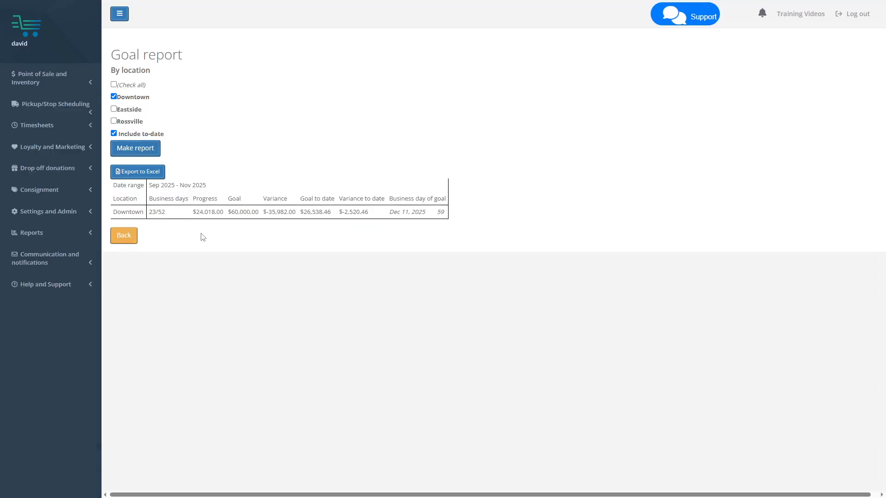
pyautogui.click(132, 241)
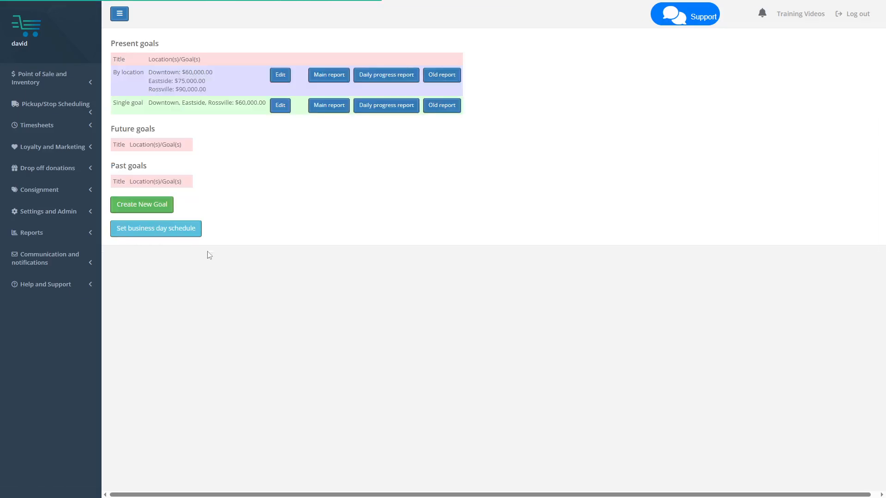
# Generate the By location goal's daily progress report for all locations from 09/01/2025 to 11/30/2025 and check Downtown's final cumulative goal
pyautogui.click(371, 80)
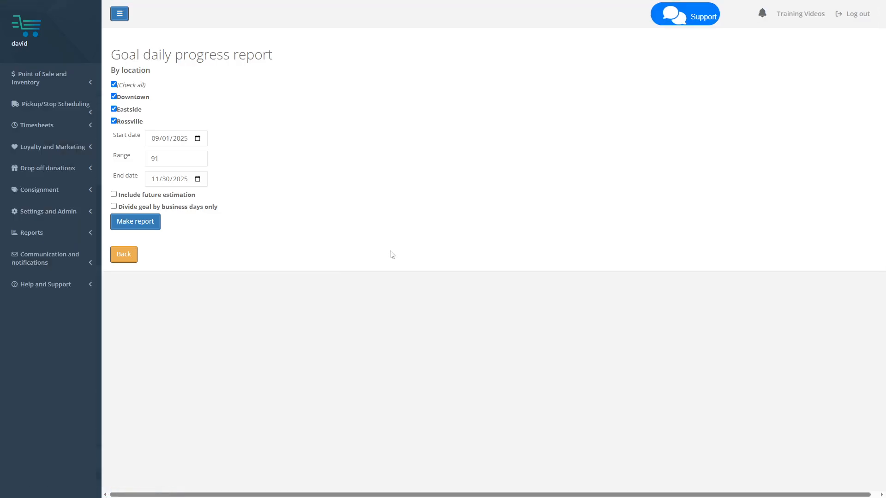
pyautogui.click(137, 223)
pyautogui.scroll(-4, 437, 236)
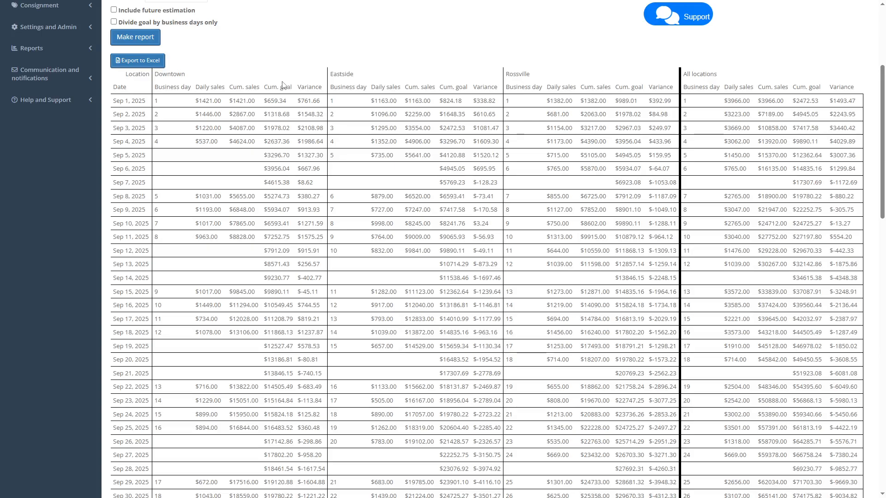
pyautogui.scroll(-3, 286, 137)
pyautogui.scroll(-15, 286, 137)
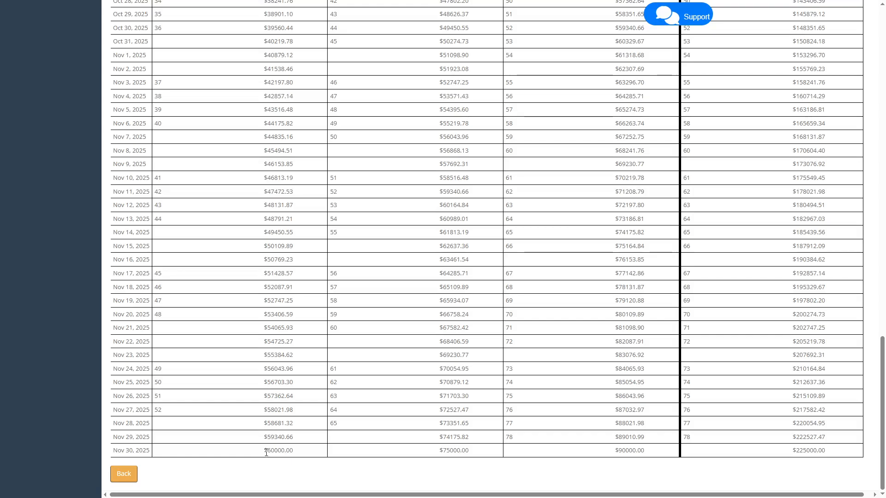
pyautogui.moveTo(266, 451); pyautogui.dragTo(297, 456)
pyautogui.click(302, 457)
pyautogui.scroll(13, 316, 346)
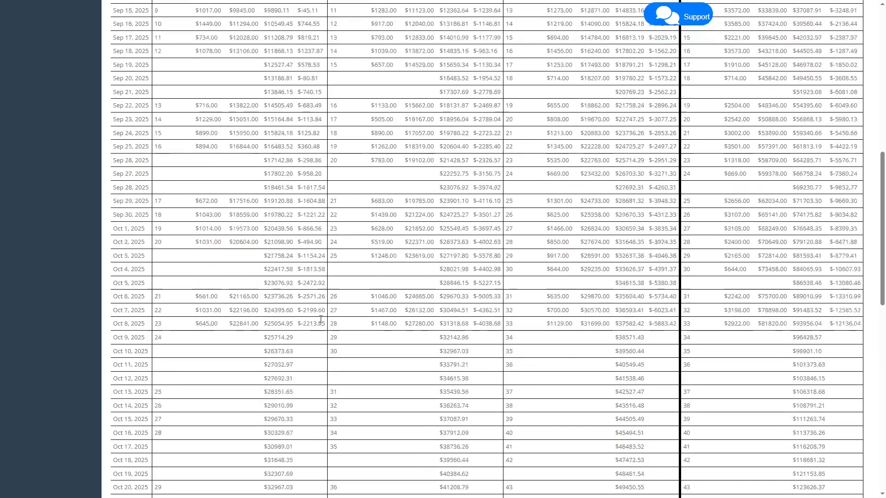
pyautogui.scroll(8, 321, 320)
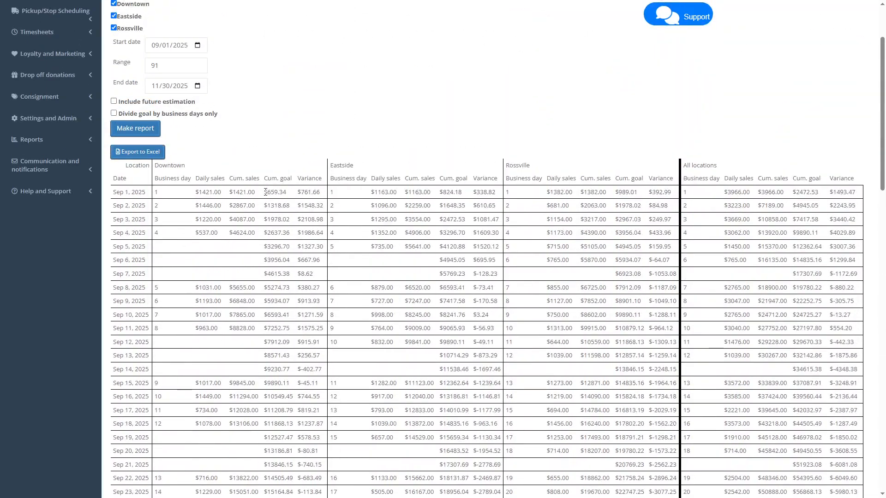
# Examine Downtown's daily sales, cumulative sales, cumulative goal and variance for the first days of September
pyautogui.moveTo(264, 192); pyautogui.dragTo(286, 192)
pyautogui.click(247, 216)
pyautogui.moveTo(239, 205); pyautogui.dragTo(246, 220)
pyautogui.click(246, 220)
pyautogui.moveTo(305, 233); pyautogui.dragTo(316, 248)
pyautogui.click(316, 249)
pyautogui.moveTo(205, 179); pyautogui.dragTo(218, 180)
pyautogui.moveTo(201, 236); pyautogui.dragTo(219, 235)
pyautogui.click(218, 246)
pyautogui.moveTo(193, 236); pyautogui.dragTo(212, 236)
pyautogui.click(219, 245)
pyautogui.click(218, 248)
pyautogui.moveTo(234, 219); pyautogui.dragTo(255, 235)
pyautogui.click(250, 246)
# Regenerate the daily progress report with the goal divided by business days only
pyautogui.click(157, 114)
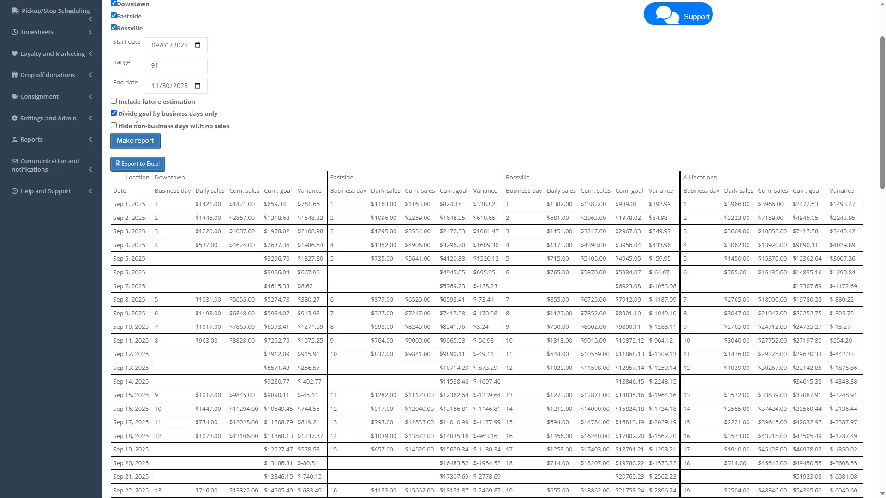
pyautogui.click(138, 147)
pyautogui.scroll(-3, 395, 238)
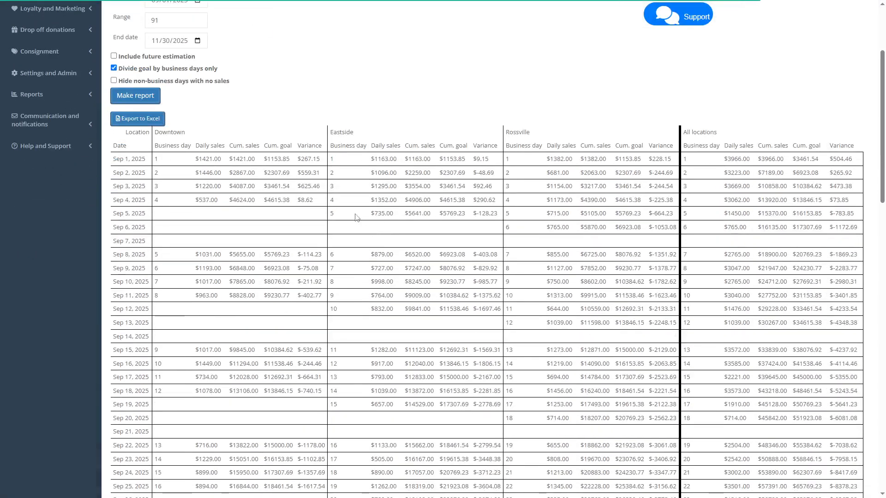
# Examine the daily cumulative goals through the end of November, including Downtown's value on its last business day
pyautogui.scroll(-2, 355, 217)
pyautogui.scroll(1, 352, 215)
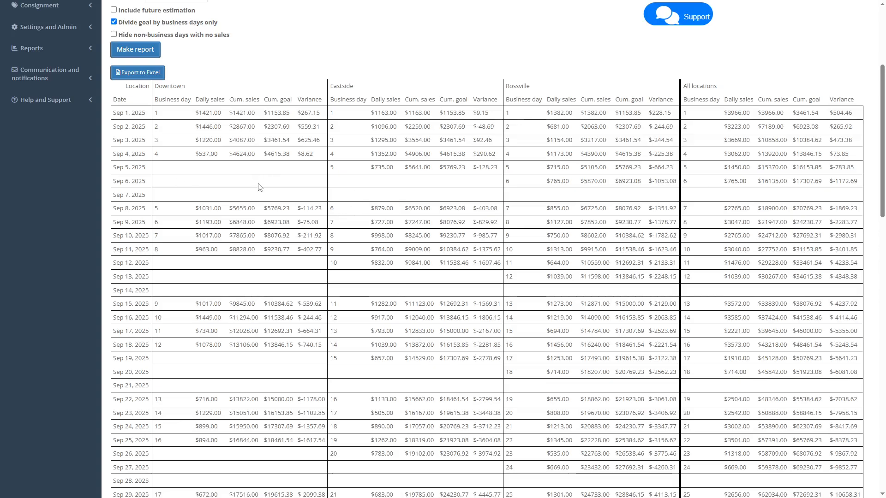
pyautogui.scroll(-8, 276, 188)
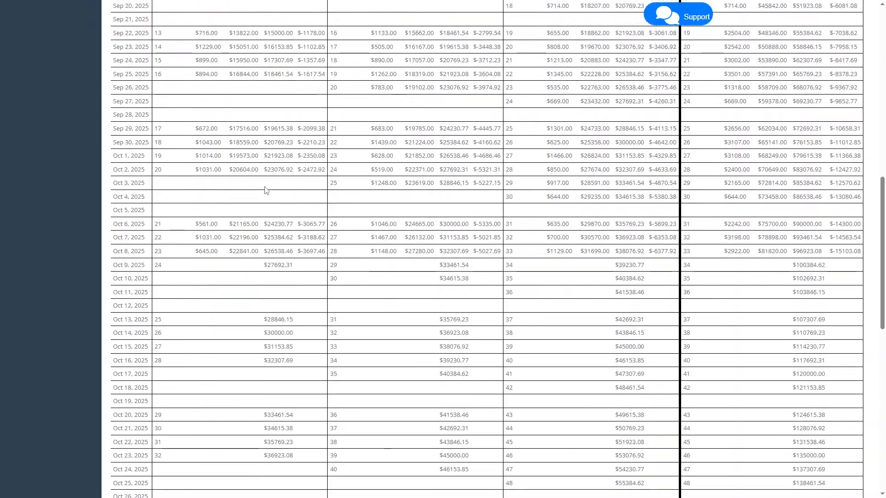
pyautogui.scroll(-11, 266, 190)
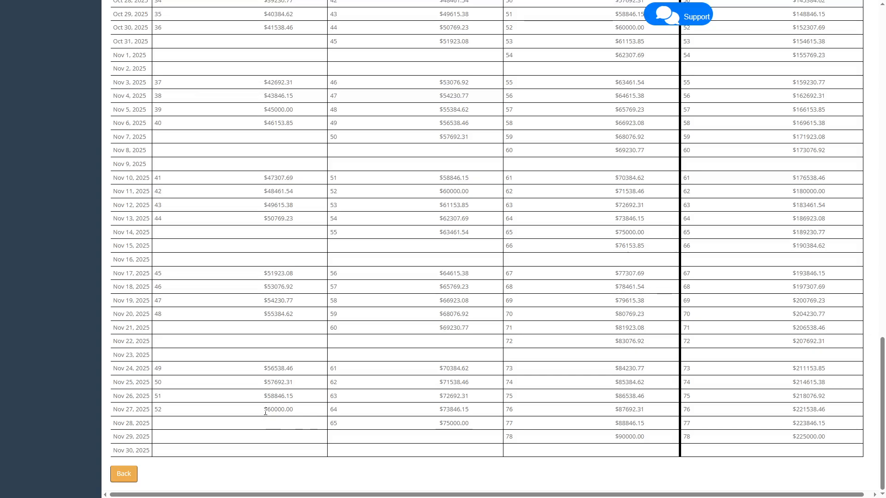
pyautogui.moveTo(267, 409); pyautogui.dragTo(307, 410)
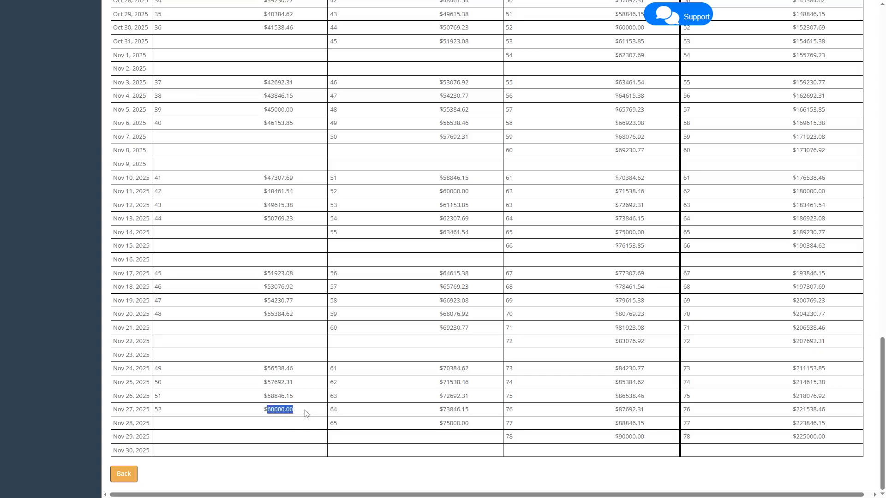
pyautogui.click(267, 363)
pyautogui.scroll(8, 277, 365)
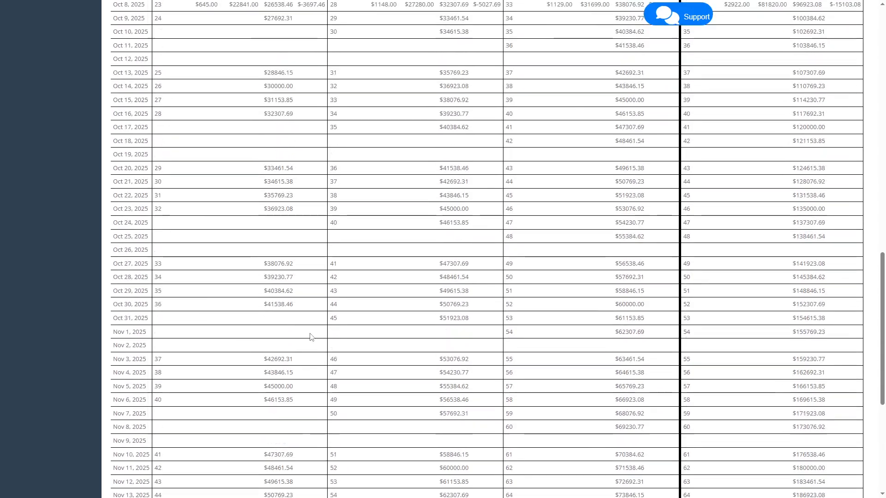
pyautogui.scroll(15, 313, 328)
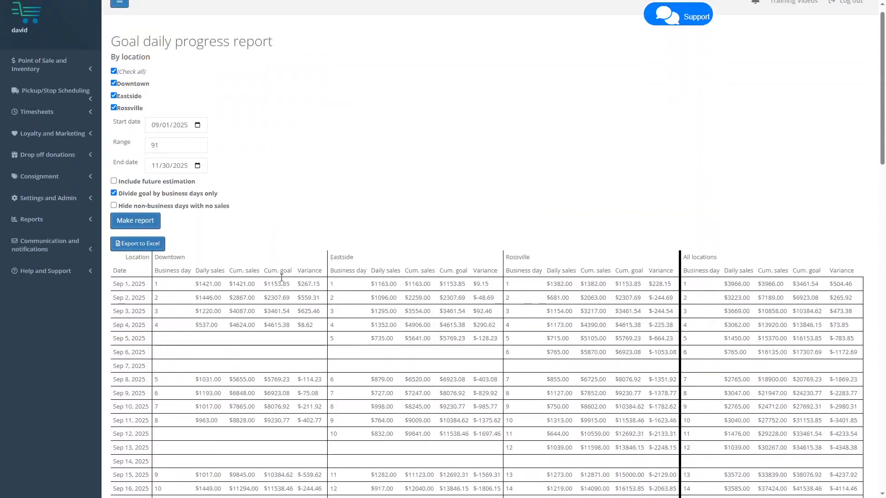
# Examine how Downtown's cumulative goal builds up over its business days from Sep 1 to Sep 11, 2025
pyautogui.moveTo(264, 283); pyautogui.dragTo(289, 284)
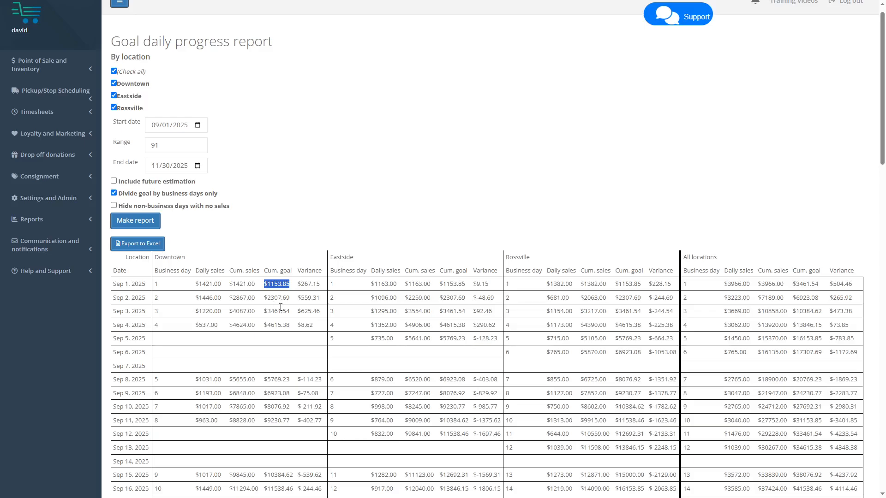
pyautogui.click(281, 308)
pyautogui.moveTo(279, 300); pyautogui.dragTo(275, 326)
pyautogui.moveTo(288, 393); pyautogui.dragTo(283, 421)
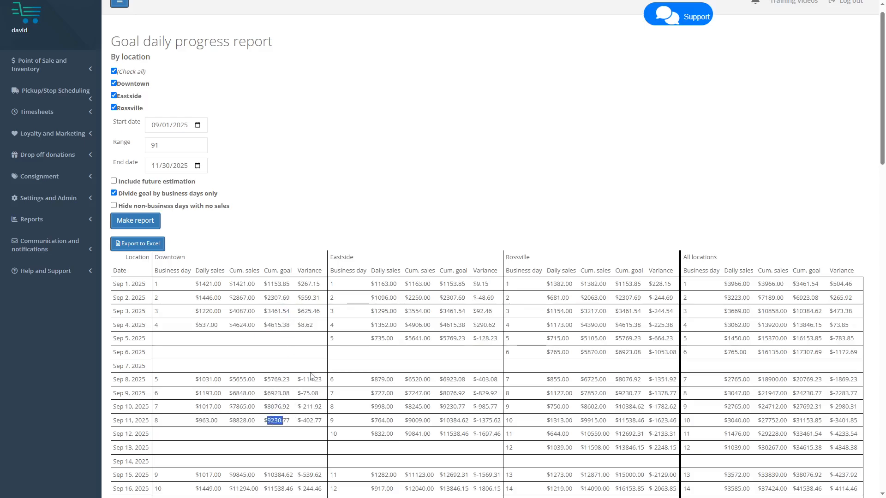
pyautogui.click(335, 341)
# Check the empty Sep 7 and Sep 14 rows and hide non-business days with no sales from the daily progress report
pyautogui.moveTo(142, 366); pyautogui.dragTo(124, 366)
pyautogui.moveTo(147, 465); pyautogui.dragTo(108, 463)
pyautogui.click(199, 438)
pyautogui.click(138, 223)
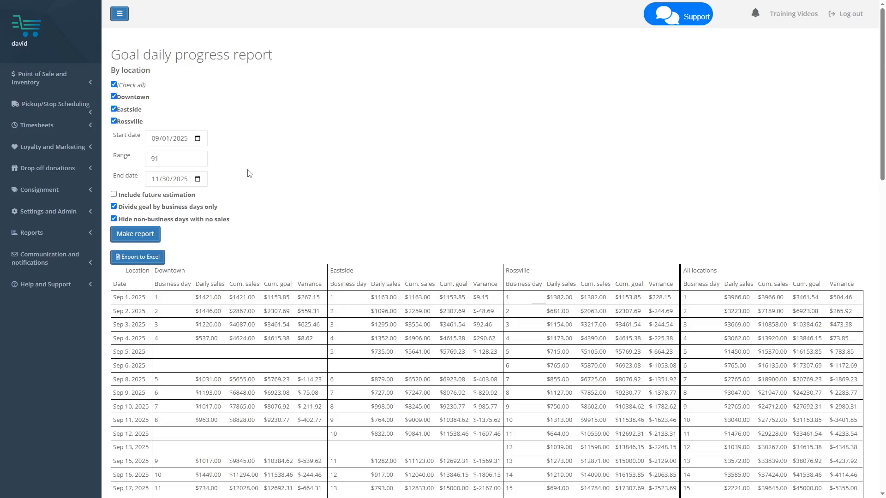
# Set the daily progress report's date range to 10/01/2025 through 10/31/2025 and regenerate it
pyautogui.click(198, 139)
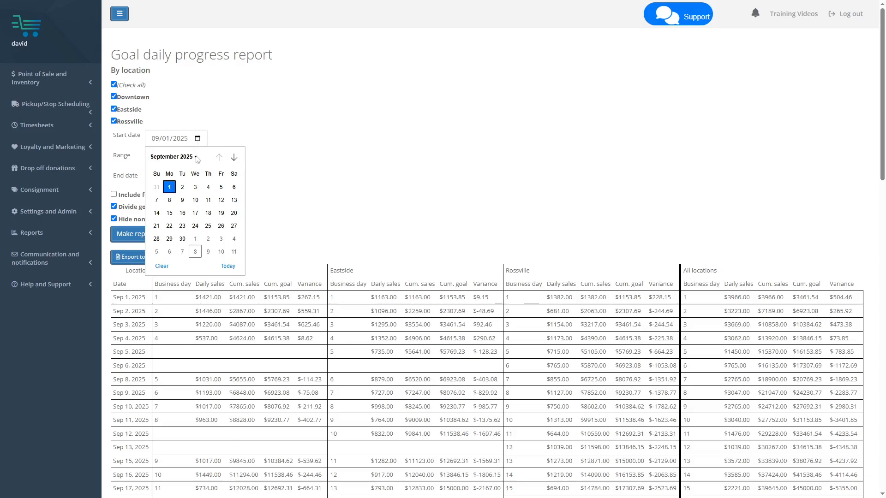
pyautogui.press('Escape')
pyautogui.click(198, 180)
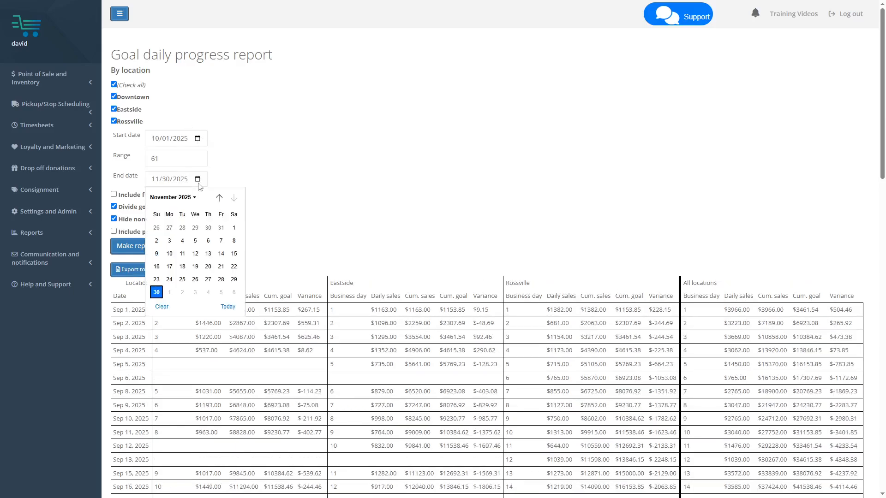
pyautogui.click(220, 198)
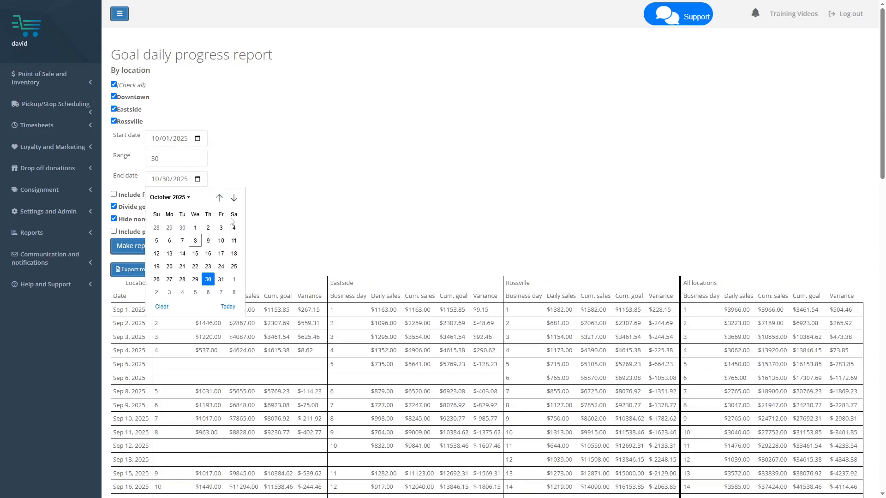
pyautogui.click(222, 279)
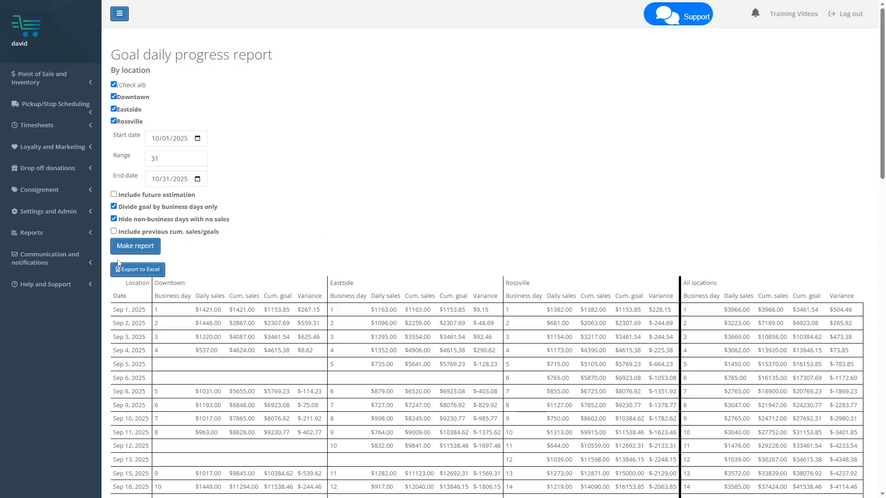
pyautogui.click(128, 255)
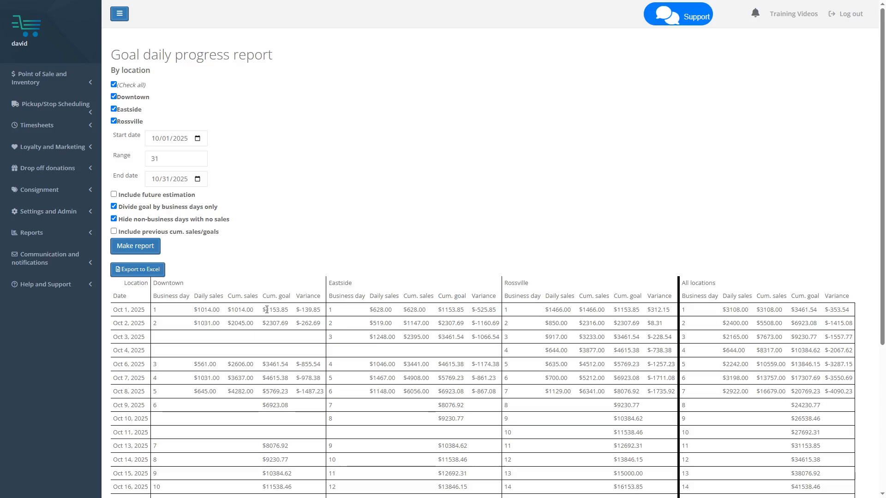
# Examine Downtown's cumulative goal on Oct 1 and on its last October business day, Oct 30, 2025
pyautogui.moveTo(267, 309); pyautogui.dragTo(290, 310)
pyautogui.click(332, 258)
pyautogui.scroll(-5, 235, 300)
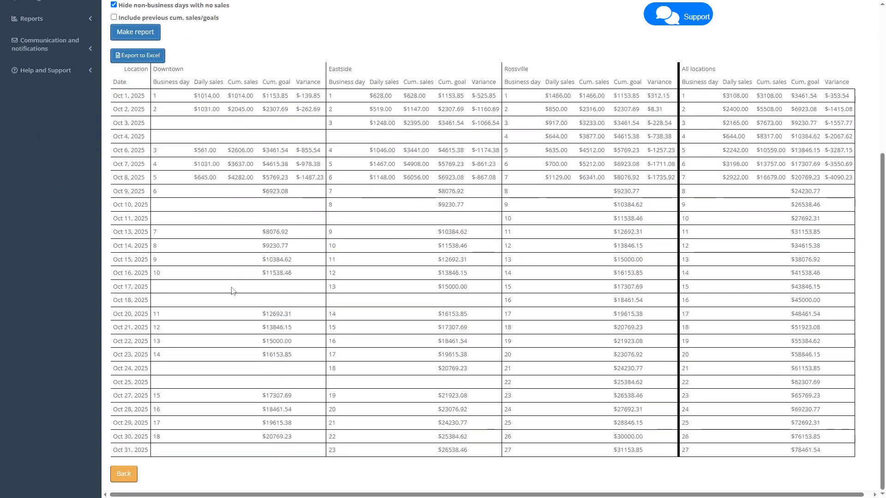
pyautogui.moveTo(260, 436); pyautogui.dragTo(318, 436)
pyautogui.click(226, 318)
pyautogui.scroll(5, 293, 281)
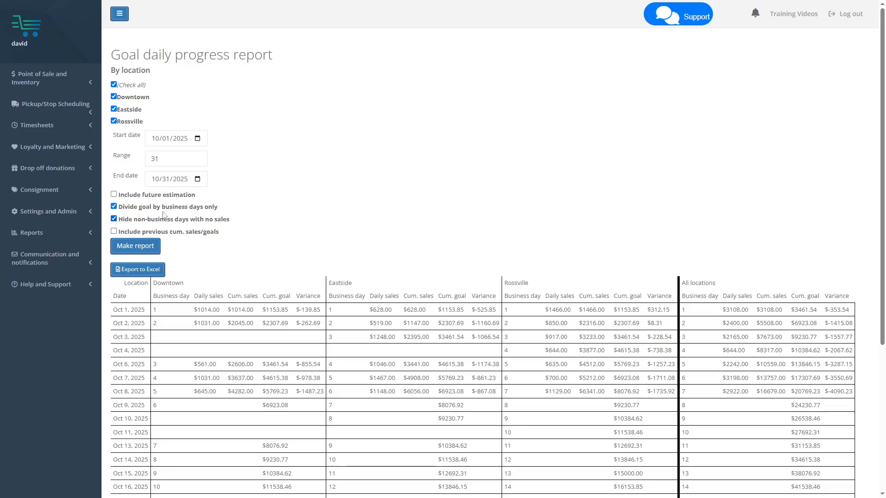
# Include previous cumulative sales and goals in the October report, regenerate it and check Downtown's cumulative columns on Oct 1
pyautogui.click(153, 233)
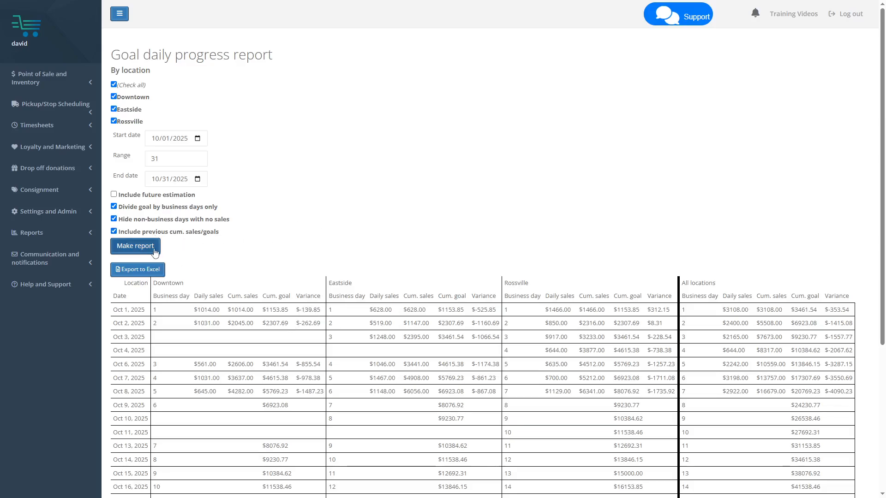
pyautogui.click(136, 246)
pyautogui.moveTo(266, 310); pyautogui.dragTo(283, 314)
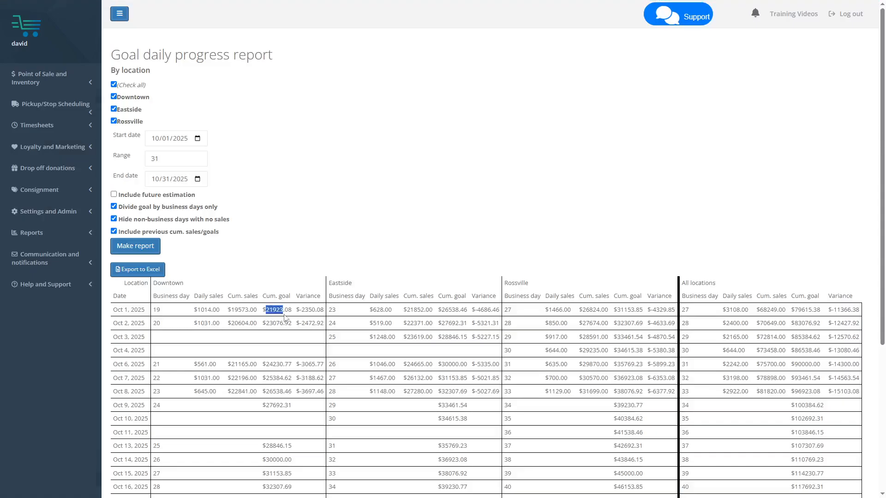
pyautogui.click(299, 251)
pyautogui.doubleClick(245, 298)
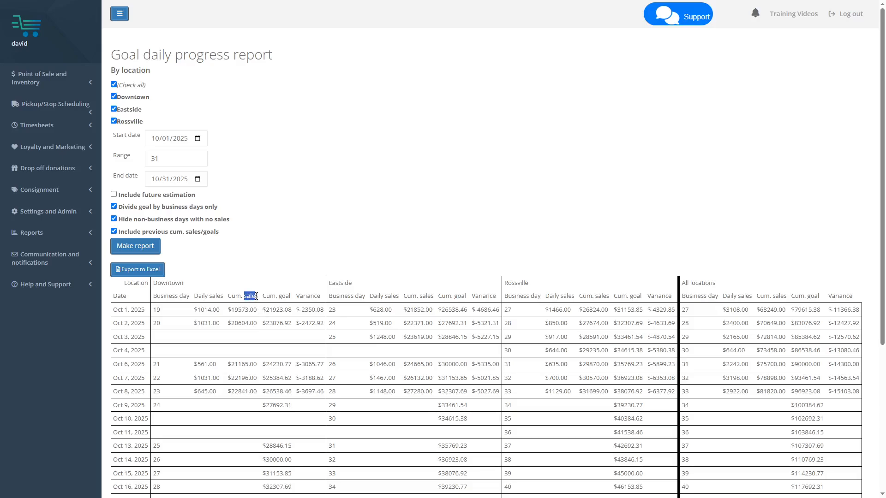
pyautogui.doubleClick(284, 297)
pyautogui.click(280, 269)
# Change the report's date range to 09/01/2025 through 09/30/2025 and regenerate it
pyautogui.click(198, 139)
pyautogui.click(219, 157)
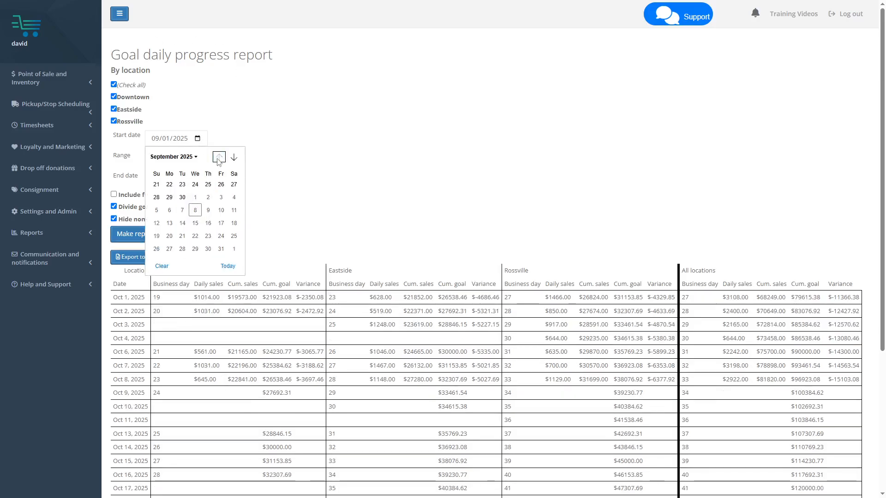
pyautogui.click(170, 187)
pyautogui.click(198, 179)
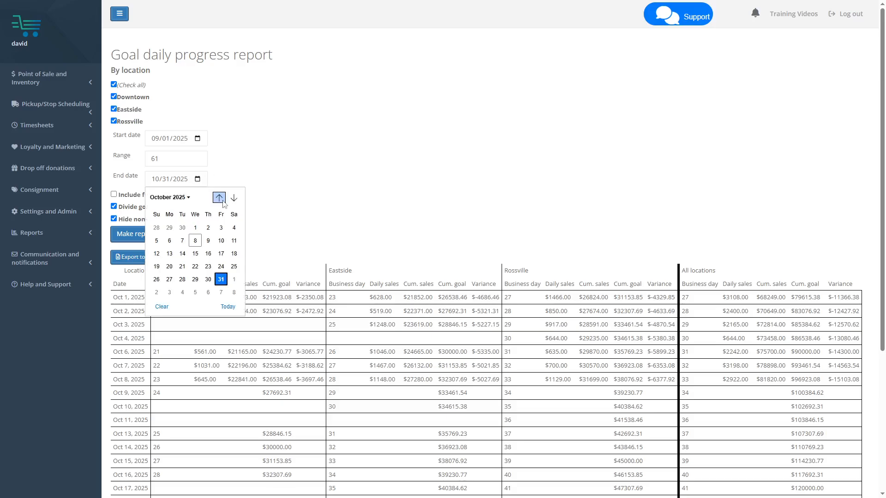
pyautogui.click(220, 198)
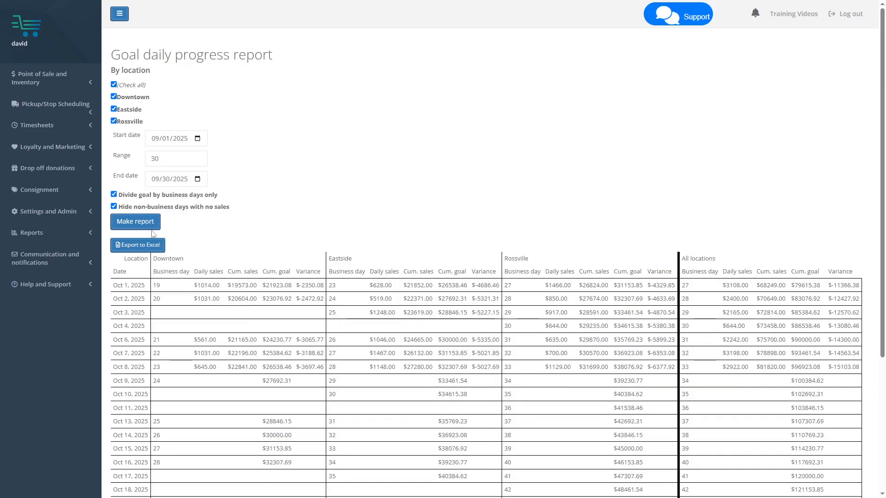
pyautogui.click(135, 222)
# Examine Downtown's cumulative sales and cumulative goal on Sep 30, 2025, the last day of the September report
pyautogui.scroll(-1, 277, 287)
pyautogui.scroll(-3, 270, 332)
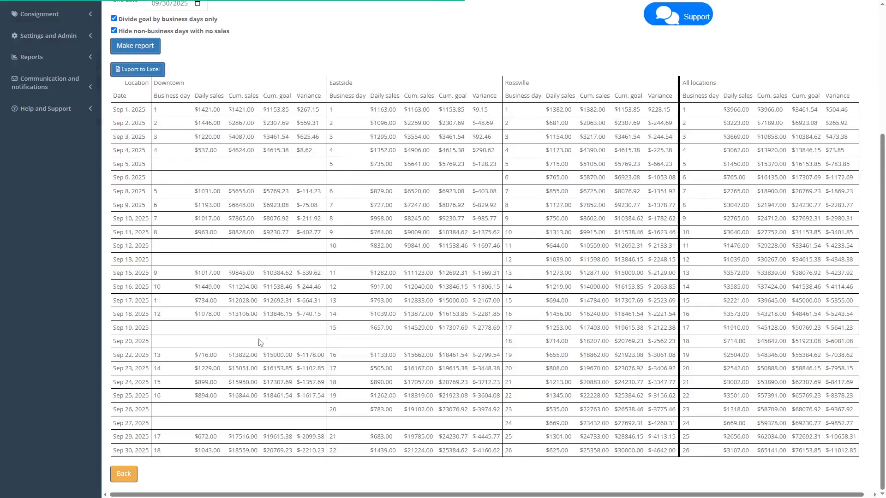
pyautogui.moveTo(231, 451); pyautogui.dragTo(290, 452)
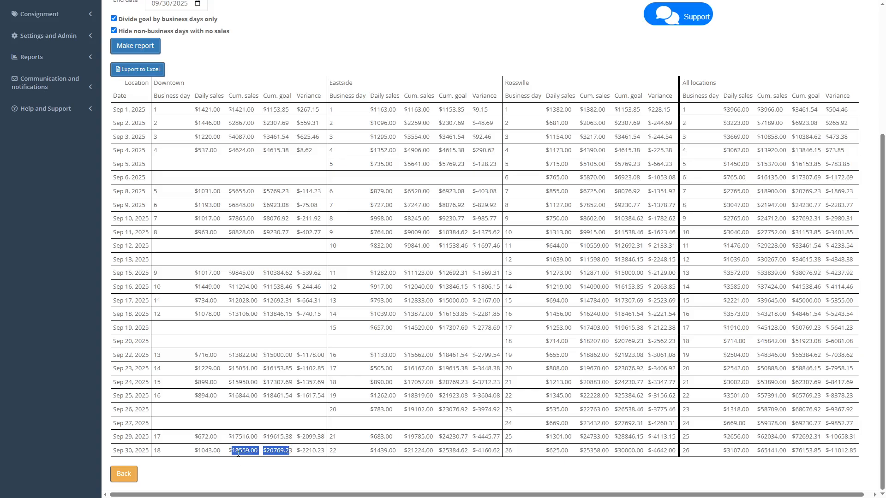
pyautogui.click(296, 325)
pyautogui.scroll(4, 296, 325)
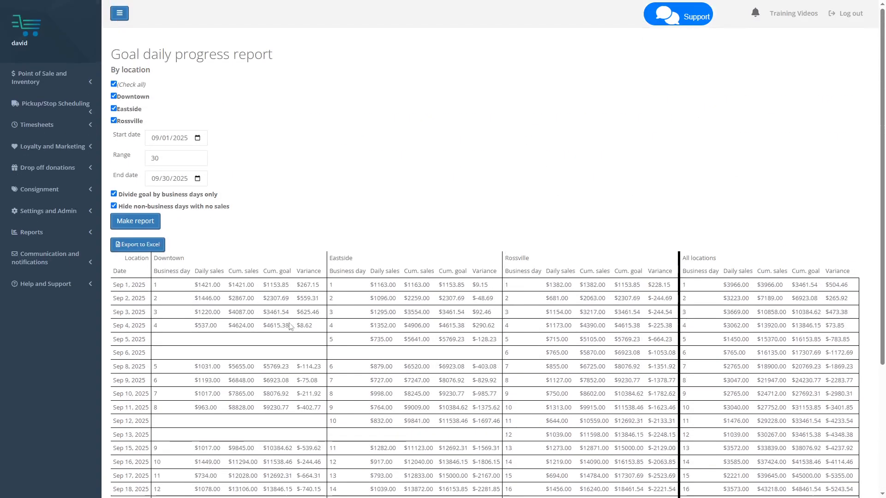
pyautogui.scroll(-4, 287, 326)
pyautogui.moveTo(232, 451); pyautogui.dragTo(289, 452)
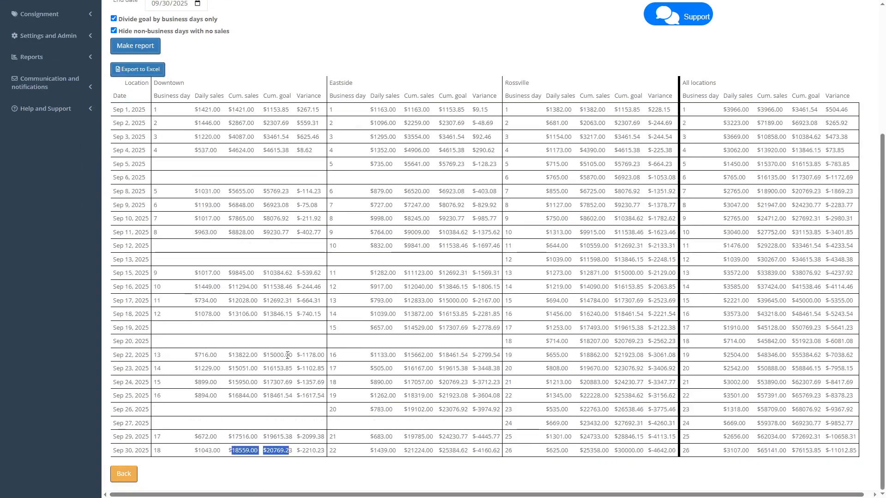
pyautogui.scroll(2, 290, 351)
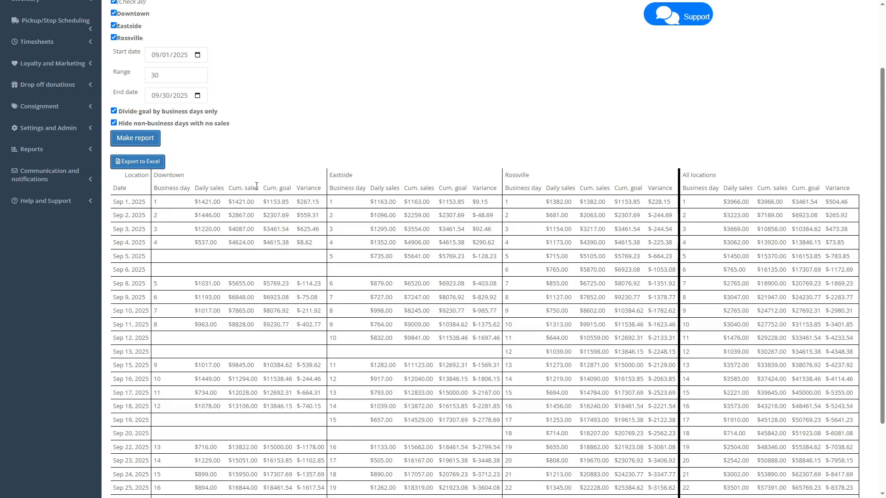
pyautogui.scroll(2, 261, 161)
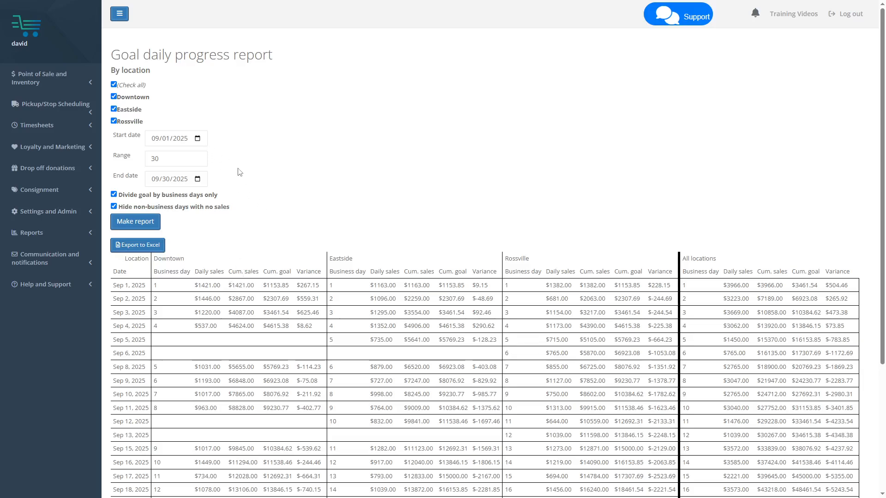
# Return the report to 10/01/2025 through 10/31/2025 with previous cumulative sales and goals included, and regenerate it
pyautogui.click(197, 140)
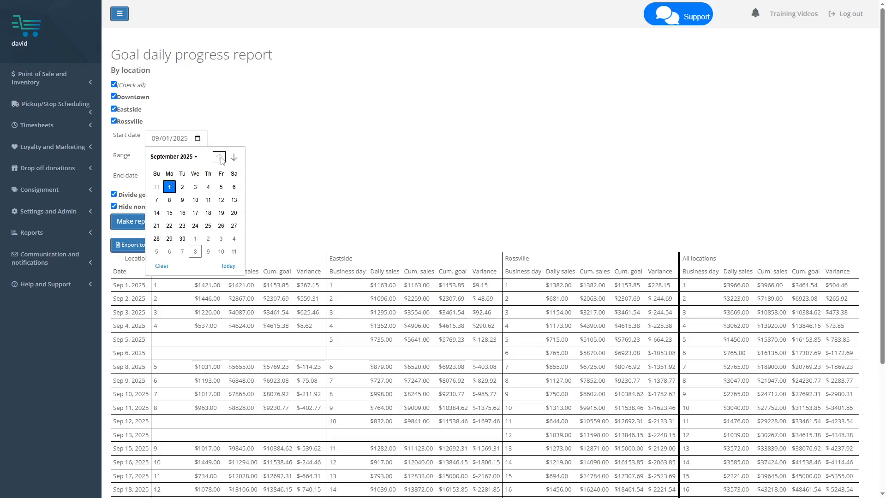
pyautogui.click(233, 156)
pyautogui.click(194, 200)
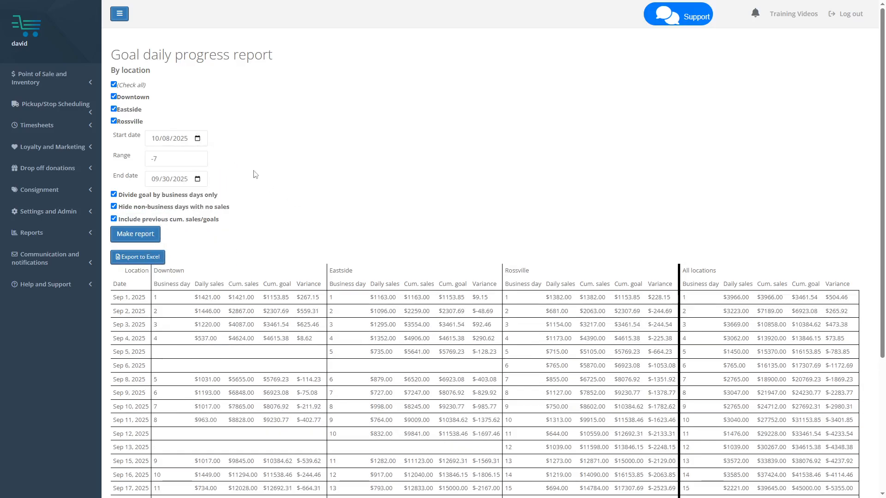
pyautogui.click(203, 139)
pyautogui.click(195, 187)
pyautogui.click(197, 179)
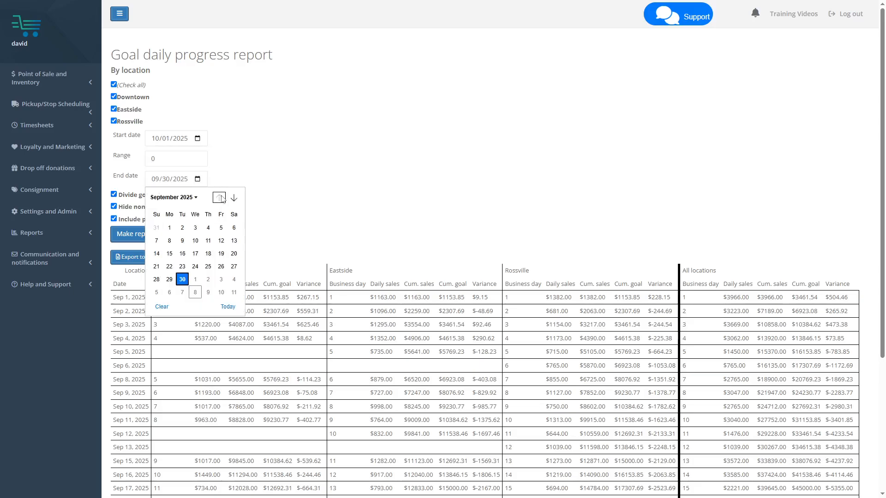
pyautogui.click(234, 198)
pyautogui.click(221, 279)
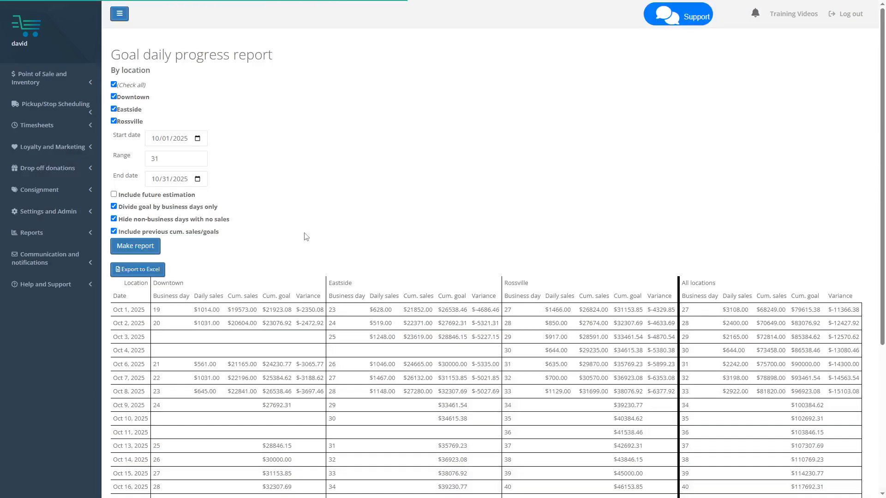
# Include future estimation in the October report, regenerate it and examine the estimated rows from Oct 9 to Oct 31
pyautogui.scroll(-2, 352, 199)
pyautogui.scroll(-3, 348, 243)
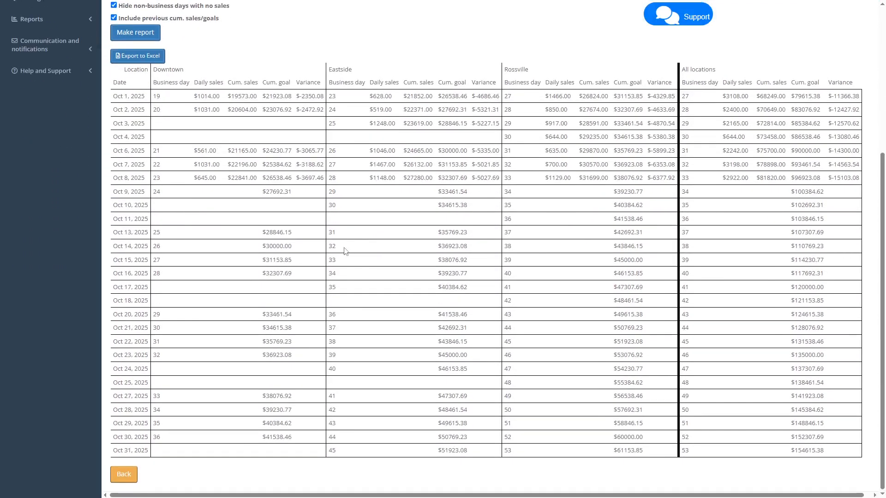
pyautogui.scroll(4, 342, 249)
pyautogui.click(134, 166)
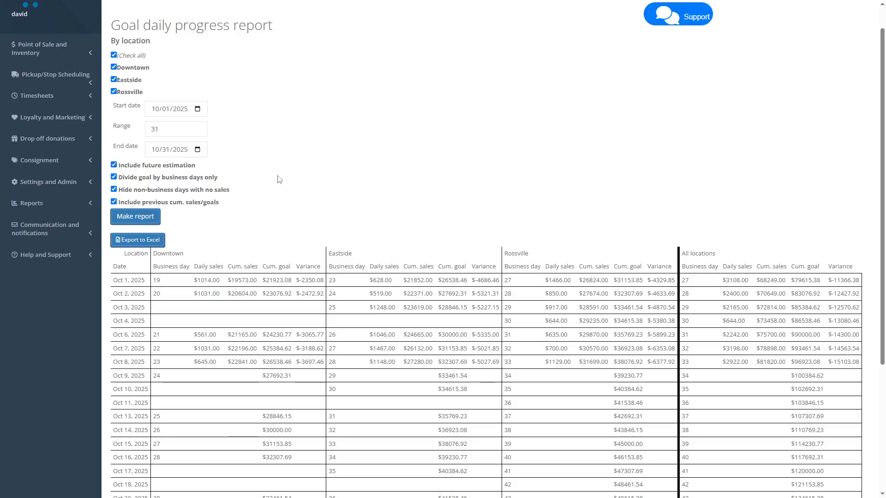
pyautogui.scroll(-4, 295, 184)
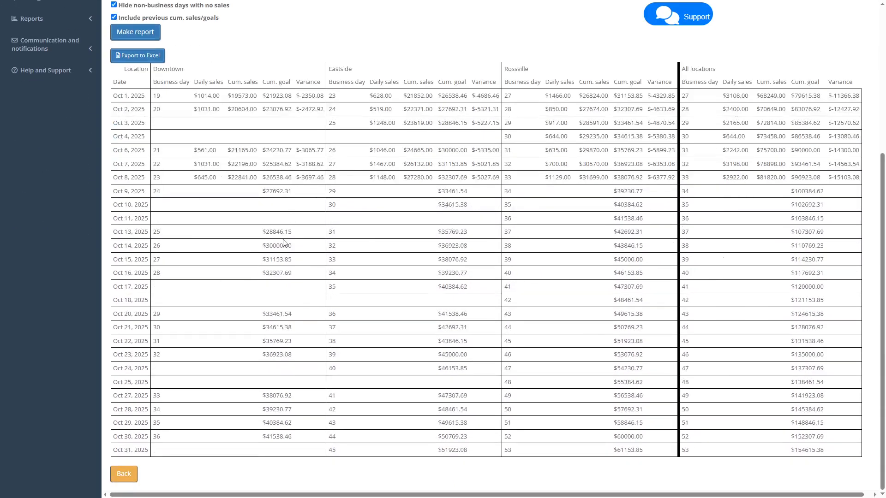
pyautogui.scroll(1, 283, 243)
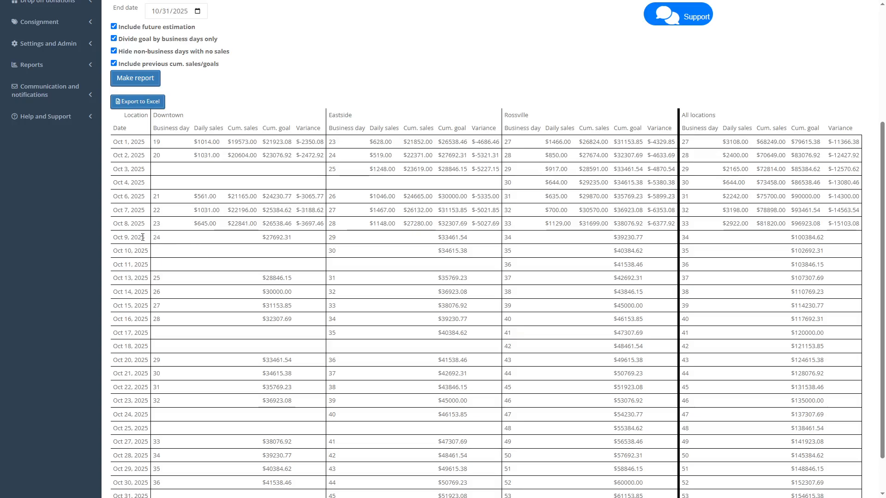
pyautogui.scroll(3, 141, 238)
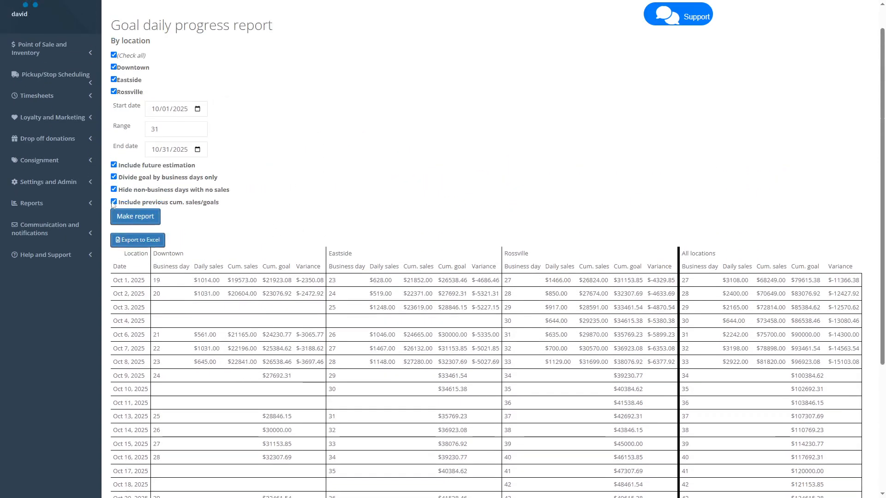
pyautogui.click(129, 219)
pyautogui.scroll(-3, 368, 254)
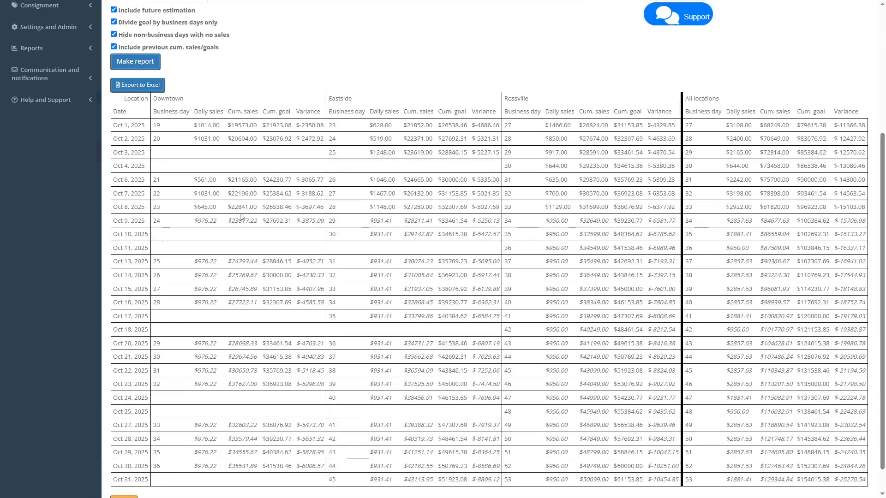
pyautogui.scroll(-1, 219, 263)
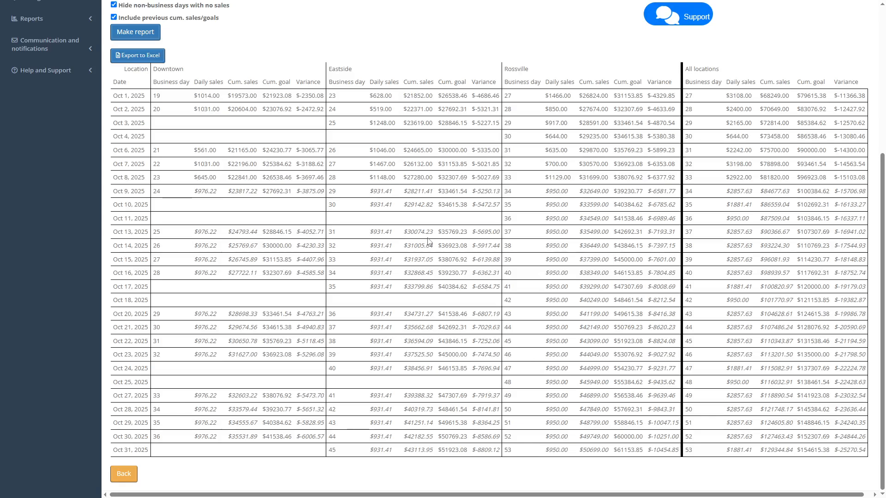
# Return to the goals list and start a new sales goal with the By date dimension, titled "By date"
pyautogui.click(137, 470)
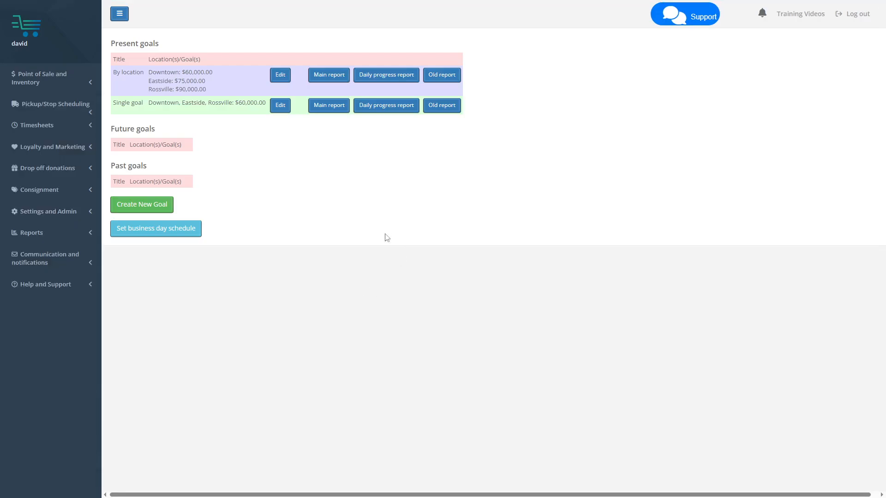
pyautogui.click(151, 207)
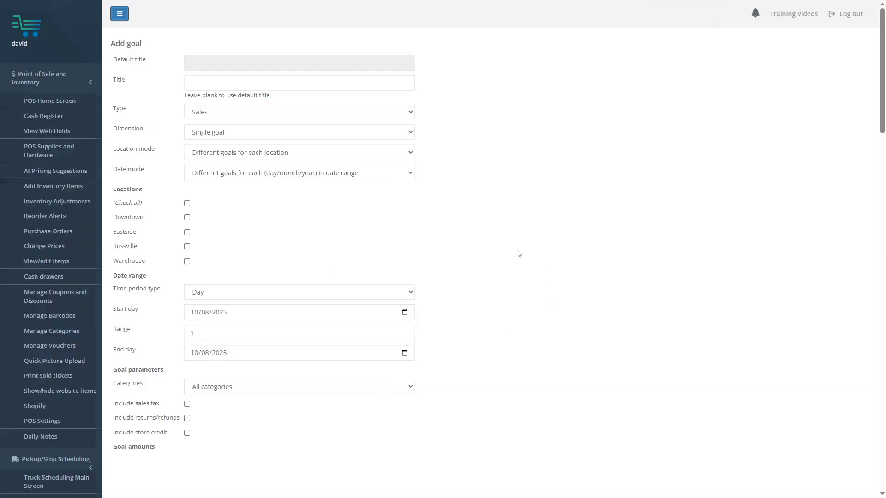
pyautogui.click(228, 132)
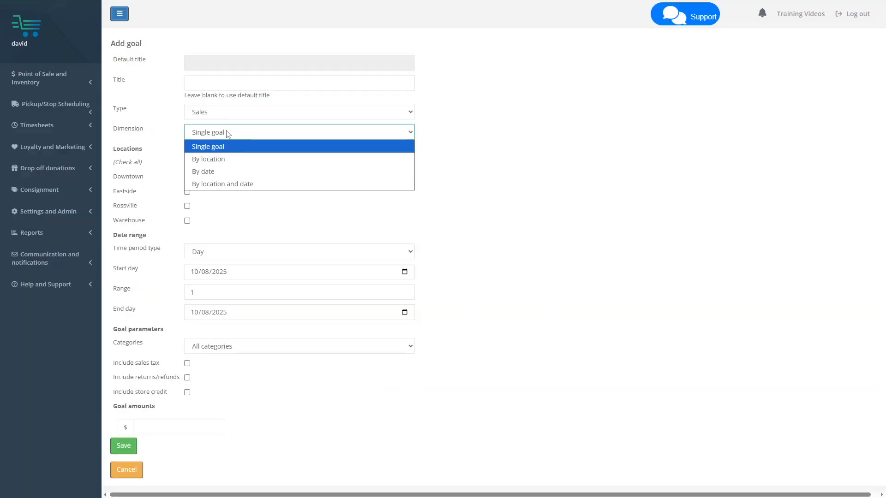
pyautogui.click(213, 171)
pyautogui.click(233, 84)
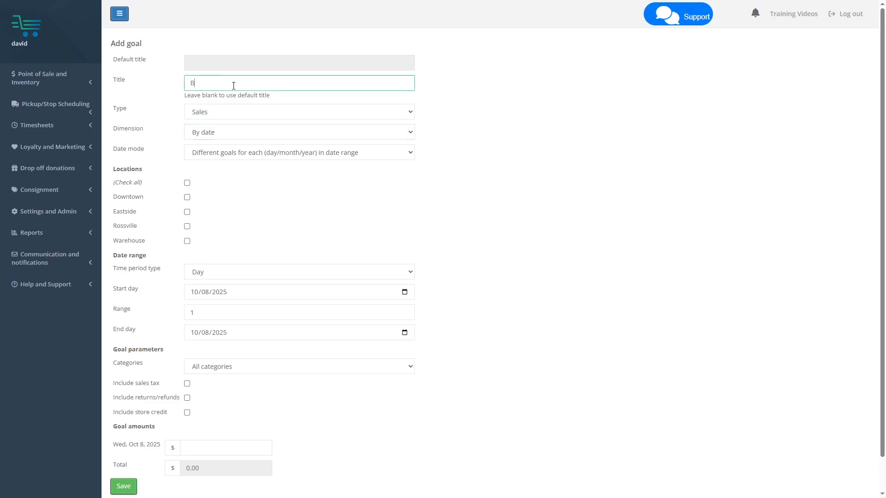
pyautogui.click(600, 188)
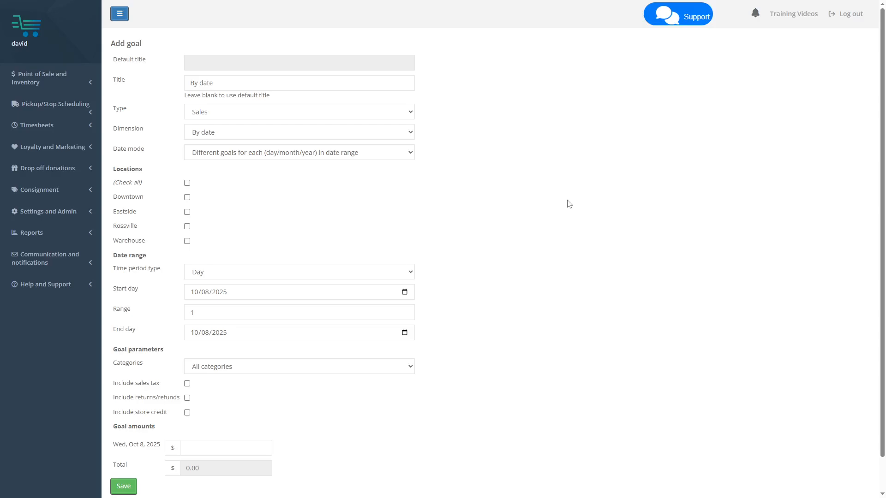
# Apply the goal to the Downtown, Eastside and Rossville locations and set the time period type to Month
pyautogui.click(187, 183)
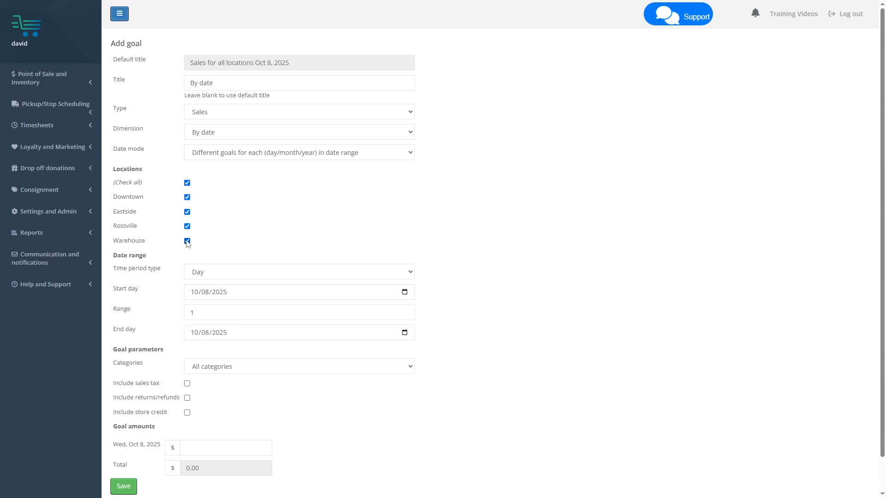
pyautogui.click(187, 242)
pyautogui.scroll(-1, 296, 236)
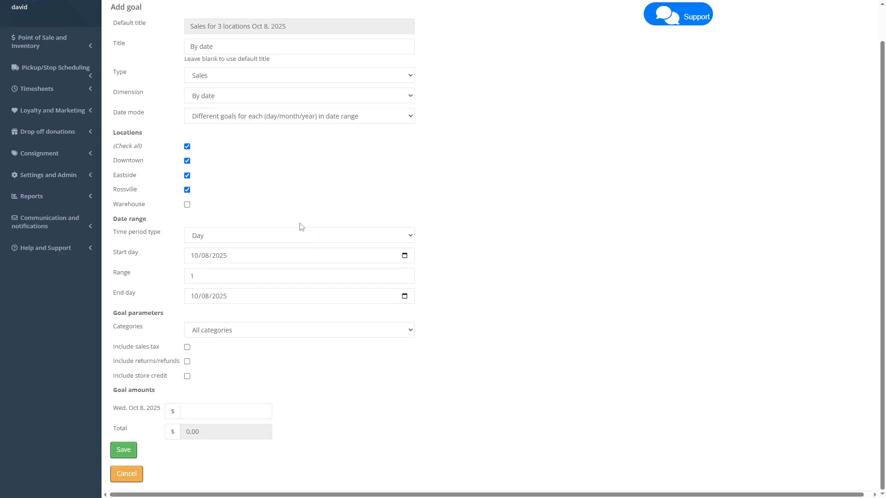
pyautogui.click(227, 234)
pyautogui.click(210, 259)
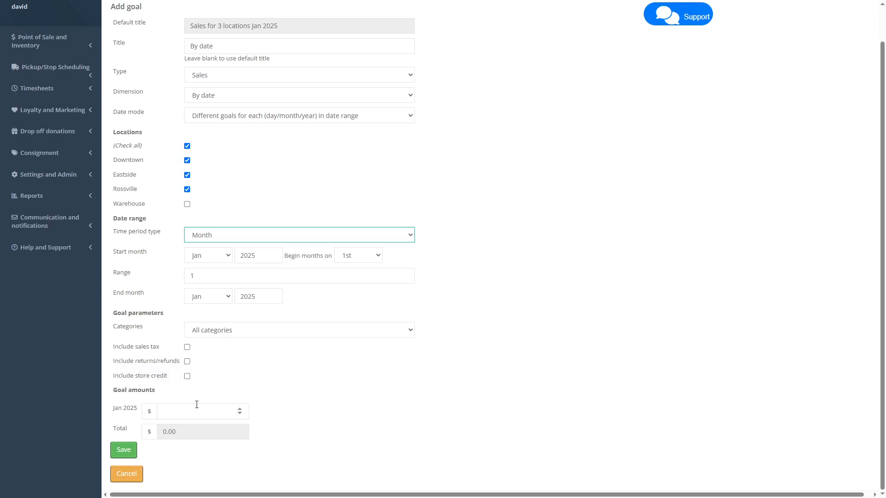
# Set the goal's date range to 4 months
pyautogui.click(183, 410)
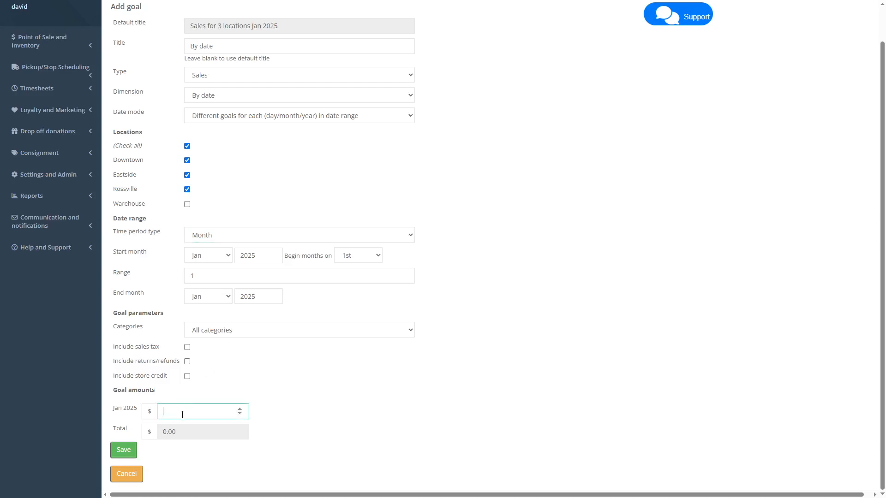
pyautogui.click(352, 275)
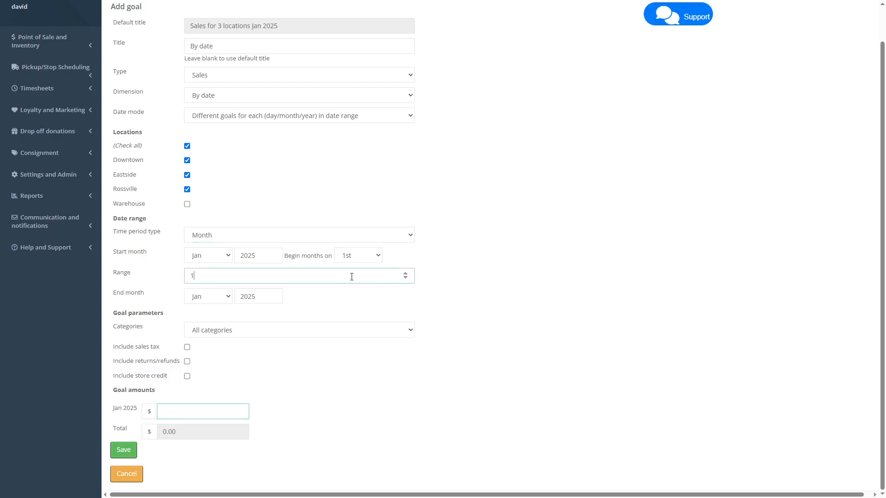
pyautogui.click(406, 273)
pyautogui.click(406, 273)
pyautogui.click(406, 273)
# Set the goal amounts to 100 for Jan, 200 for Feb, 300 for Mar and 400 for Apr 2025, with months beginning on the 1st
pyautogui.scroll(-2, 245, 378)
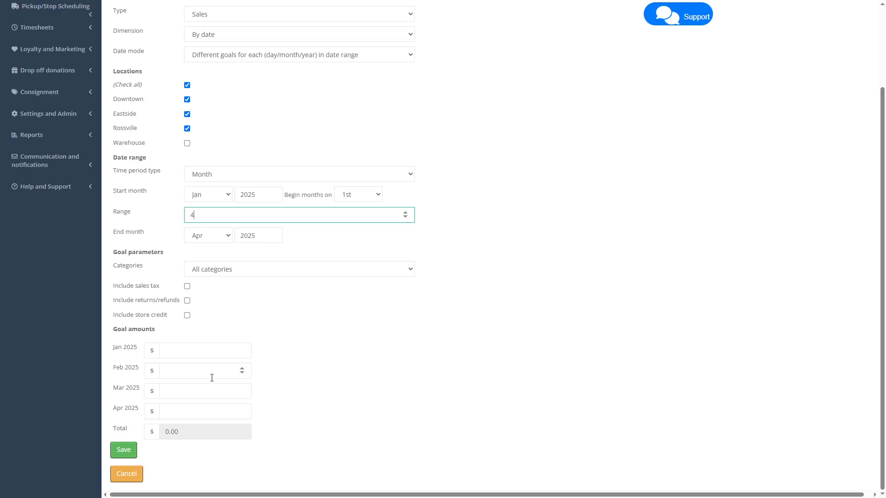
pyautogui.click(174, 351)
pyautogui.write('100')
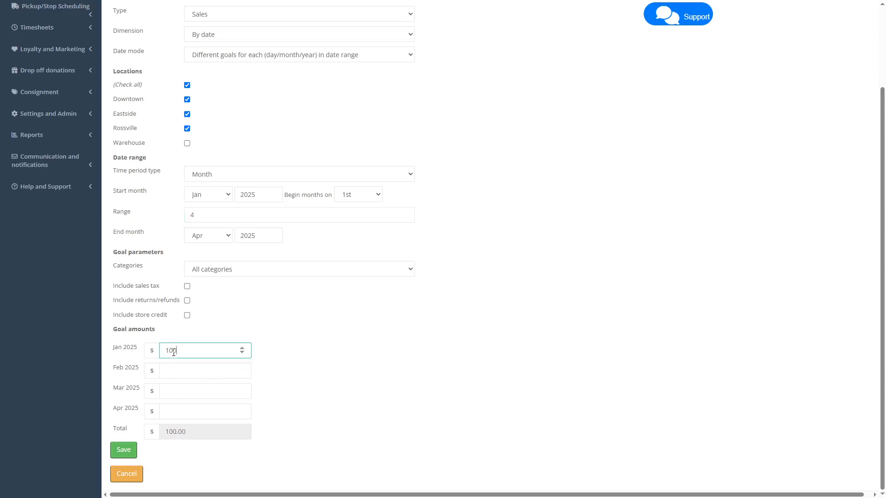
pyautogui.press('Tab')
pyautogui.write('200')
pyautogui.press('Tab')
pyautogui.press('Tab')
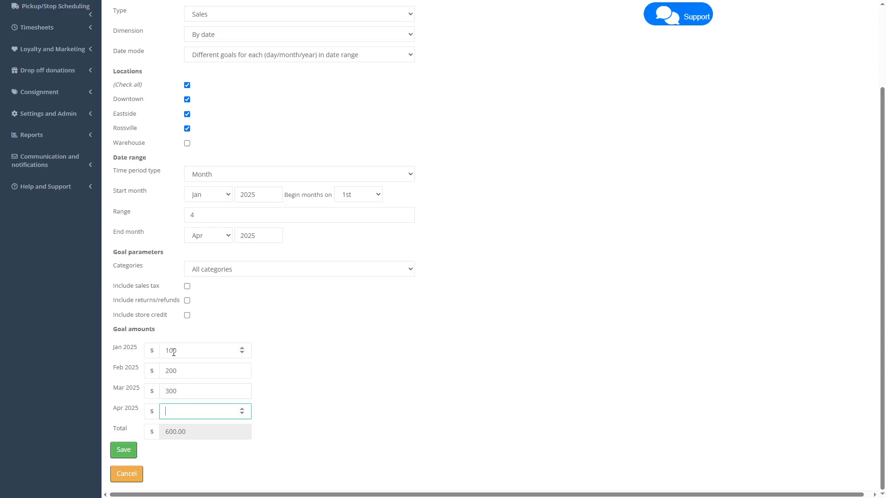
pyautogui.write('400')
pyautogui.click(339, 198)
pyautogui.click(342, 201)
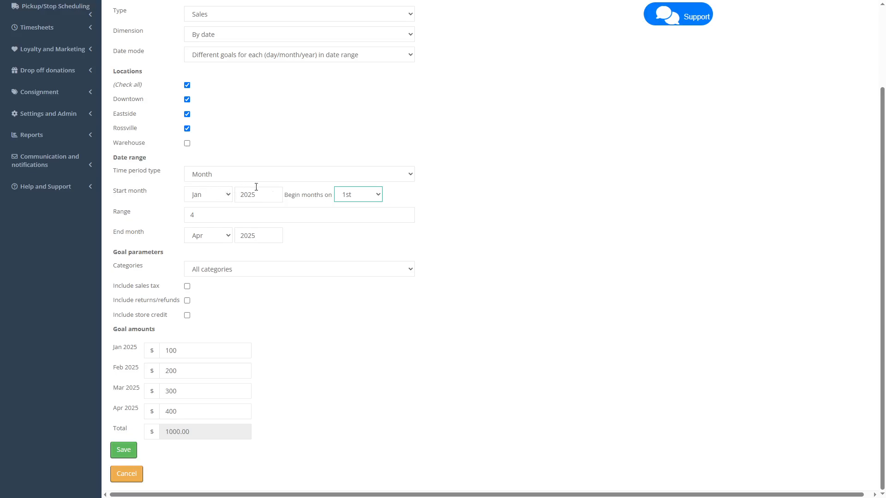
# Change the time period type to Year, with years beginning on Oct 1st
pyautogui.click(218, 175)
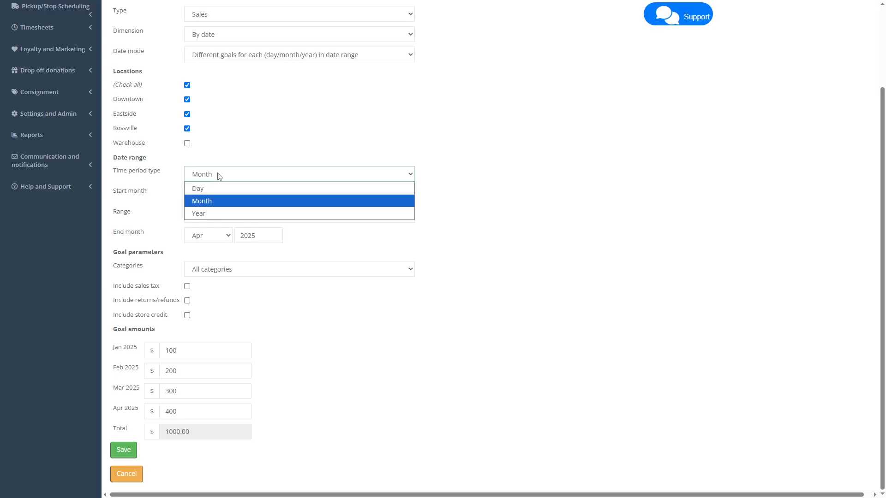
pyautogui.click(207, 211)
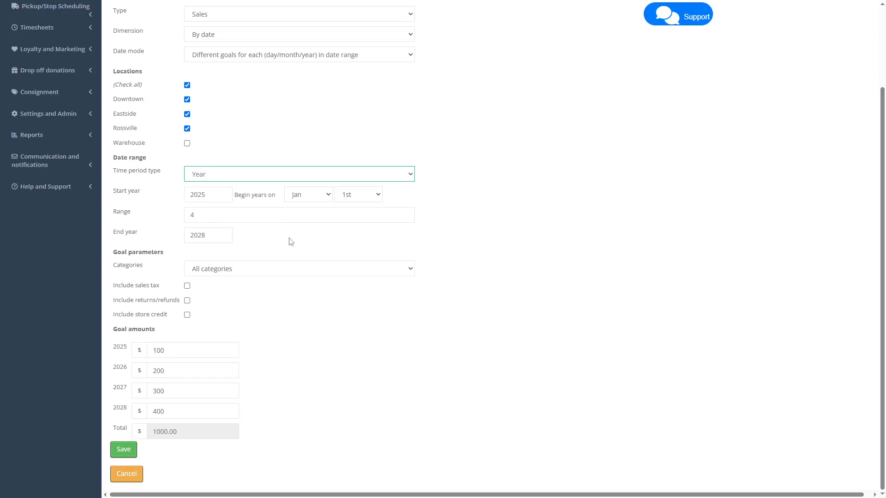
pyautogui.click(310, 195)
pyautogui.click(297, 321)
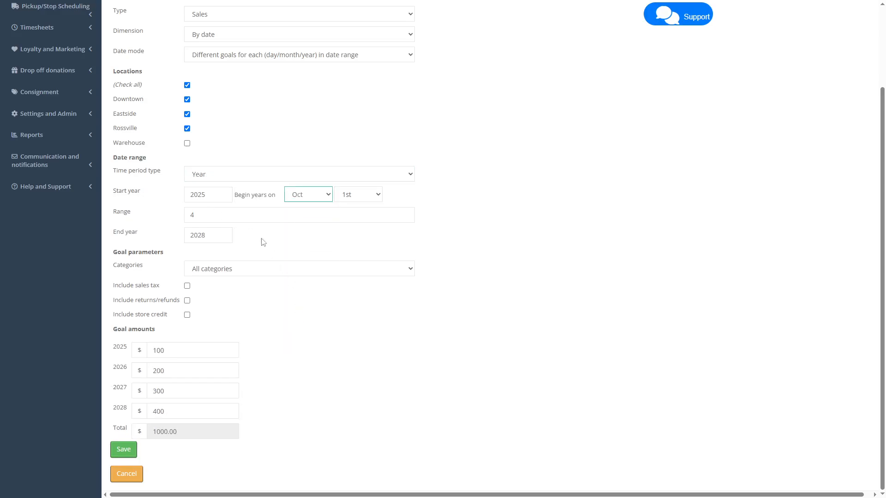
# Set the start year to 2023 and the range to 5 years
pyautogui.click(224, 197)
pyautogui.click(224, 197)
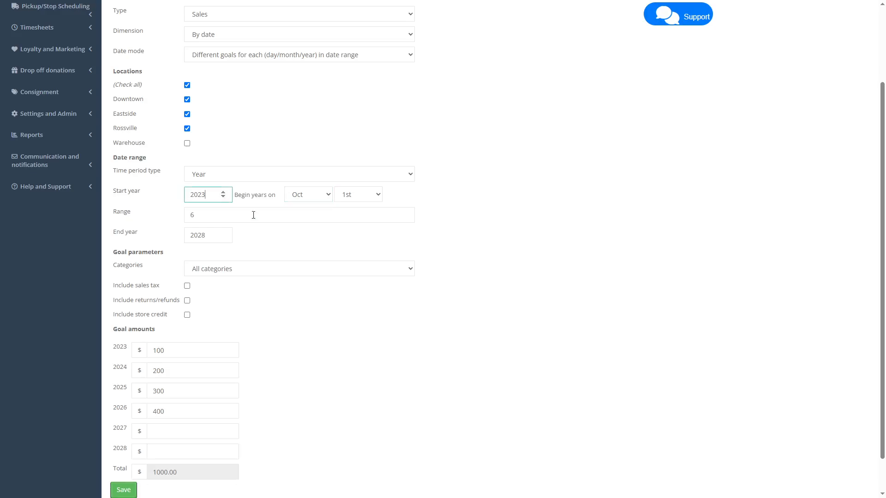
pyautogui.click(406, 218)
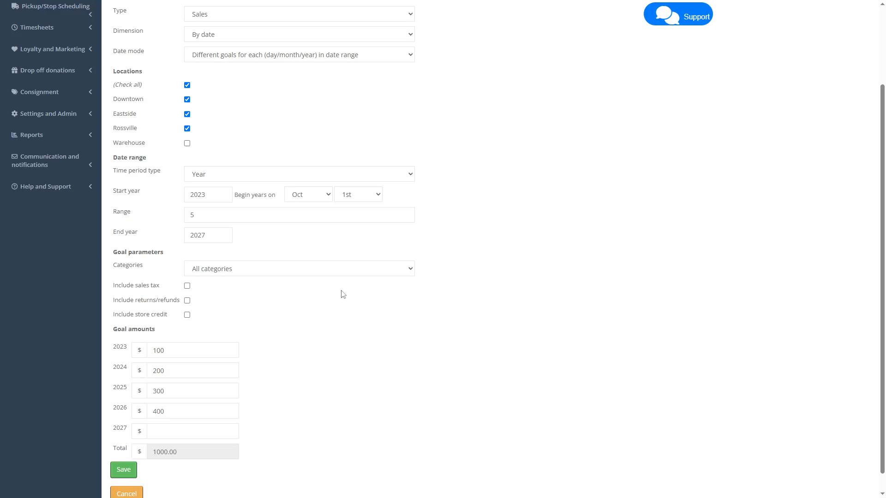
pyautogui.scroll(-1, 324, 283)
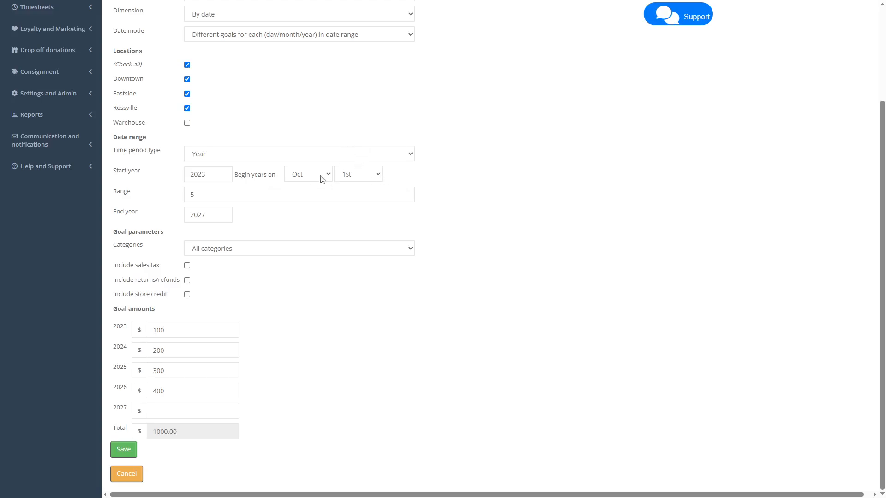
# Examine the 2023 and 2024 year labels in the goal amounts against the October year start
pyautogui.moveTo(115, 332); pyautogui.dragTo(131, 329)
pyautogui.doubleClick(117, 349)
pyautogui.click(119, 325)
pyautogui.moveTo(112, 328); pyautogui.dragTo(130, 329)
pyautogui.doubleClick(120, 349)
pyautogui.click(120, 346)
# Change the date mode to one goal repeated for each period and set the amount for each year to 1000
pyautogui.scroll(3, 305, 319)
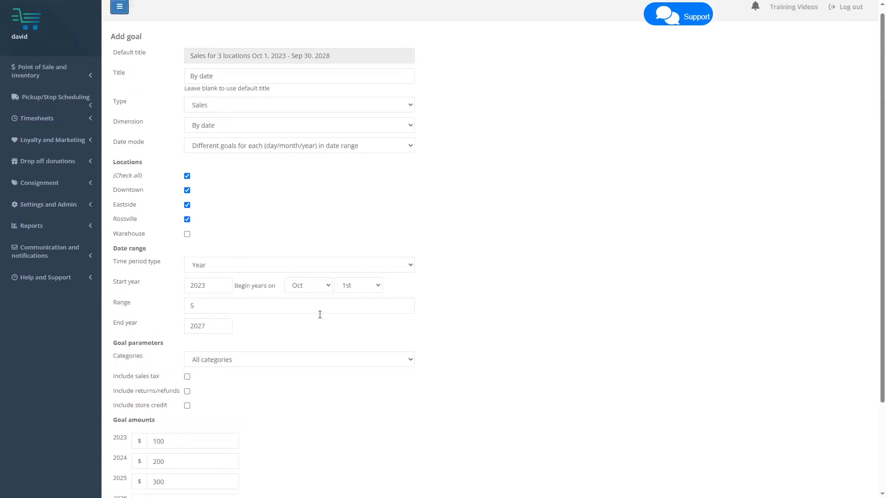
pyautogui.click(249, 152)
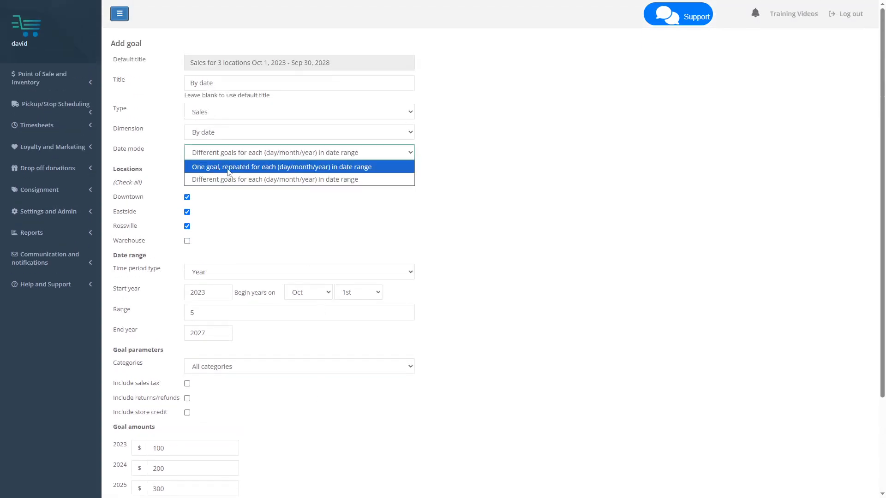
pyautogui.click(228, 167)
pyautogui.scroll(-1, 302, 207)
pyautogui.click(230, 412)
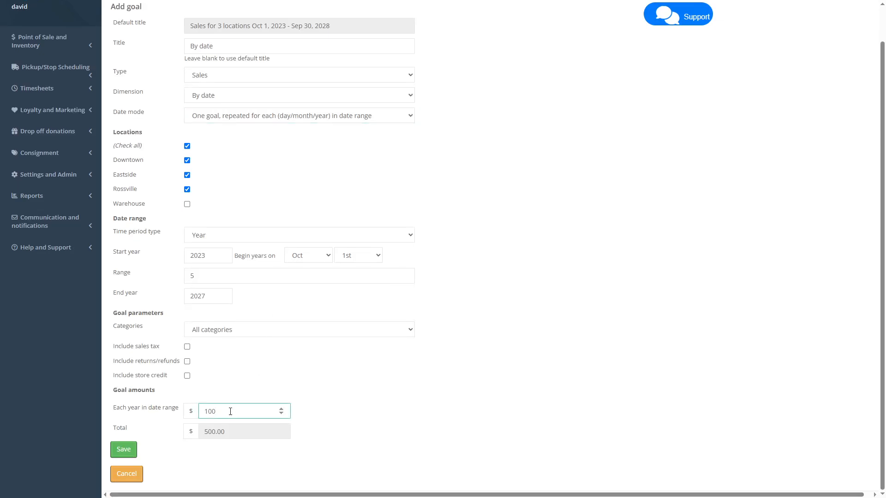
pyautogui.write('0')
pyautogui.moveTo(235, 410); pyautogui.dragTo(163, 412)
pyautogui.click(260, 411)
pyautogui.click(206, 278)
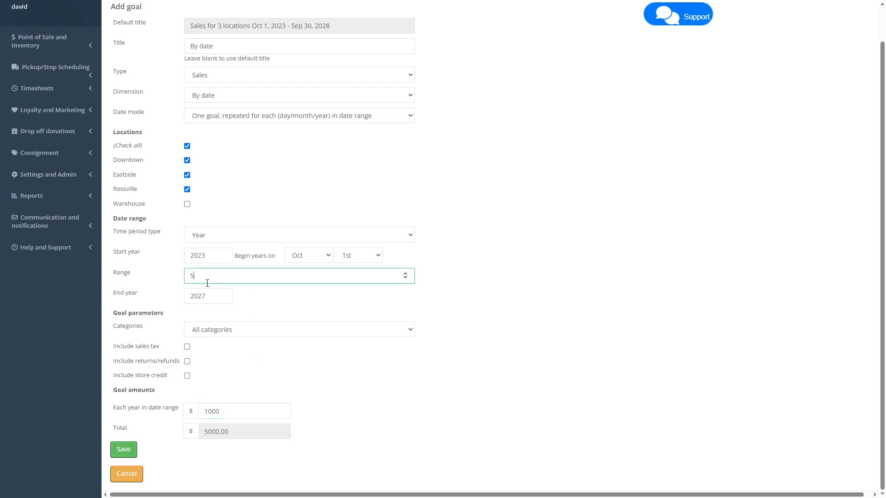
pyautogui.click(227, 411)
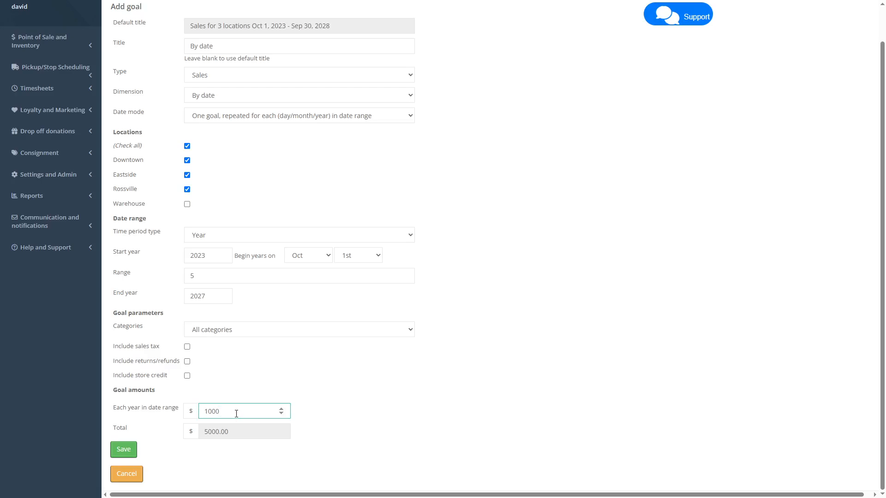
pyautogui.moveTo(236, 414); pyautogui.dragTo(212, 411)
# Switch the date mode back to different goals for each period and set the 2024 through 2027 amounts to 1000 each
pyautogui.click(245, 115)
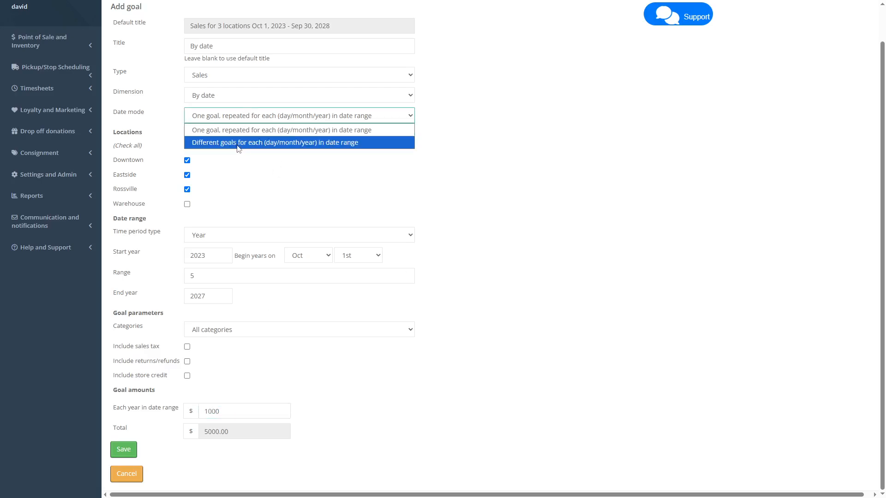
pyautogui.click(238, 141)
pyautogui.scroll(-2, 206, 395)
pyautogui.doubleClick(159, 351)
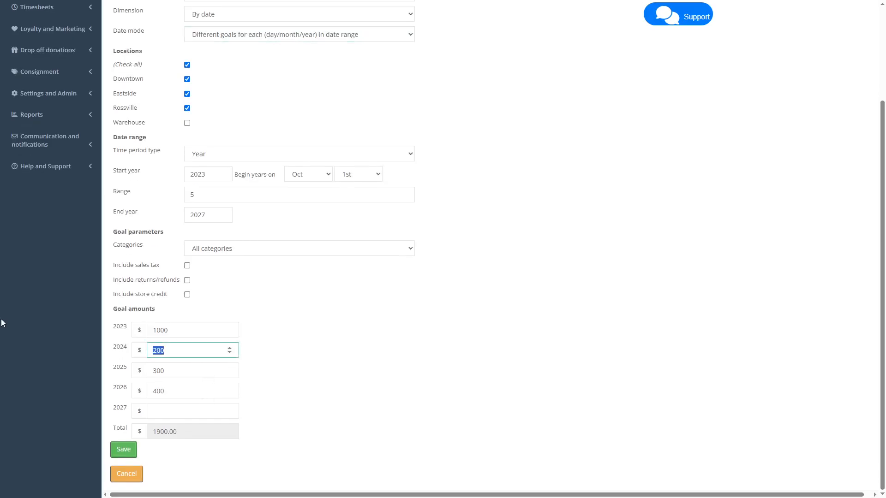
pyautogui.write('1000')
pyautogui.press('Tab')
pyautogui.write('1000')
pyautogui.press('Tab')
pyautogui.write('1000')
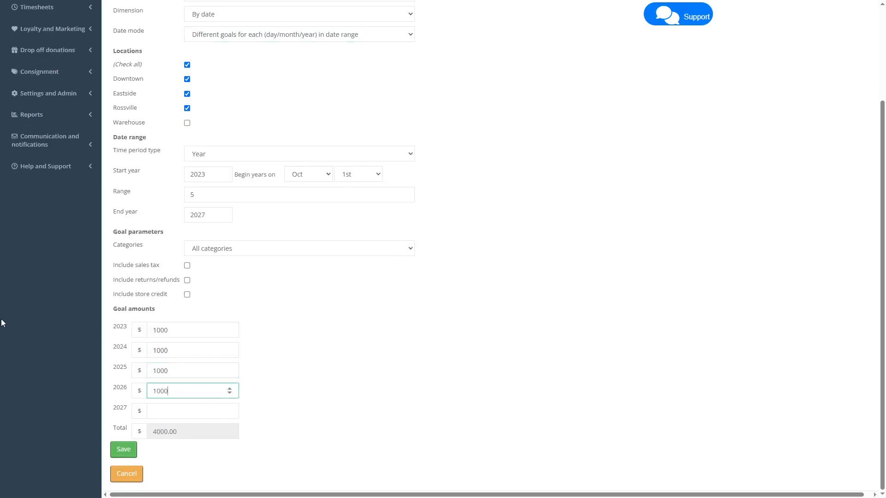
pyautogui.press('Tab')
pyautogui.write('1000')
pyautogui.click(350, 381)
# Change the time period type to Month and set the date range from Sep 2025 to Nov 2025
pyautogui.click(223, 159)
pyautogui.click(203, 181)
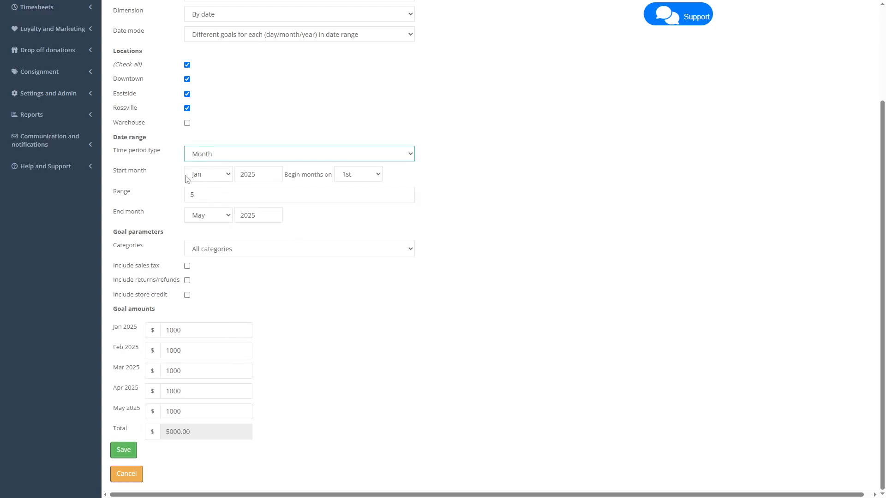
pyautogui.click(204, 178)
pyautogui.click(212, 288)
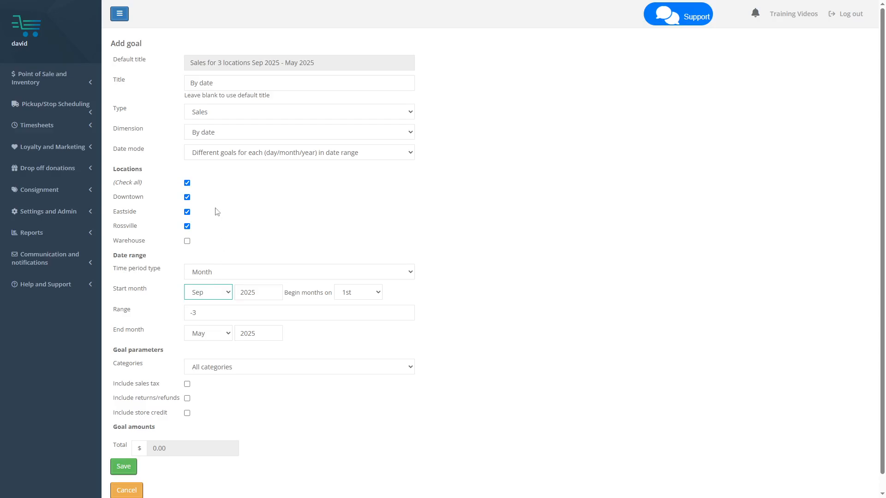
pyautogui.click(215, 333)
pyautogui.click(209, 294)
pyautogui.scroll(-1, 257, 352)
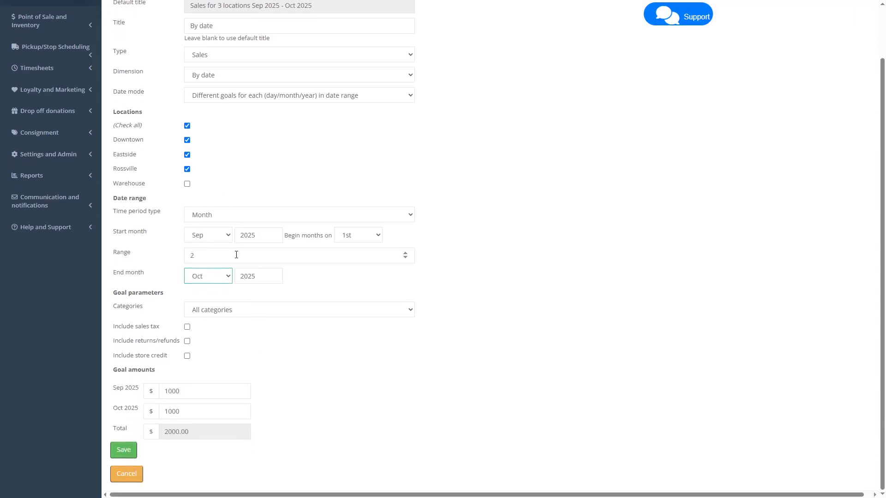
pyautogui.click(213, 278)
pyautogui.click(210, 415)
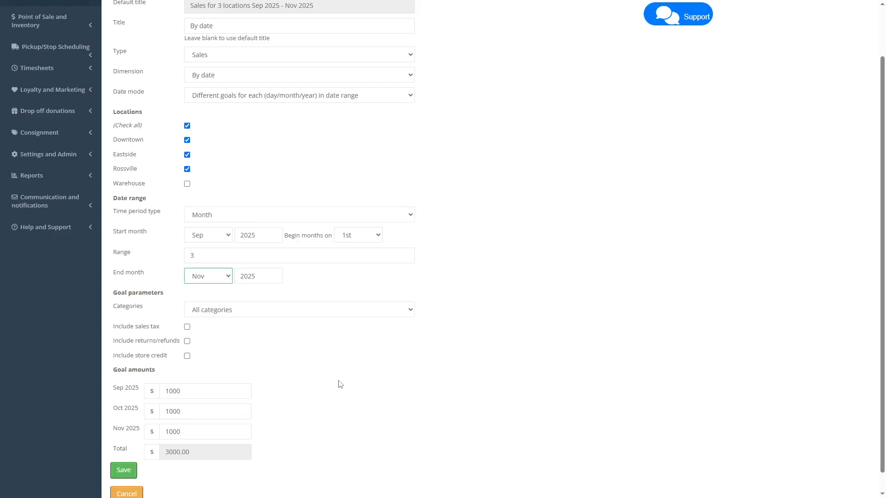
# Set the goal amounts to 55000 for Sep, 60000 for Oct and 65000 for Nov, include returns/refunds, and save the goal
pyautogui.scroll(-1, 292, 372)
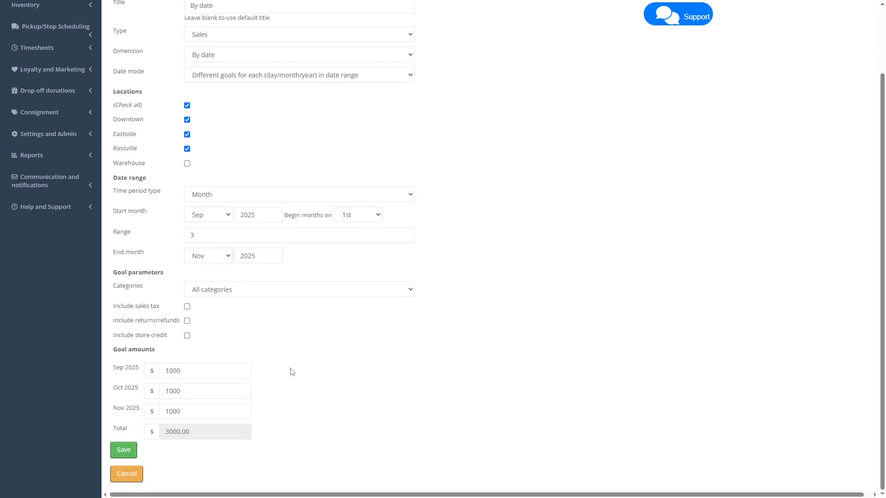
pyautogui.doubleClick(214, 378)
pyautogui.press('Home')
pyautogui.hotkey('ctrl', 'a')
pyautogui.write('55000')
pyautogui.press('Tab')
pyautogui.write('60000')
pyautogui.press('Tab')
pyautogui.write('65000')
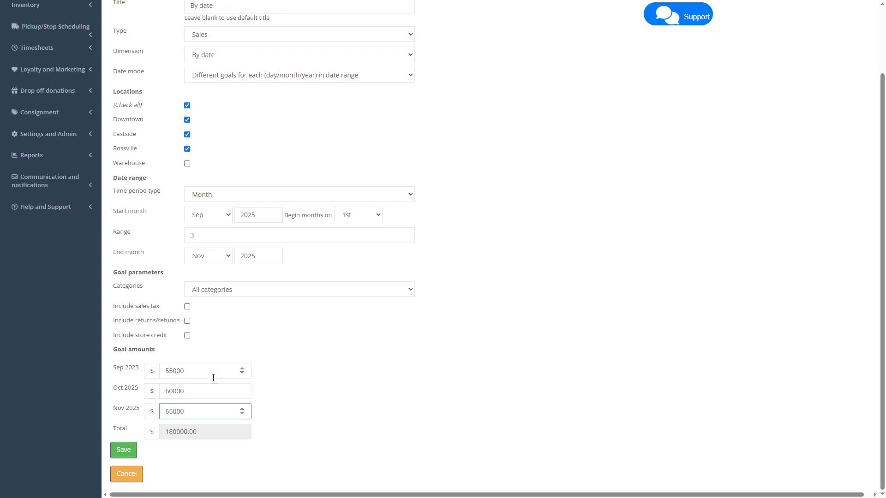
pyautogui.click(395, 408)
pyautogui.click(187, 322)
pyautogui.click(124, 450)
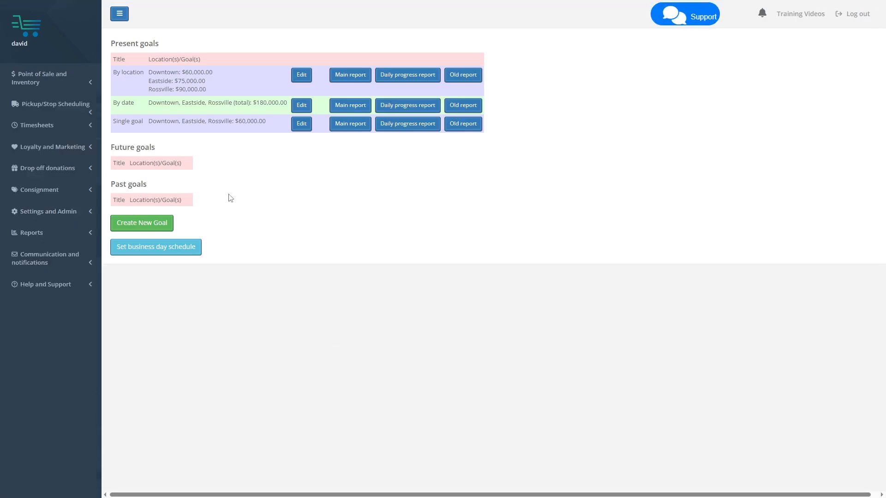
# Generate the main report of the By date goal for Sep 2025 through Nov 2025 and examine its monthly rows
pyautogui.click(350, 107)
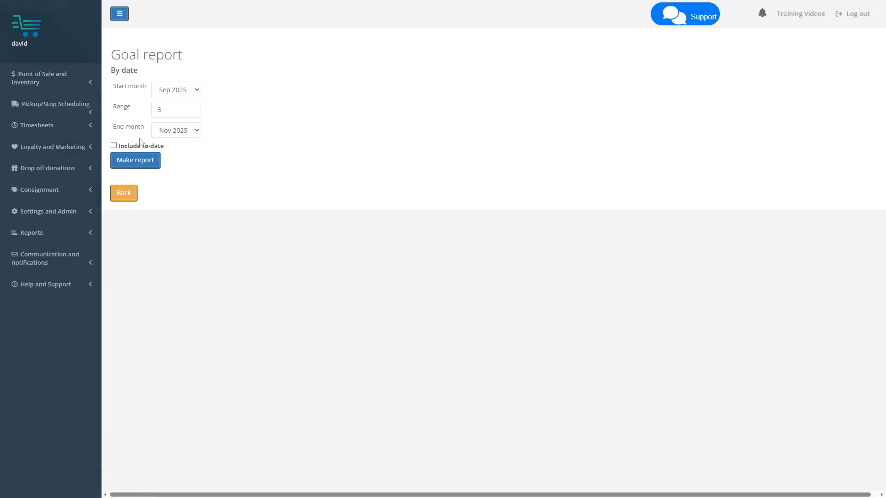
pyautogui.click(115, 162)
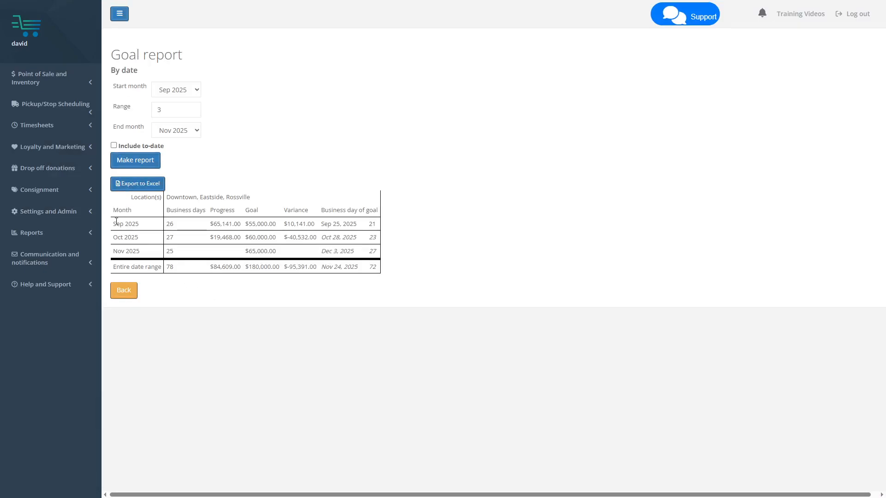
pyautogui.moveTo(115, 223); pyautogui.dragTo(140, 253)
pyautogui.click(137, 253)
# Set the report's start month to Oct 2025 and regenerate it
pyautogui.click(172, 92)
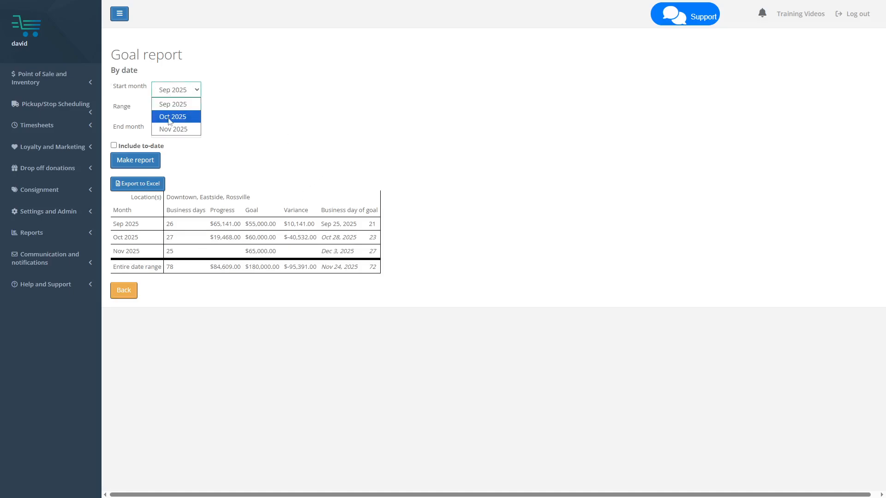
pyautogui.click(169, 114)
pyautogui.click(141, 165)
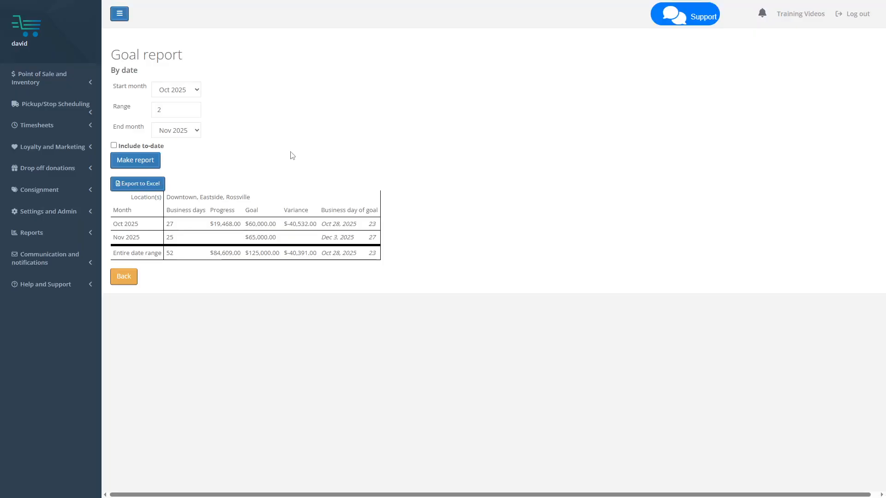
# Set the report's end month to Oct 2025 and regenerate it for that single month
pyautogui.click(189, 130)
pyautogui.click(172, 145)
pyautogui.click(139, 165)
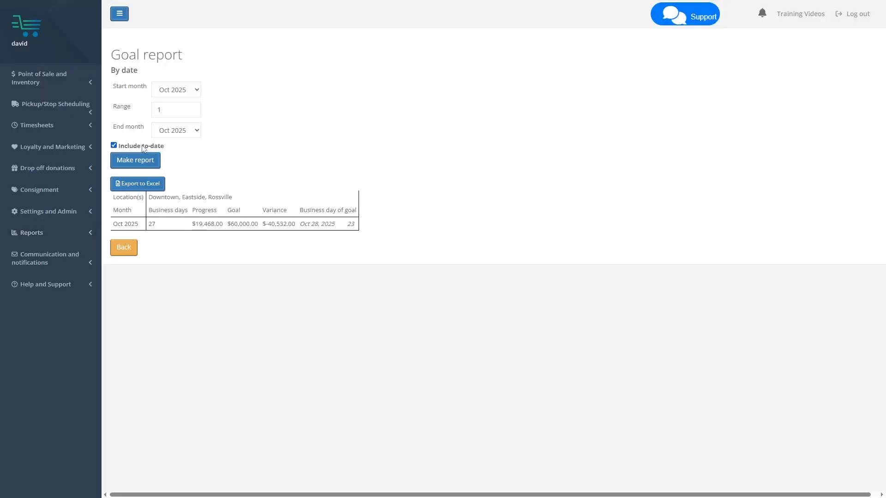
# Regenerate the Oct 2025 goal report with to-date figures included, and return to the goals list
pyautogui.click(143, 161)
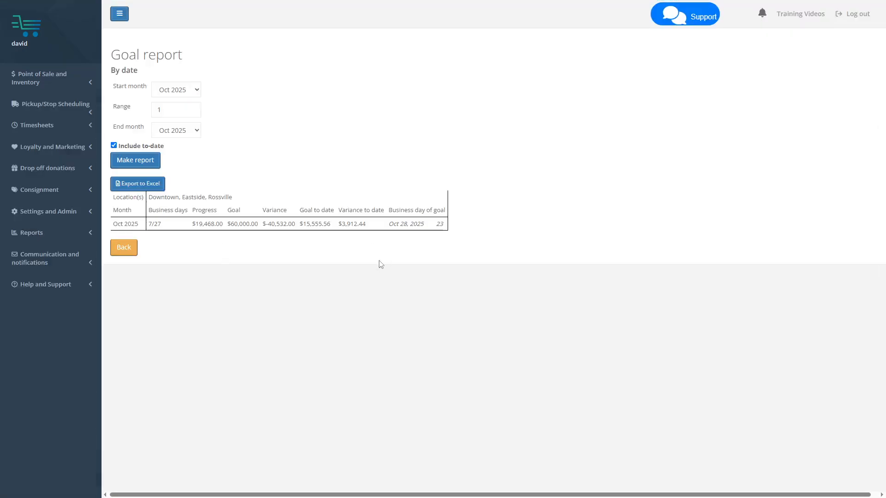
pyautogui.click(125, 249)
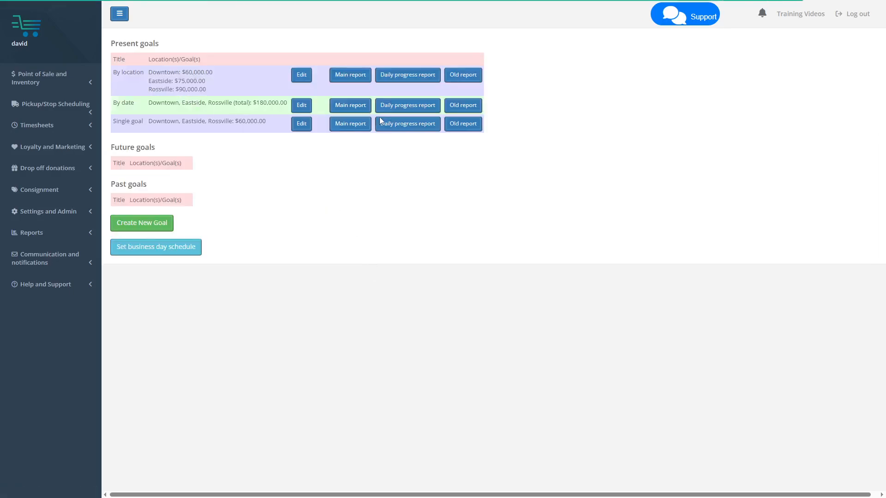
# Generate the By date goal's daily progress report for 09/01/2025 through 11/30/2025 and look over its September rows
pyautogui.click(394, 113)
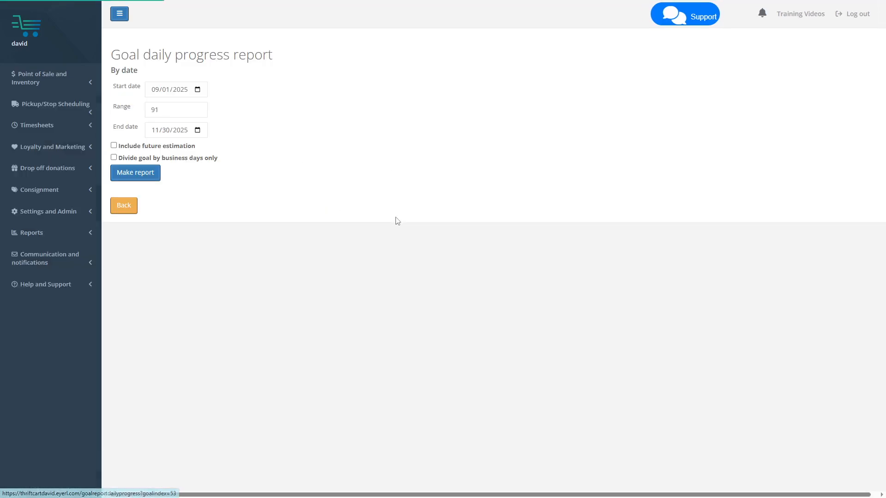
pyautogui.click(150, 175)
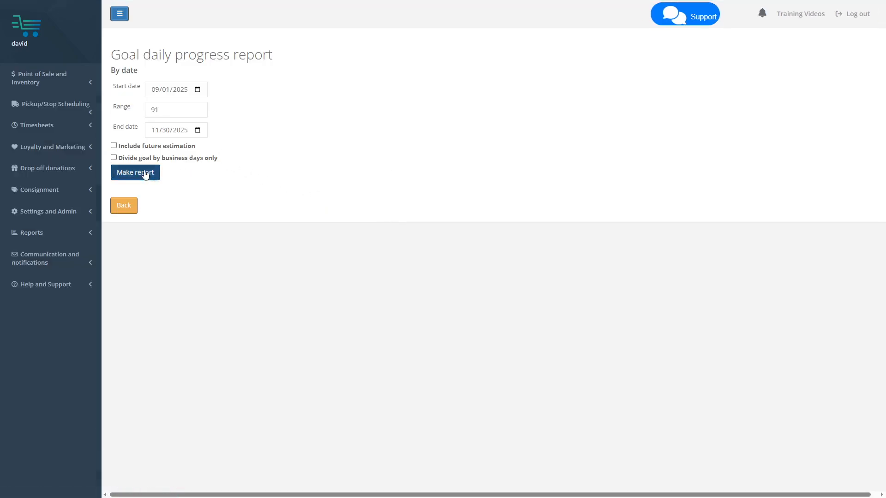
pyautogui.scroll(-1, 312, 171)
pyautogui.scroll(1, 311, 172)
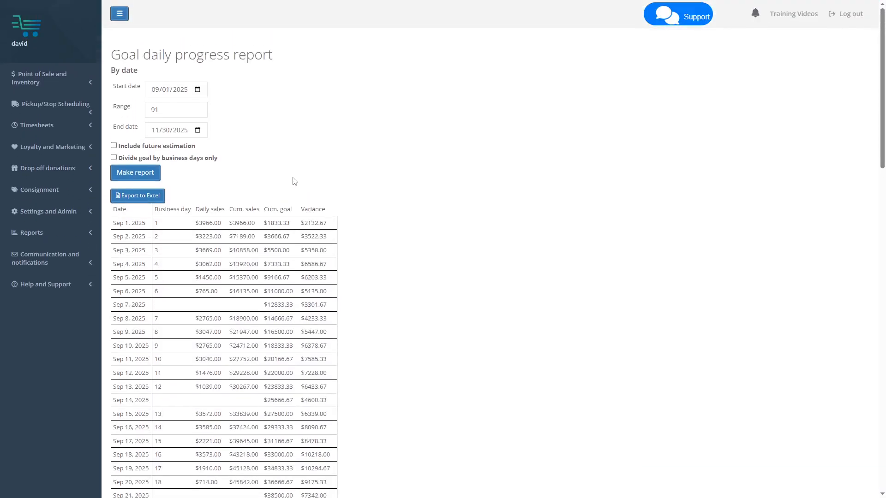
pyautogui.scroll(-2, 298, 196)
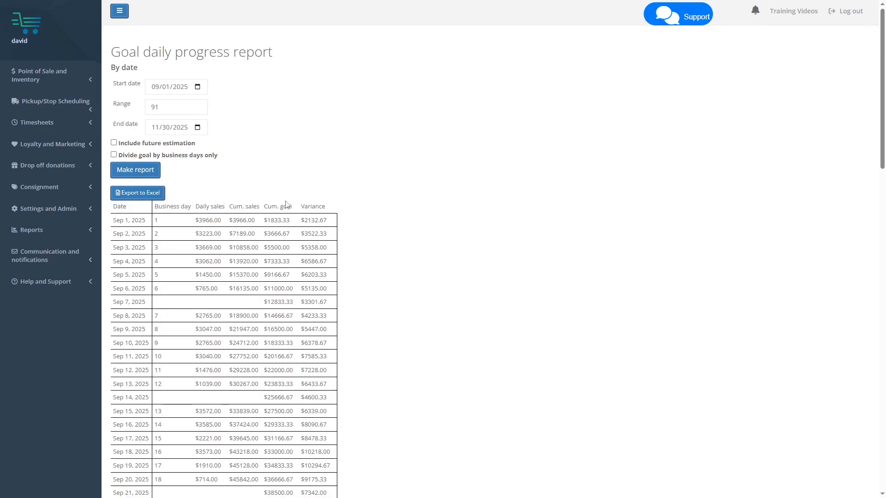
pyautogui.scroll(-3, 286, 196)
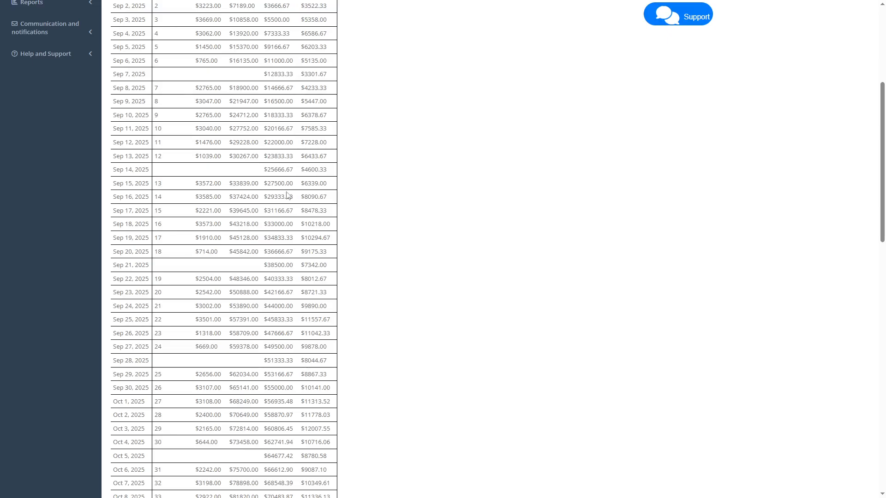
pyautogui.scroll(3, 287, 195)
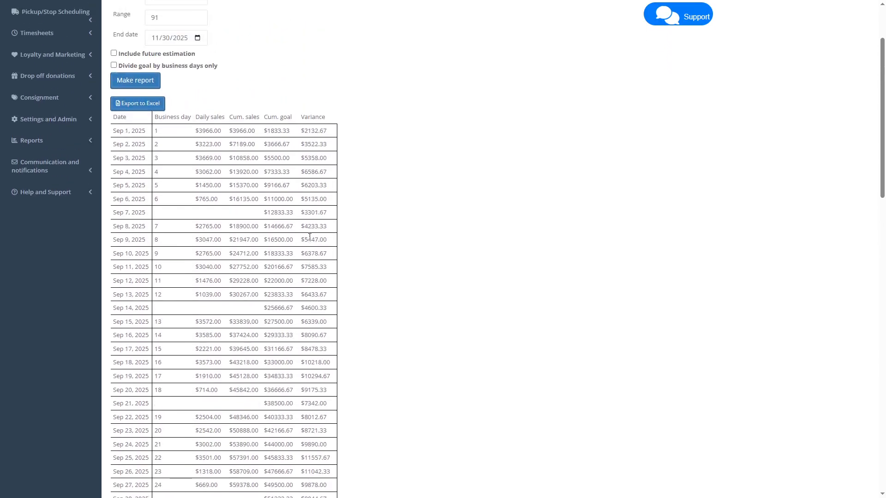
# Compare the cumulative goal values in the daily progress report from Sep 1 through Sep 30, 2025
pyautogui.moveTo(270, 137); pyautogui.dragTo(284, 139)
pyautogui.click(280, 143)
pyautogui.scroll(-4, 287, 185)
pyautogui.scroll(1, 295, 203)
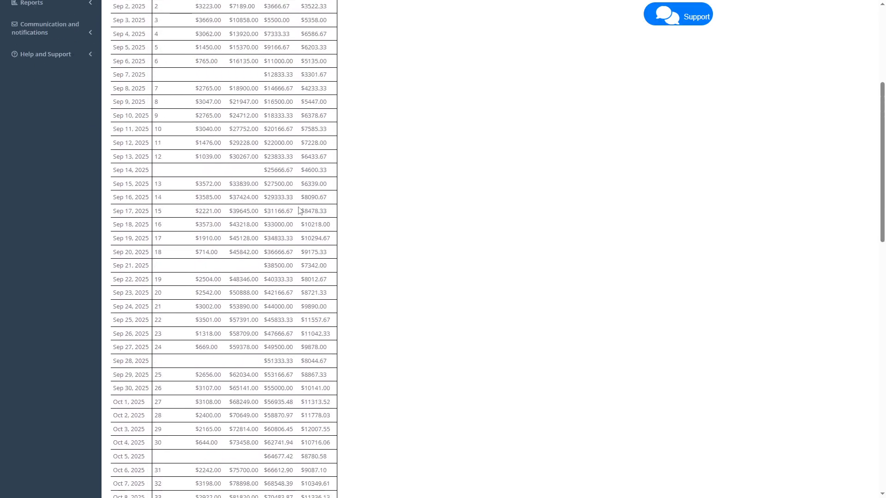
pyautogui.scroll(4, 299, 211)
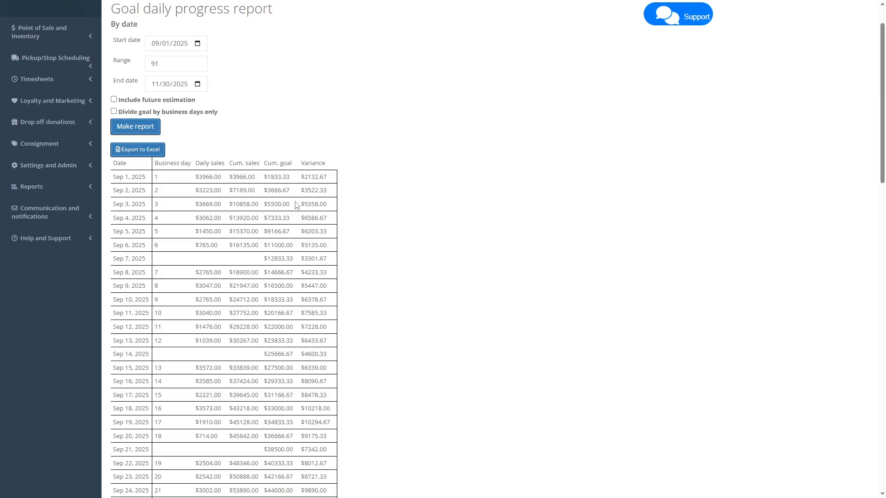
pyautogui.moveTo(267, 178); pyautogui.dragTo(292, 181)
pyautogui.click(287, 174)
pyautogui.scroll(-5, 286, 175)
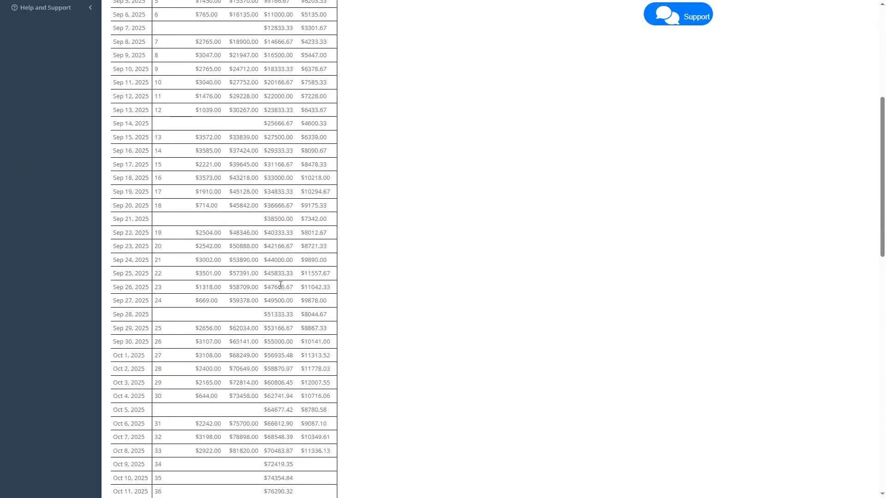
pyautogui.moveTo(269, 344); pyautogui.dragTo(294, 342)
pyautogui.click(279, 343)
# Check the cumulative goal values for Oct 31 and Nov 30, 2025, and return to the goals list
pyautogui.scroll(-2, 280, 337)
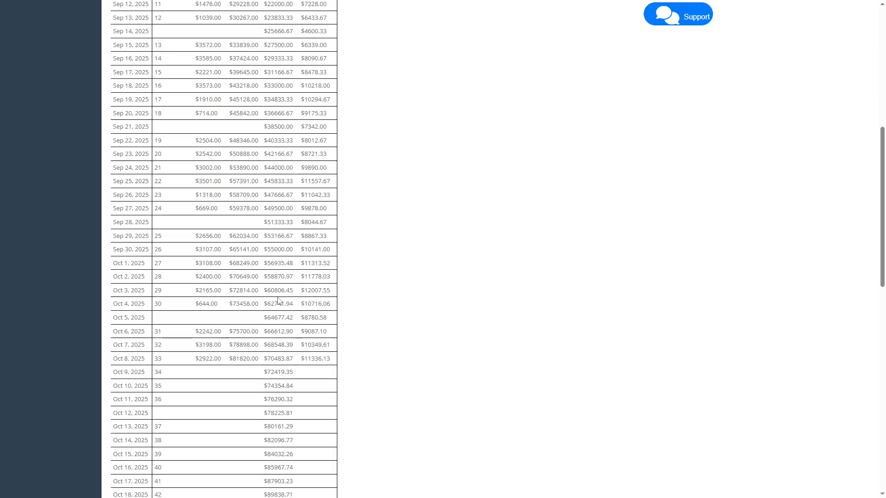
pyautogui.scroll(-9, 277, 272)
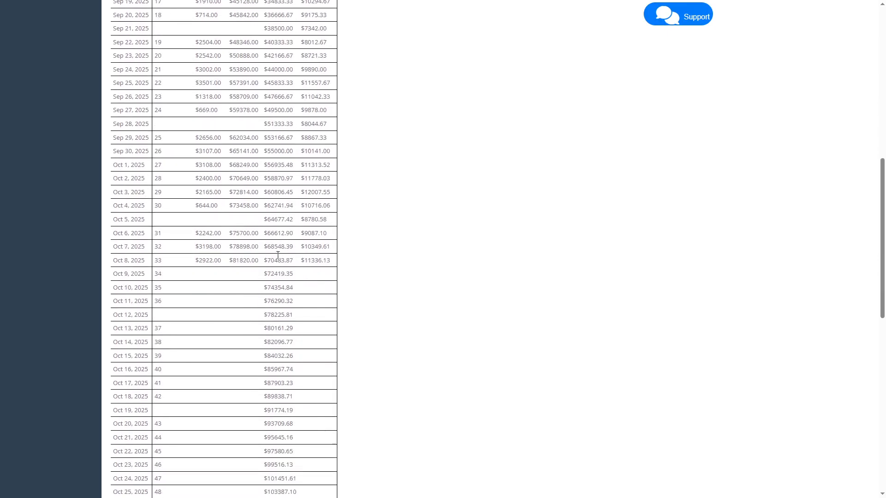
pyautogui.scroll(1, 284, 229)
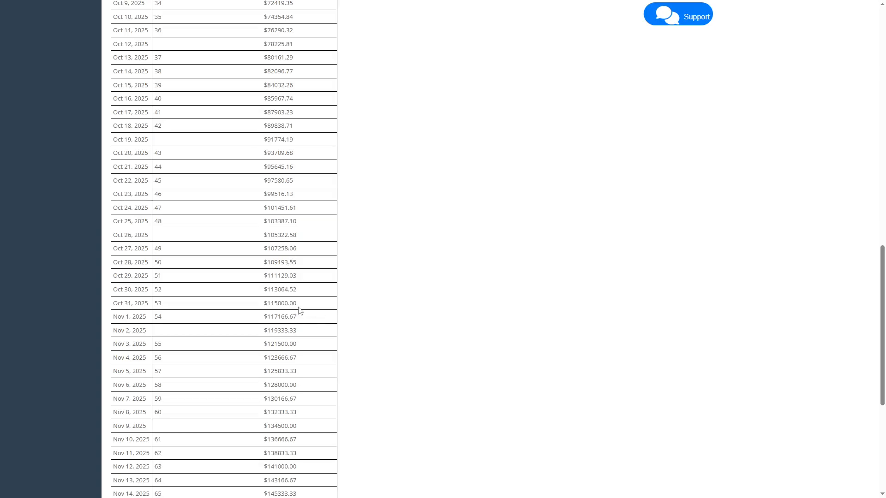
pyautogui.moveTo(299, 304); pyautogui.dragTo(268, 304)
pyautogui.click(277, 305)
pyautogui.scroll(-5, 288, 304)
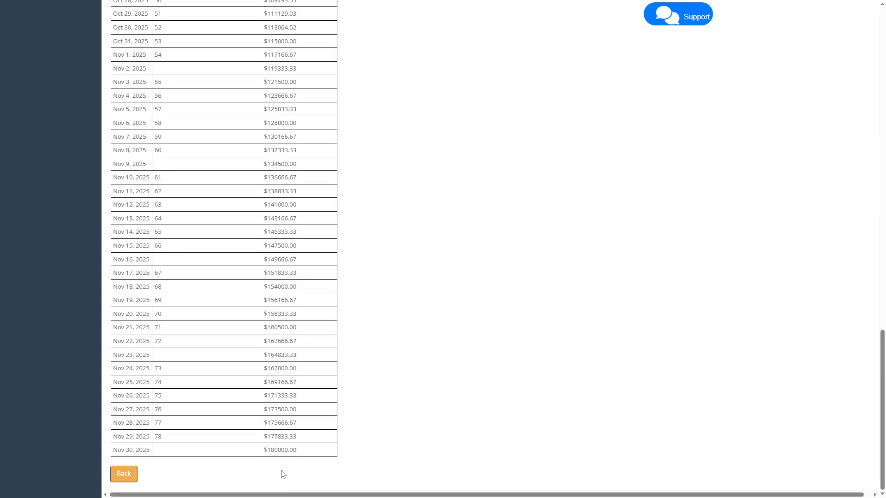
pyautogui.moveTo(267, 450); pyautogui.dragTo(304, 453)
pyautogui.click(305, 452)
pyautogui.click(129, 476)
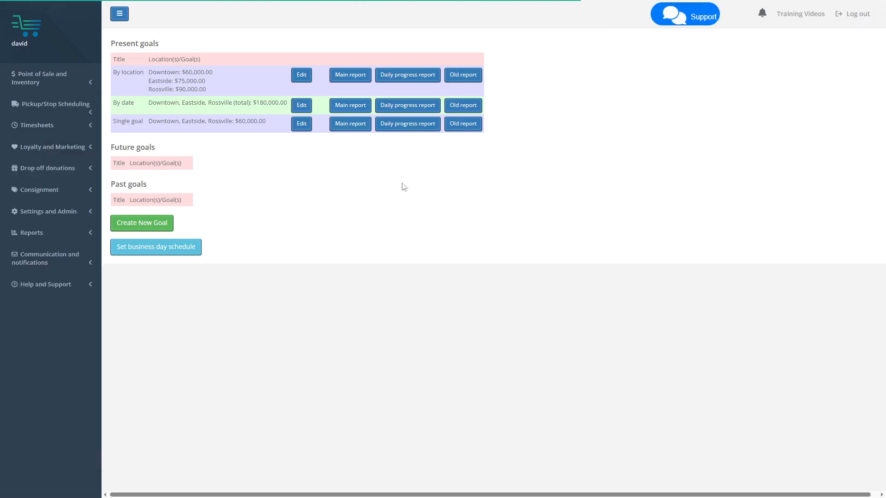
# Open the old report of the By date goal, examine its overall goal amount, and return to the goals list
pyautogui.click(469, 110)
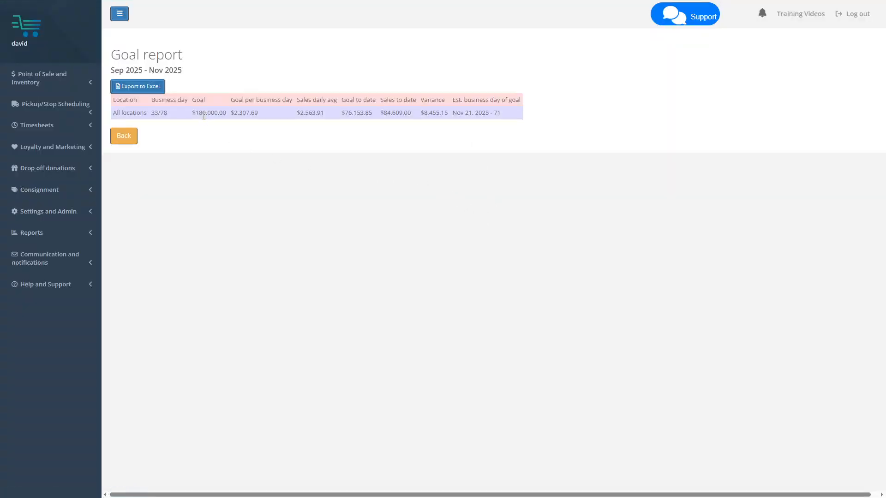
pyautogui.moveTo(202, 111); pyautogui.dragTo(219, 114)
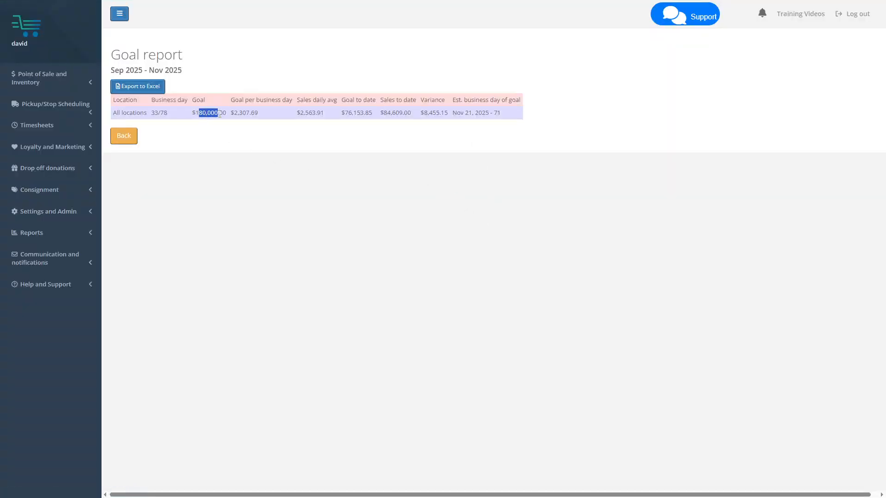
pyautogui.click(221, 144)
pyautogui.click(129, 146)
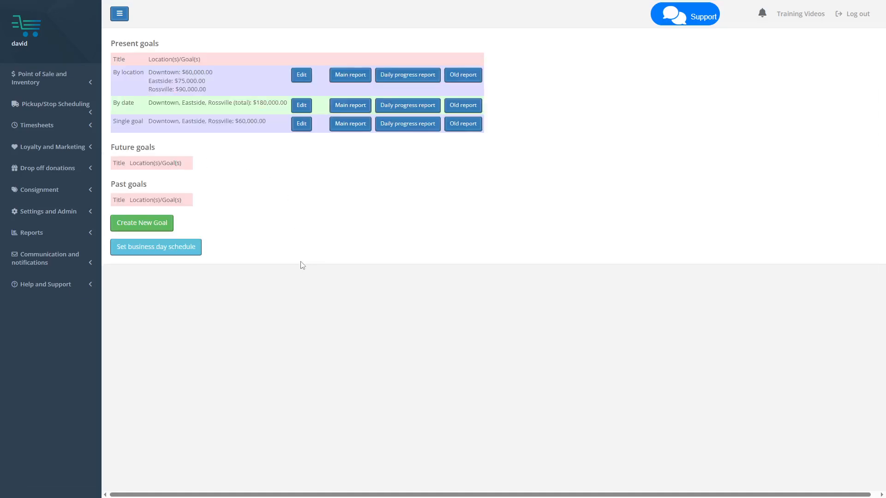
# Start a new sales goal with the By date dimension and title it "By date day"
pyautogui.click(171, 220)
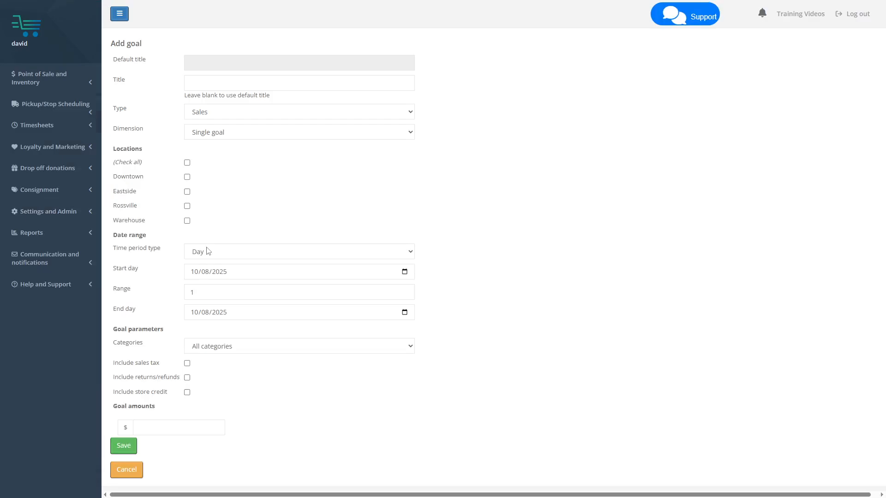
pyautogui.click(207, 251)
pyautogui.click(208, 251)
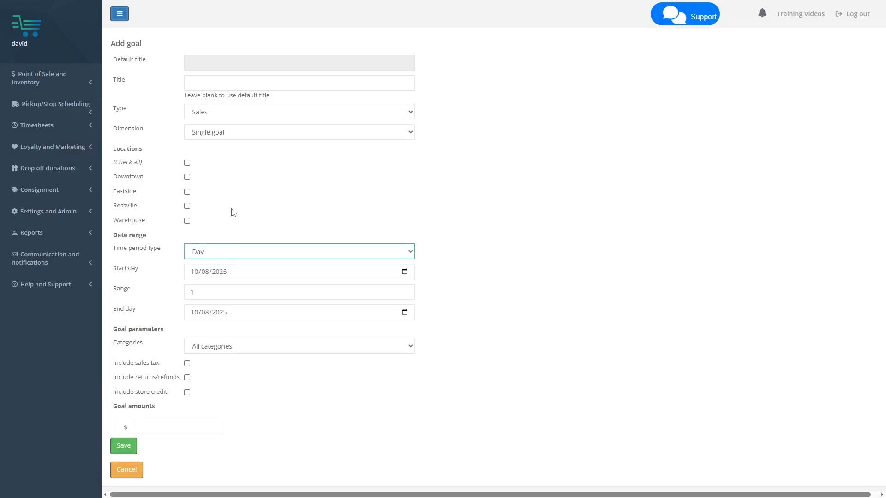
pyautogui.click(231, 132)
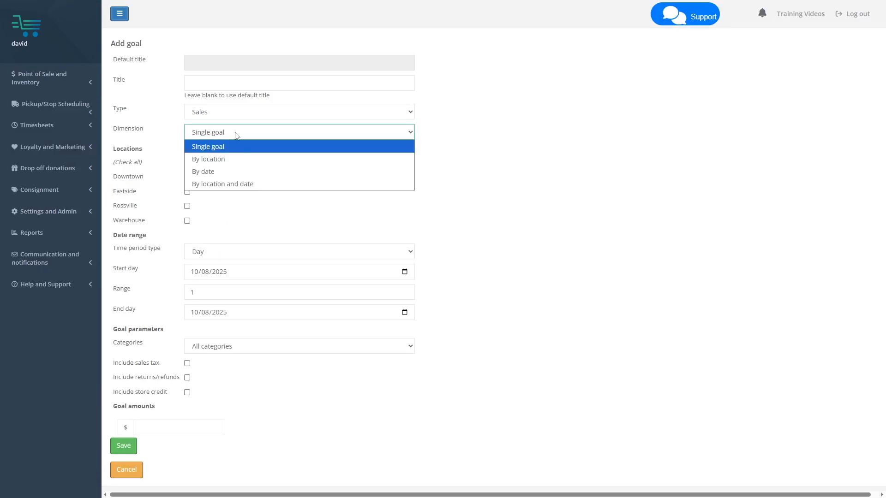
pyautogui.click(235, 171)
pyautogui.click(211, 84)
pyautogui.write('B')
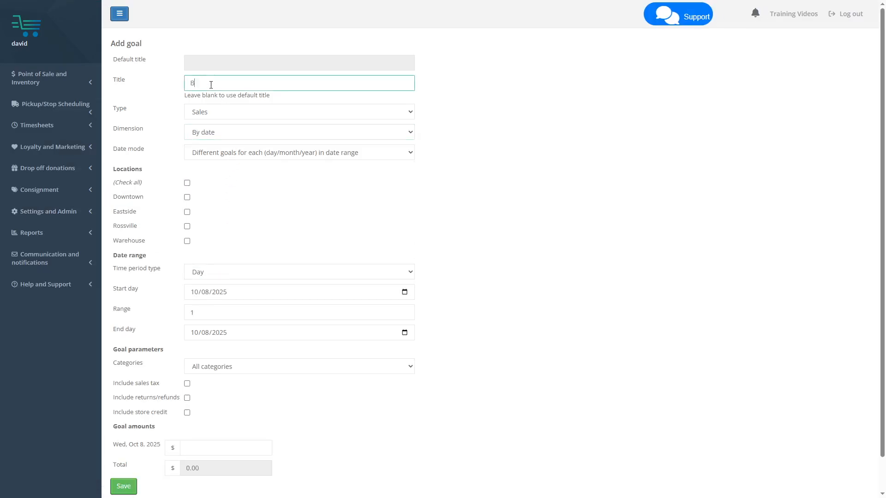
pyautogui.write('y date day')
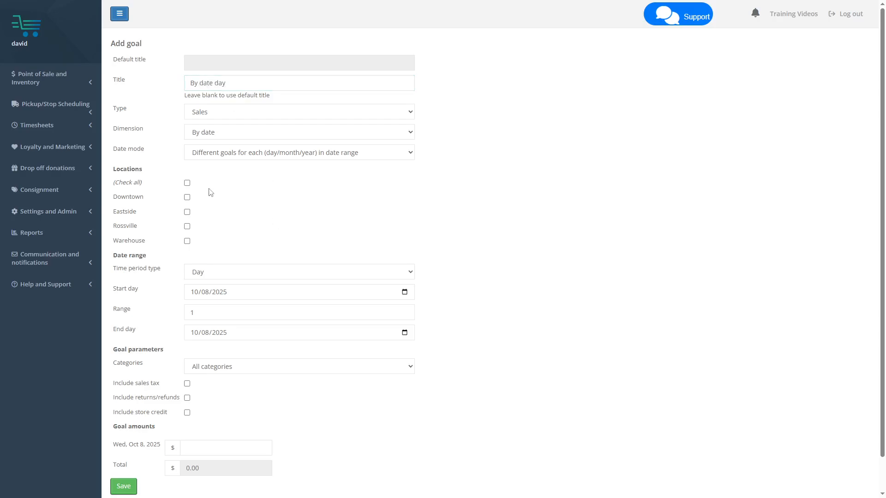
# Include the Downtown, Eastside and Rossville locations and set the goal's range to 9 days from 10/08/2025
pyautogui.click(187, 183)
pyautogui.click(186, 241)
pyautogui.scroll(-2, 443, 283)
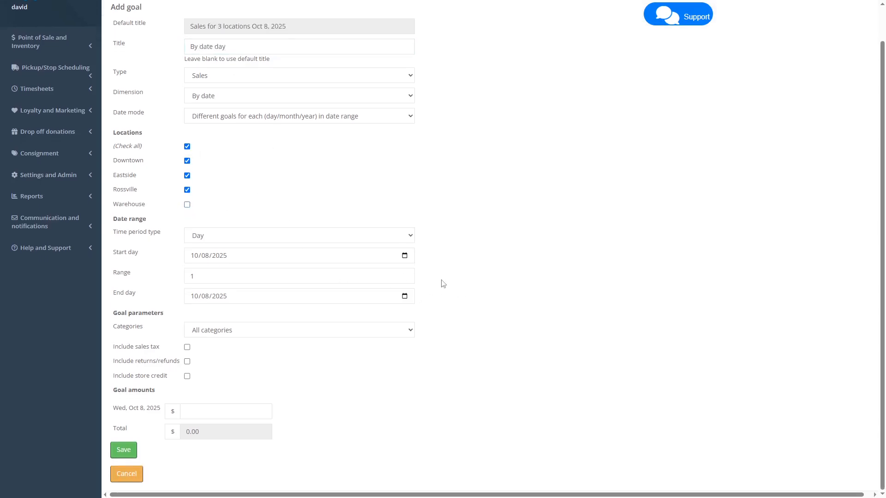
pyautogui.moveTo(406, 274); pyautogui.dragTo(406, 274)
pyautogui.scroll(-4, 486, 263)
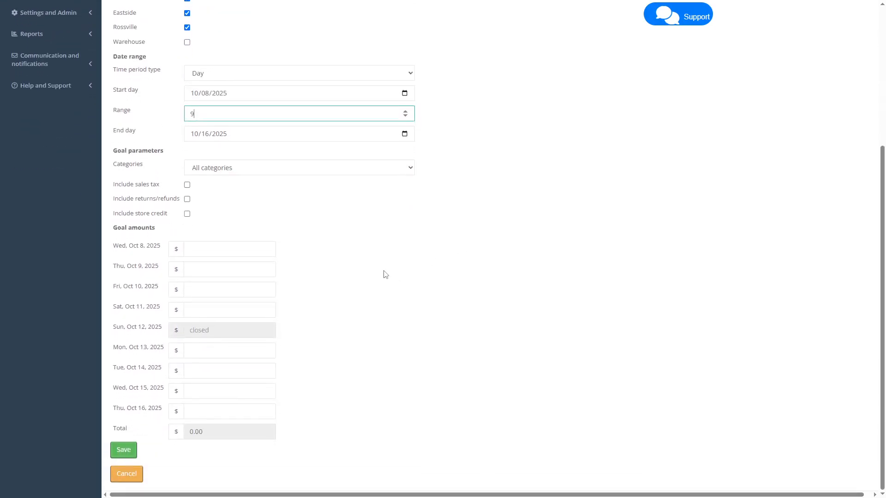
# Try a goal amount of 100 for the closed day Sun, Oct 12, 2025, and clear it again
pyautogui.click(211, 330)
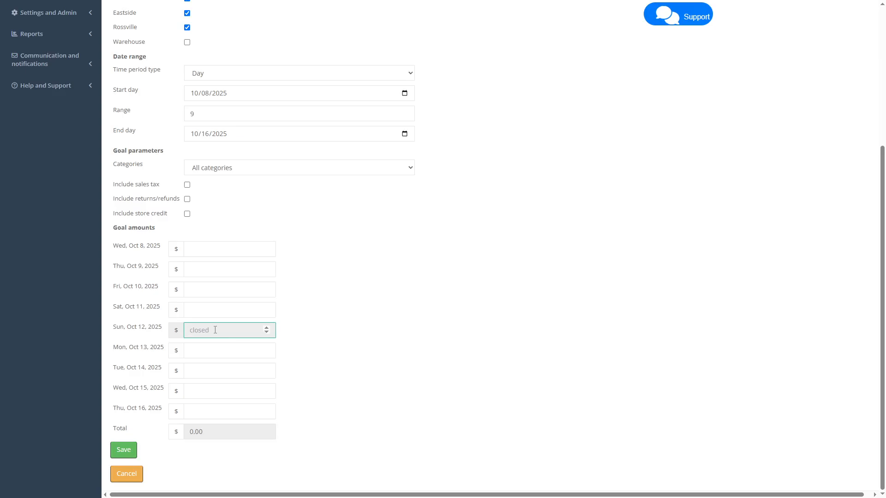
pyautogui.write('100')
pyautogui.press('BackSpace')
pyautogui.press('BackSpace')
pyautogui.press('BackSpace')
# Review the selected locations and date range against the closed Sunday in the daily goal amounts
pyautogui.scroll(2, 366, 320)
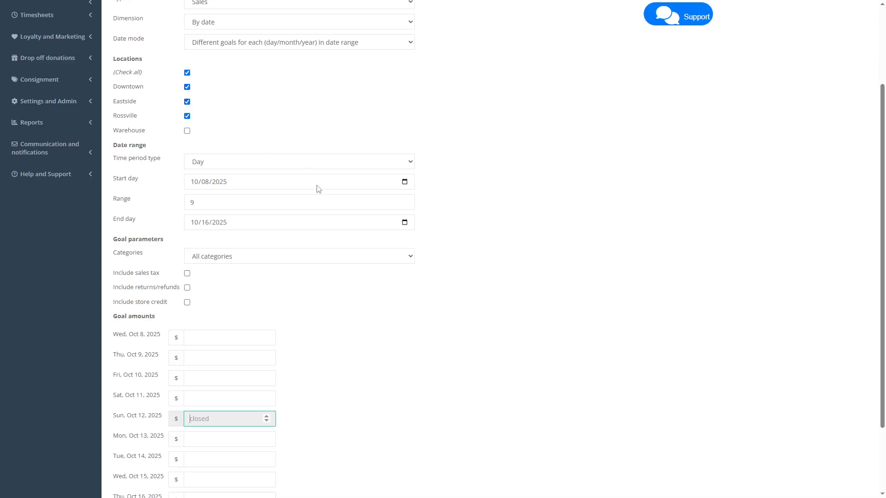
pyautogui.scroll(-2, 389, 290)
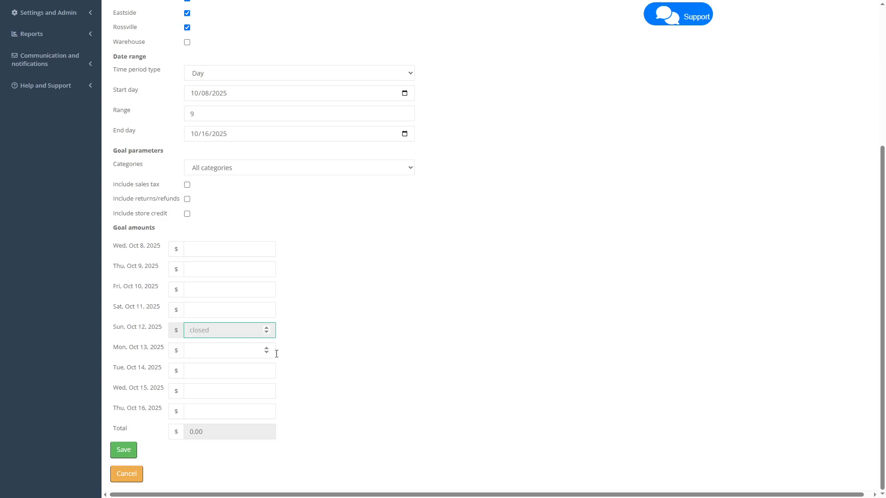
pyautogui.scroll(2, 289, 296)
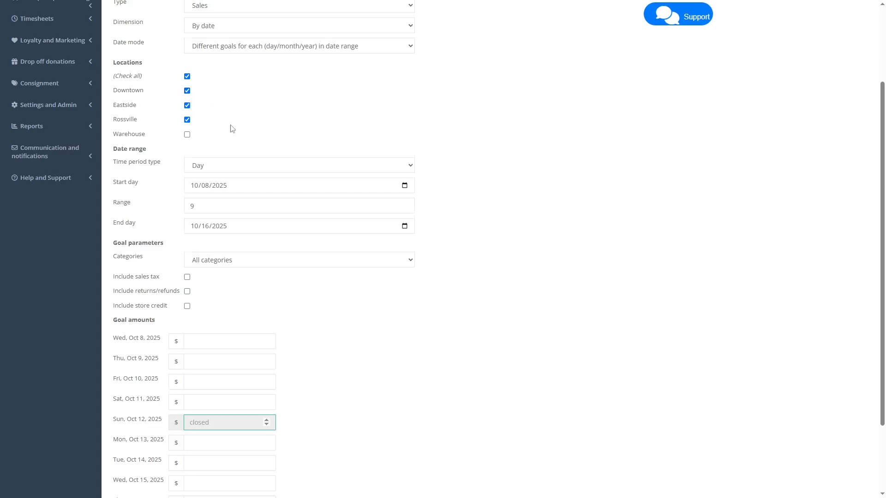
pyautogui.scroll(-1, 232, 134)
pyautogui.scroll(1, 232, 143)
pyautogui.scroll(-2, 232, 147)
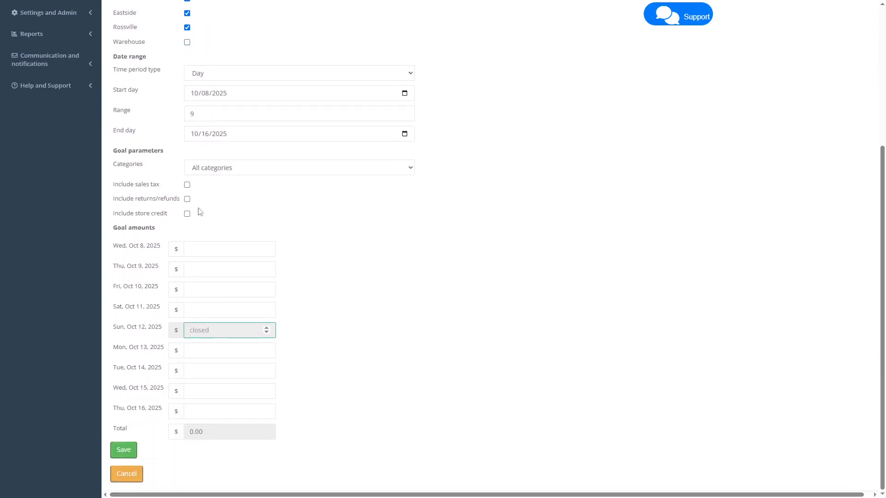
pyautogui.moveTo(125, 327); pyautogui.dragTo(147, 328)
pyautogui.click(240, 181)
pyautogui.scroll(3, 247, 170)
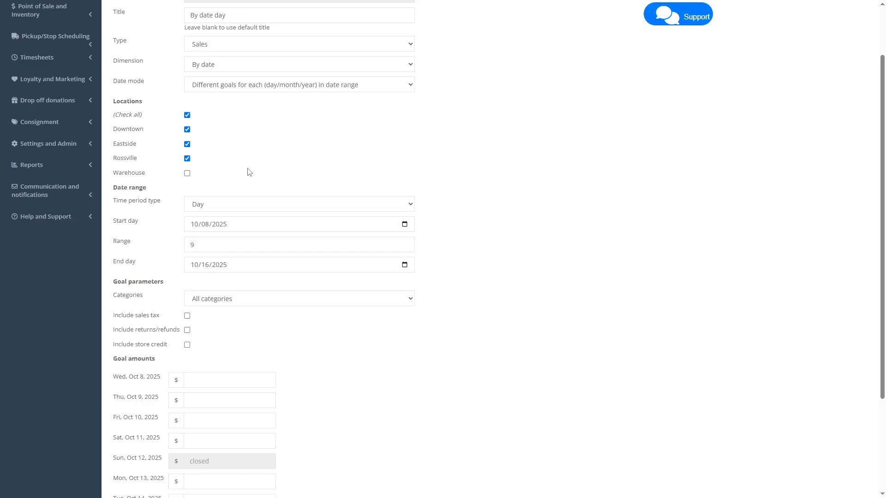
pyautogui.scroll(-2, 208, 143)
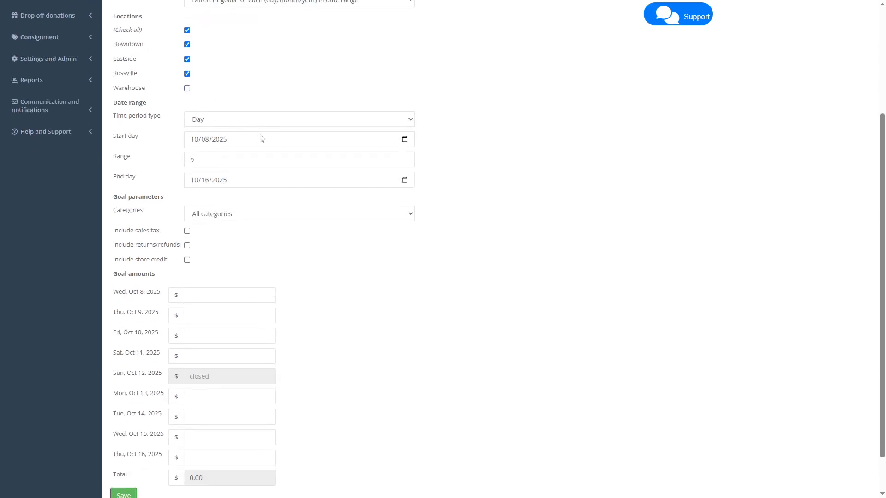
pyautogui.scroll(1, 261, 137)
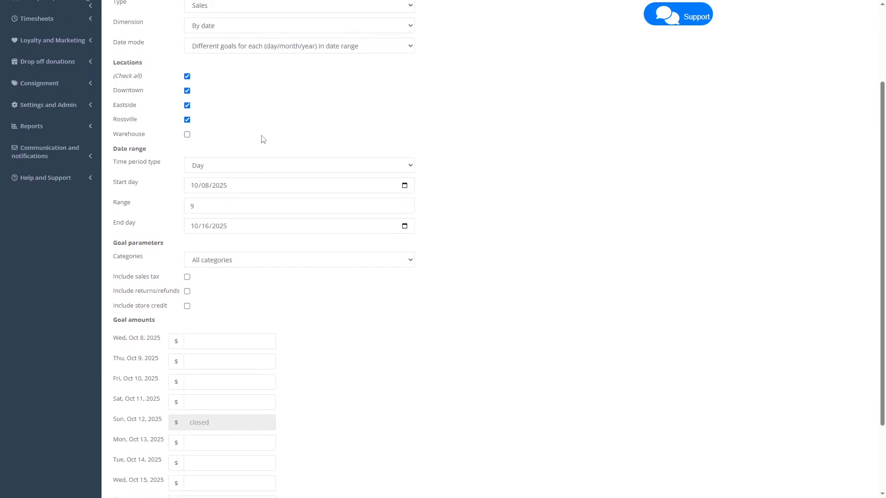
# Exclude the Rossville location from the goal and check the closed days among the goal amounts
pyautogui.click(187, 120)
pyautogui.scroll(-2, 243, 386)
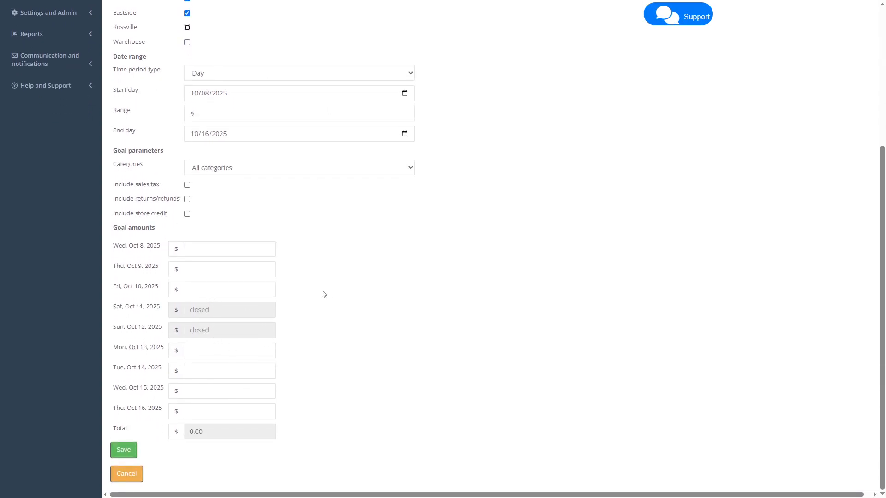
# Set the date mode to one goal repeated for each business day in the date range, with an amount of 100
pyautogui.scroll(4, 351, 323)
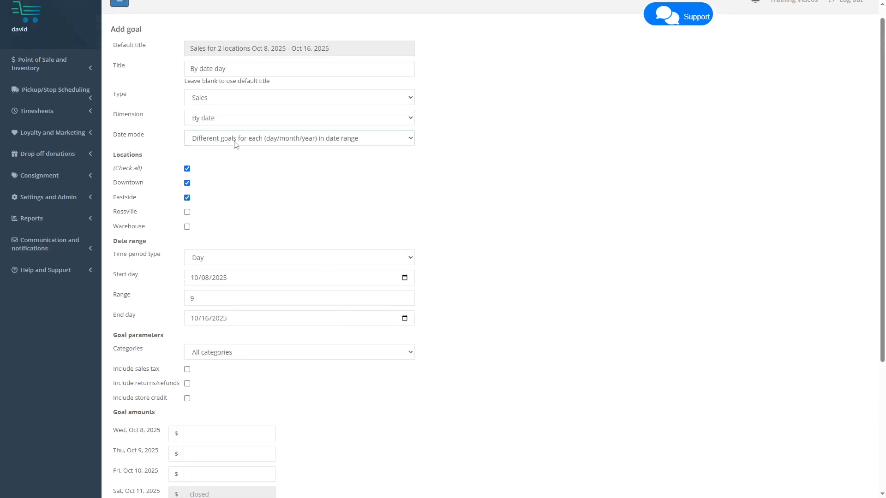
pyautogui.click(235, 144)
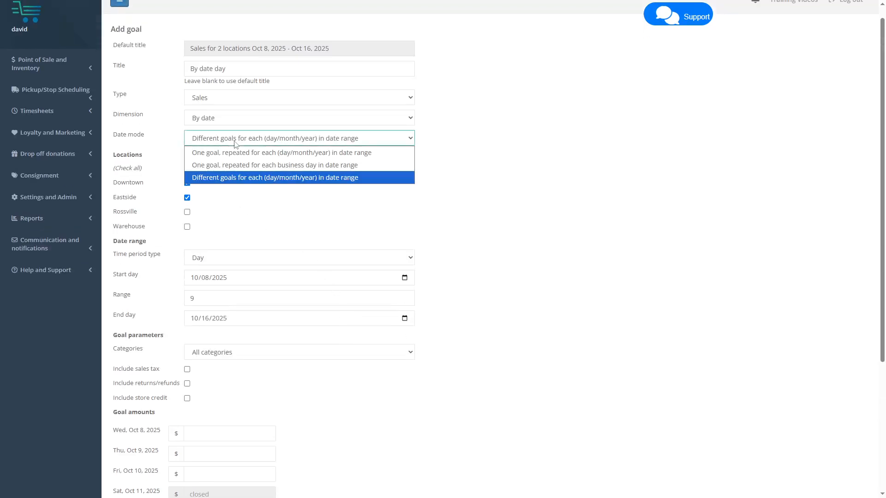
pyautogui.click(251, 169)
pyautogui.scroll(-1, 285, 177)
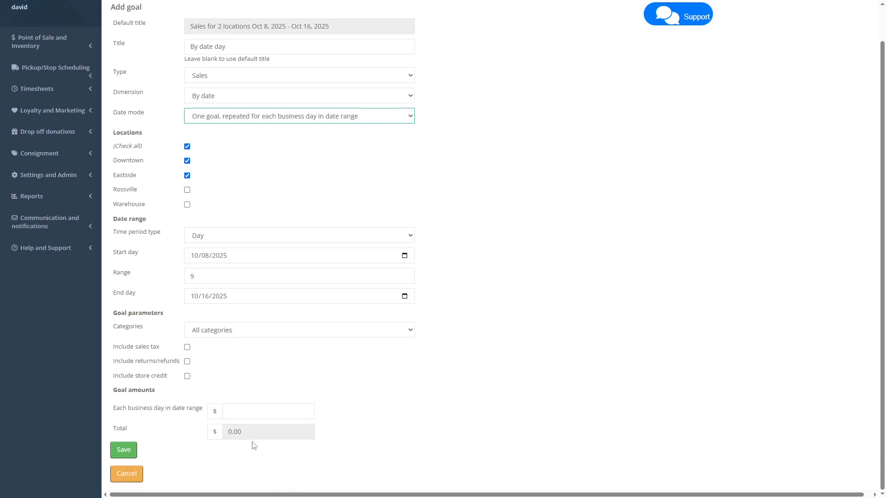
pyautogui.click(238, 414)
pyautogui.write('100')
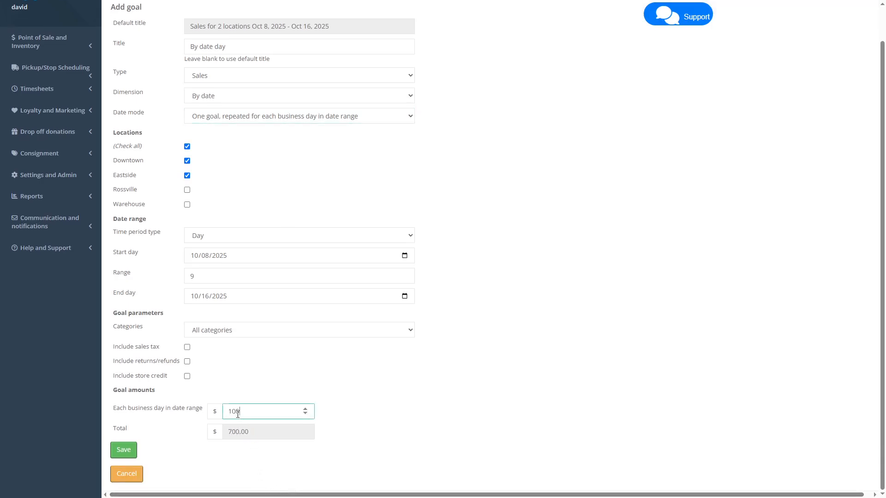
pyautogui.click(238, 394)
# Switch the date mode to different goals for each day and enter 100 for every open day from Oct 8 to Oct 16, 2025
pyautogui.click(264, 118)
pyautogui.click(259, 156)
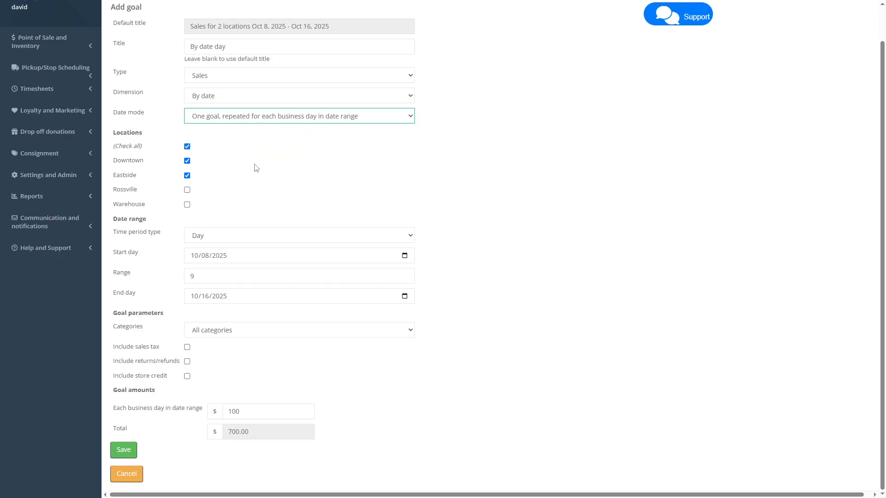
pyautogui.scroll(-4, 242, 320)
pyautogui.click(197, 269)
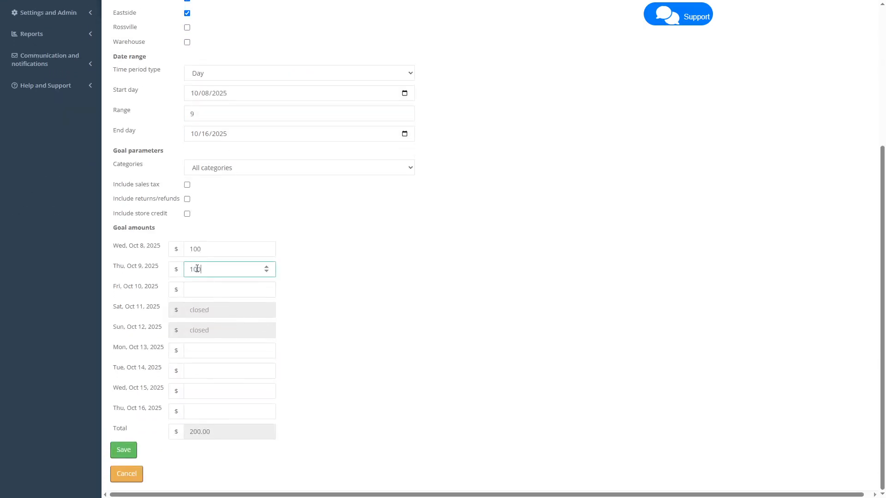
pyautogui.press('Tab')
pyautogui.write('100')
pyautogui.press('Tab')
pyautogui.press('Tab')
pyautogui.press('Tab')
pyautogui.write('1000')
pyautogui.press('BackSpace')
pyautogui.press('Tab')
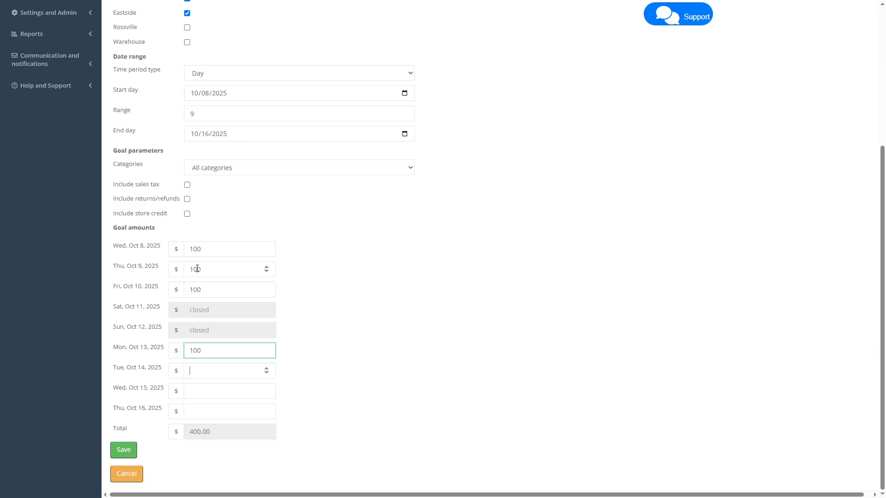
pyautogui.write('100')
pyautogui.press('Tab')
pyautogui.write('100')
pyautogui.press('Tab')
pyautogui.write('100')
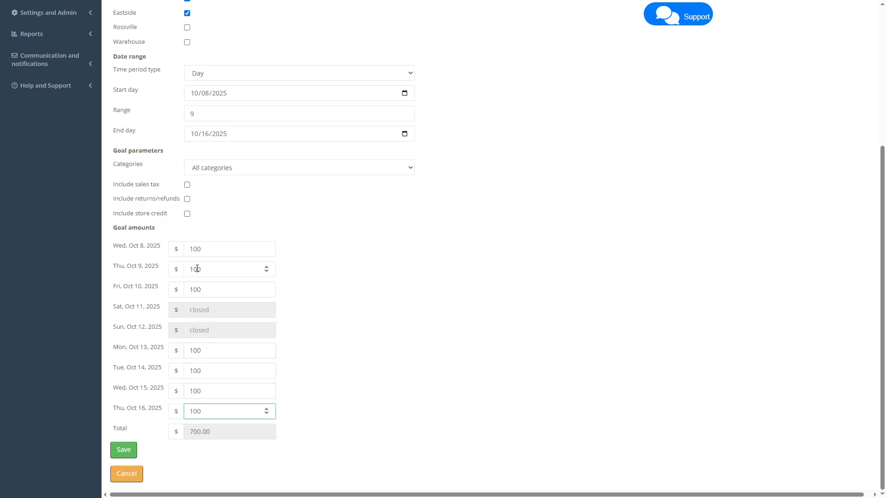
pyautogui.click(410, 283)
# Extend the goal's range to 99 days, try 100 days, and dismiss the alert
pyautogui.scroll(2, 291, 266)
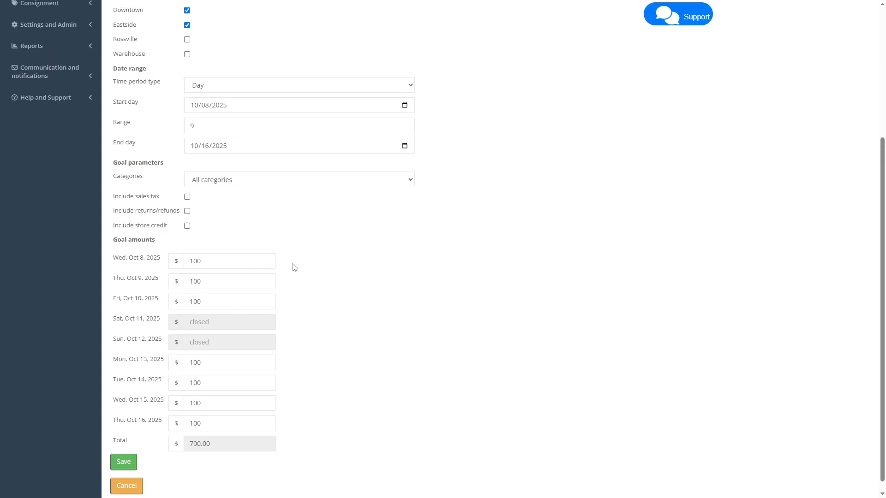
pyautogui.scroll(-1, 288, 274)
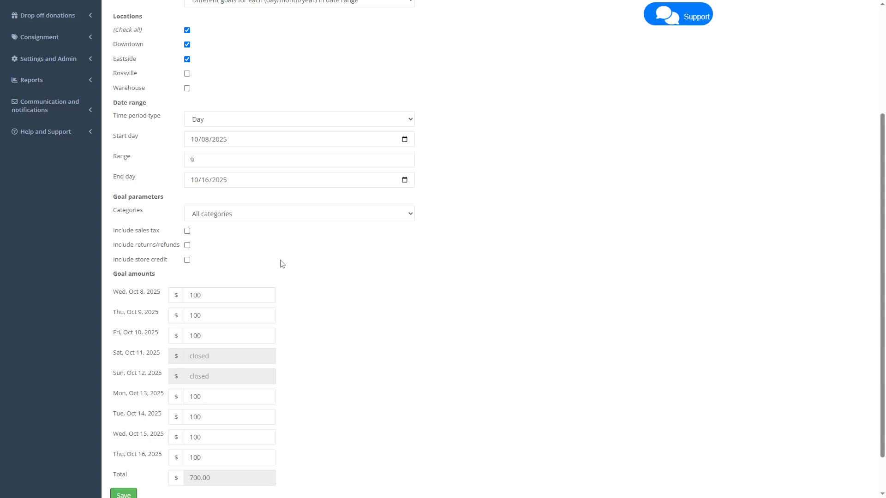
pyautogui.click(221, 156)
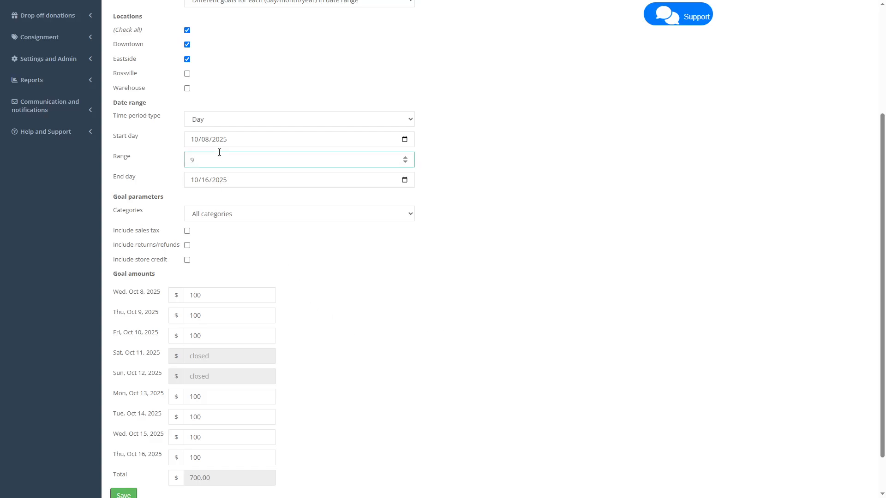
pyautogui.write('9')
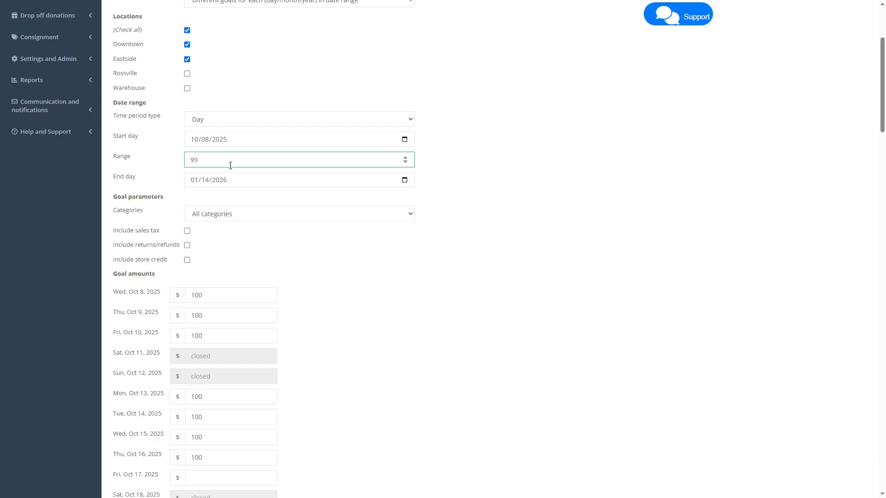
pyautogui.click(405, 158)
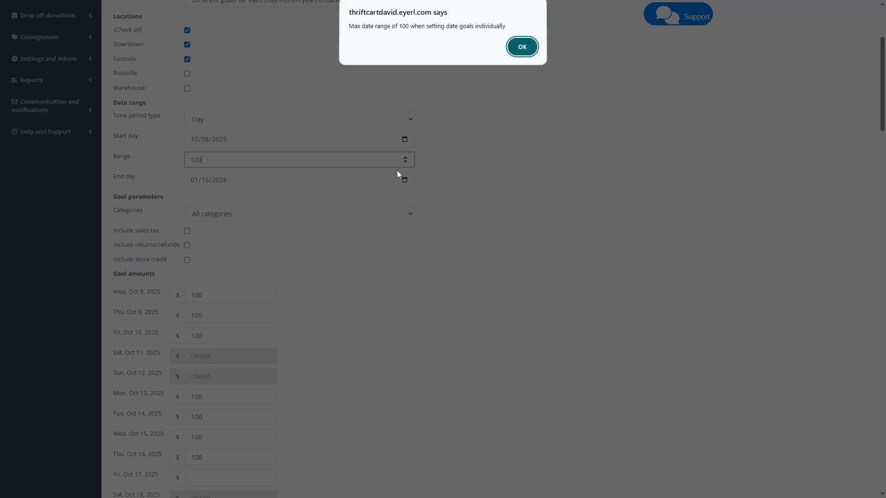
pyautogui.click(522, 49)
# Set the date mode to one goal repeated for each business day and try a range of 108 days
pyautogui.scroll(2, 543, 278)
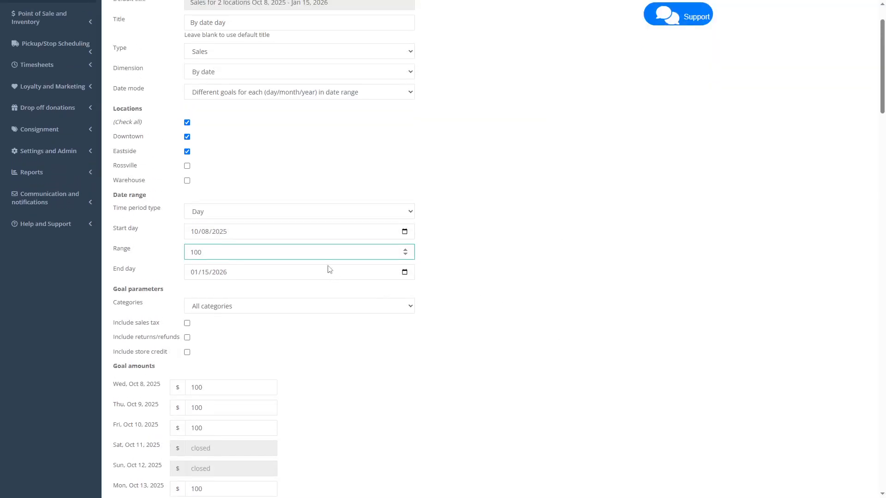
pyautogui.click(240, 98)
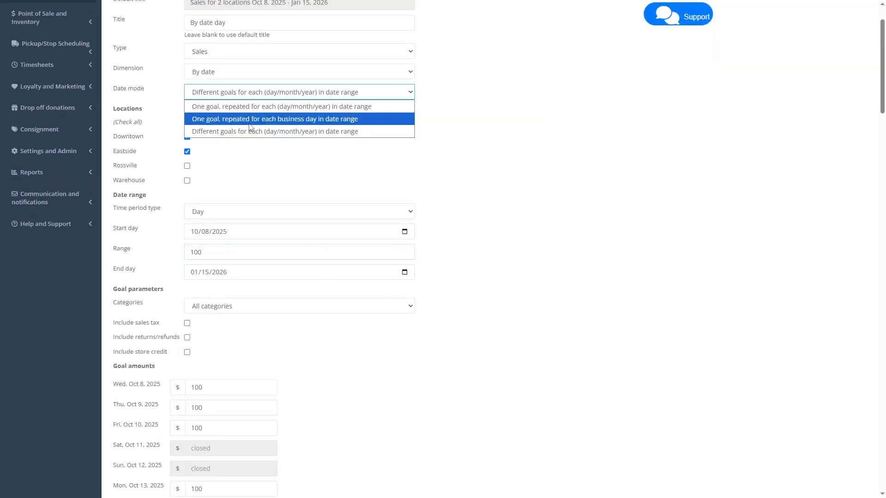
pyautogui.click(245, 120)
pyautogui.click(245, 272)
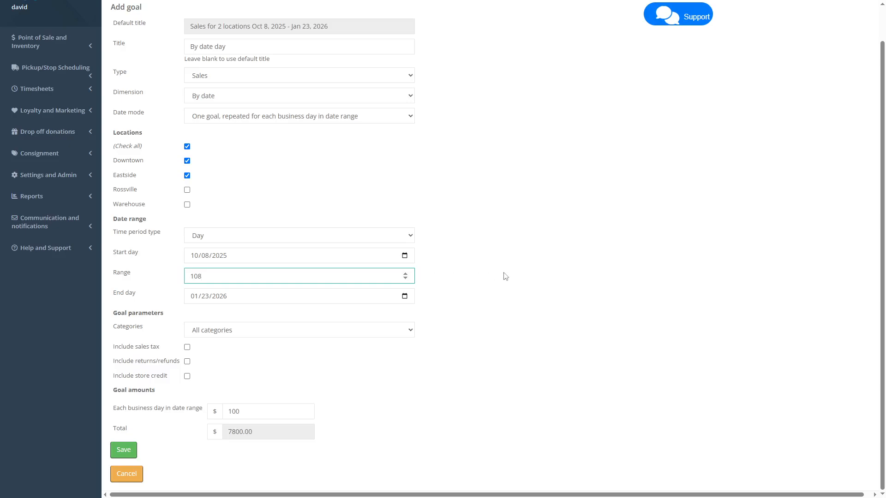
pyautogui.click(527, 286)
# Set the goal's date range to 14 days, starting on 10/06/2025 and ending on 10/19/2025
pyautogui.doubleClick(237, 276)
pyautogui.write('14')
pyautogui.click(405, 256)
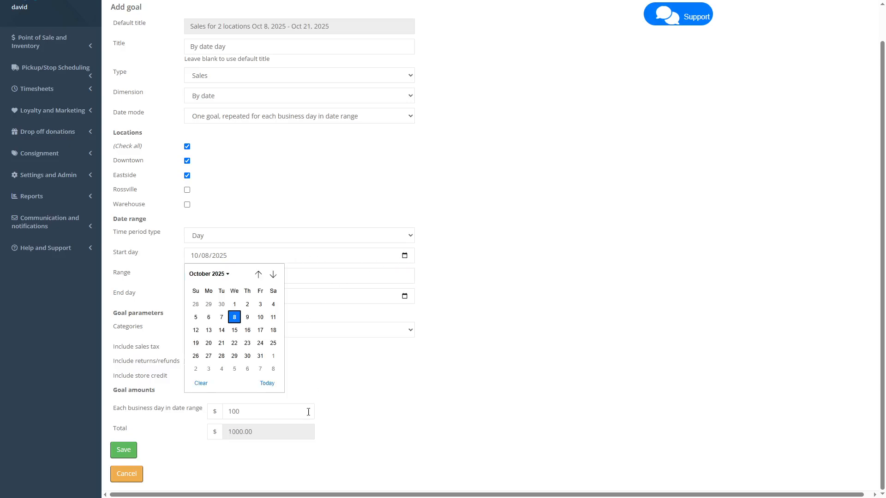
pyautogui.click(208, 317)
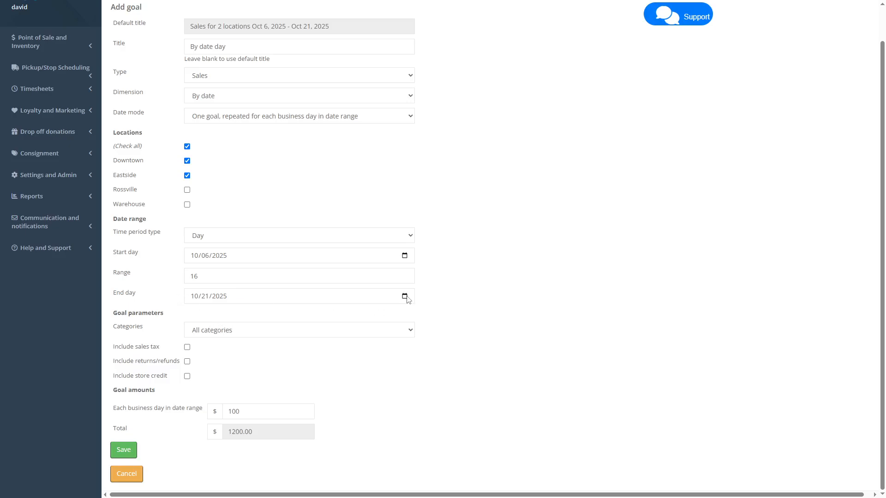
pyautogui.click(406, 297)
pyautogui.click(209, 384)
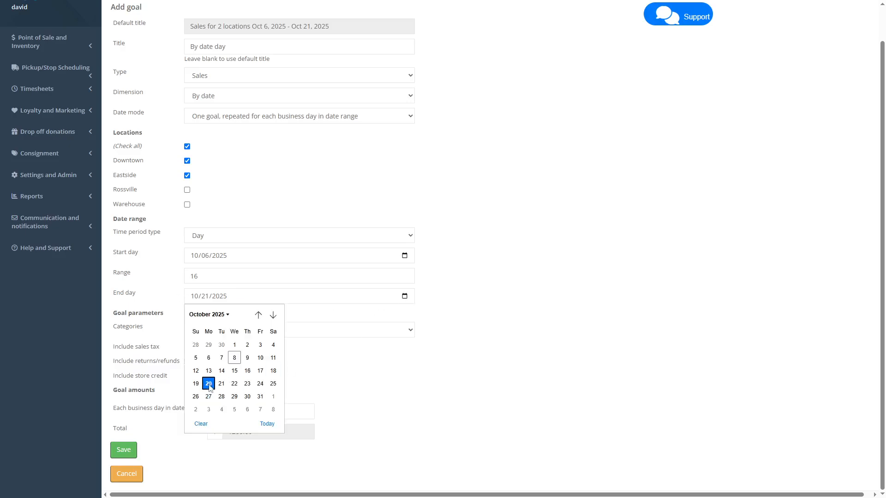
pyautogui.click(405, 296)
pyautogui.click(195, 383)
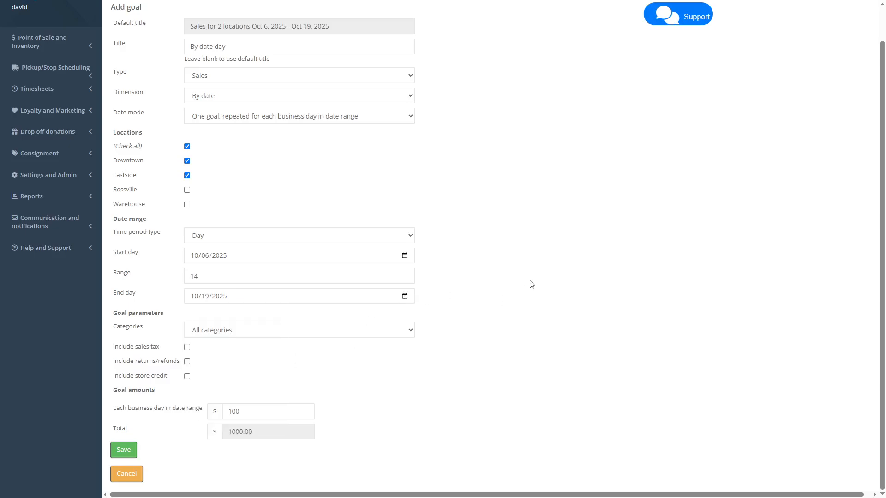
# Set the amount for each business day to 3000, include the Rossville location and save the goal
pyautogui.doubleClick(250, 413)
pyautogui.write('3000')
pyautogui.click(422, 342)
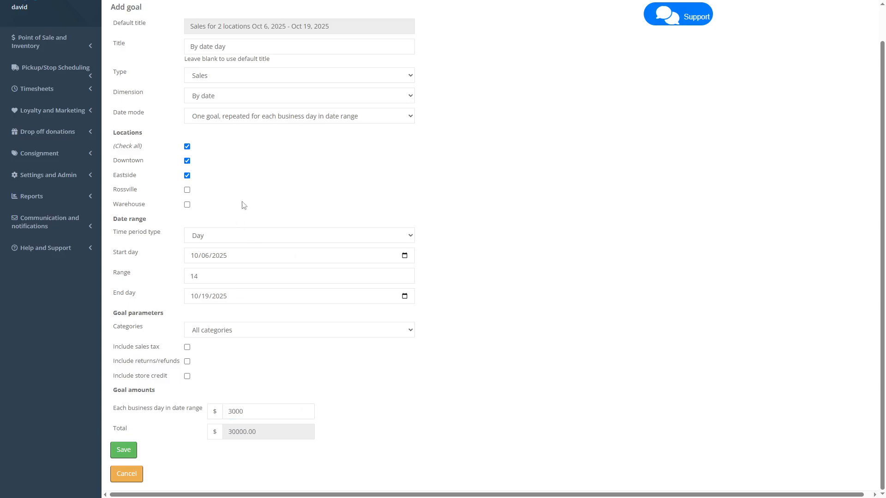
pyautogui.click(187, 190)
pyautogui.click(121, 451)
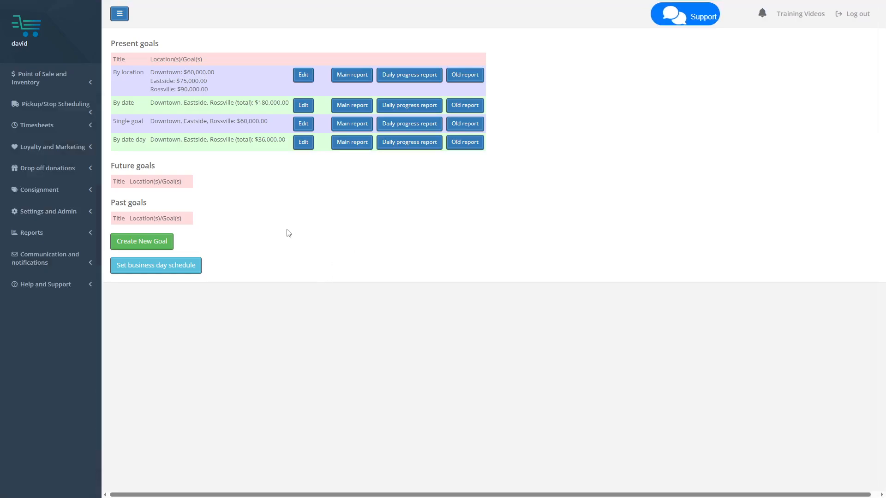
# Generate the main report for the "By date day" goal and examine its business day and goal reached columns
pyautogui.click(342, 148)
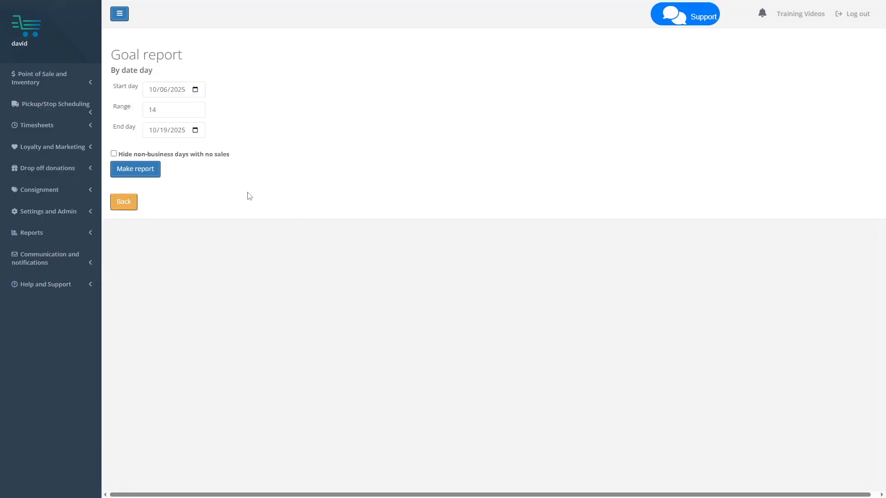
pyautogui.click(137, 173)
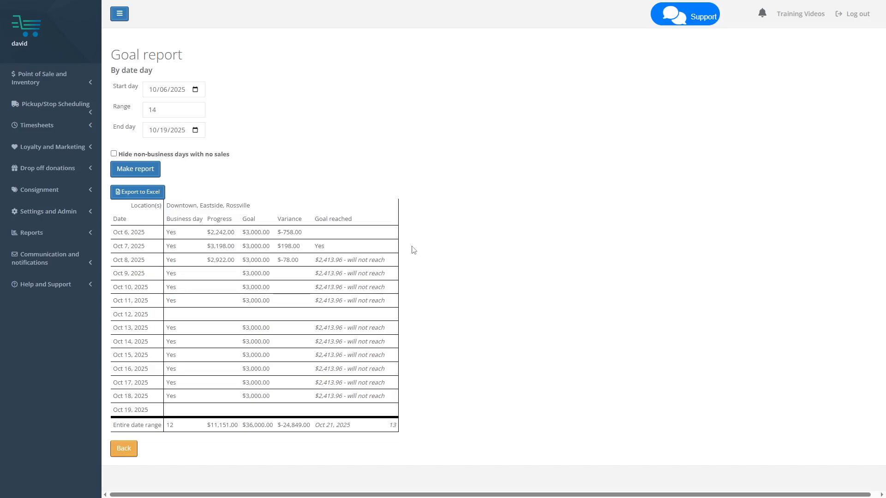
pyautogui.moveTo(170, 219); pyautogui.dragTo(190, 220)
pyautogui.moveTo(323, 219)
pyautogui.mouseDown()
pyautogui.moveTo(360, 230)
pyautogui.moveTo(323, 220)
pyautogui.mouseUp()
pyautogui.click(362, 223)
pyautogui.click(171, 239)
pyautogui.click(184, 269)
# Regenerate the report with non-business days without sales hidden, examine the goal reached projections, and return to the goals list
pyautogui.click(140, 155)
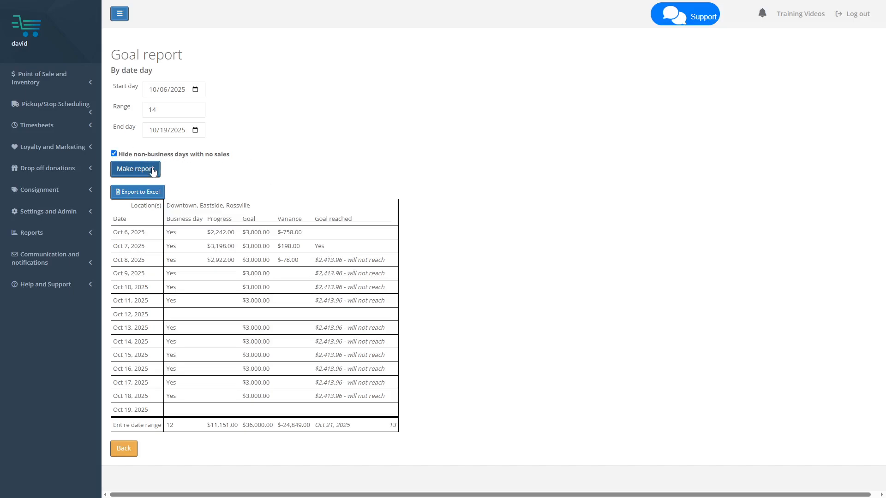
pyautogui.click(153, 170)
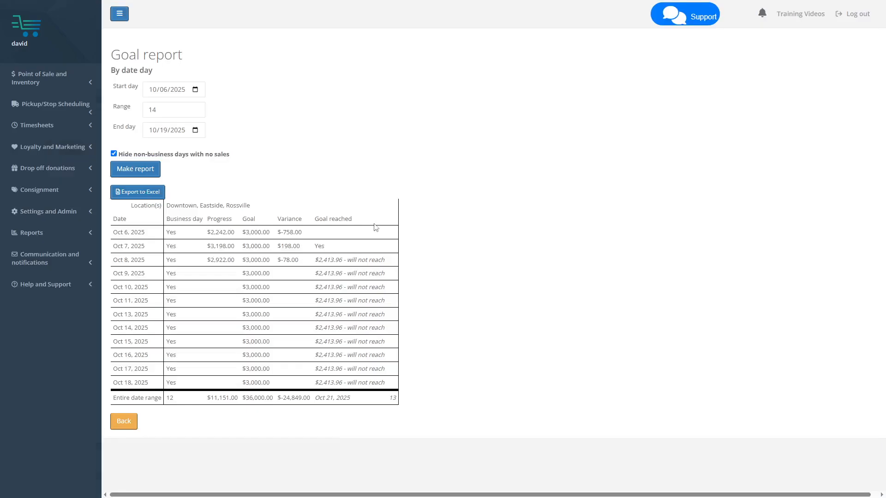
pyautogui.tripleClick(336, 261)
pyautogui.moveTo(318, 277); pyautogui.dragTo(331, 316)
pyautogui.moveTo(345, 316); pyautogui.dragTo(347, 316)
pyautogui.click(124, 421)
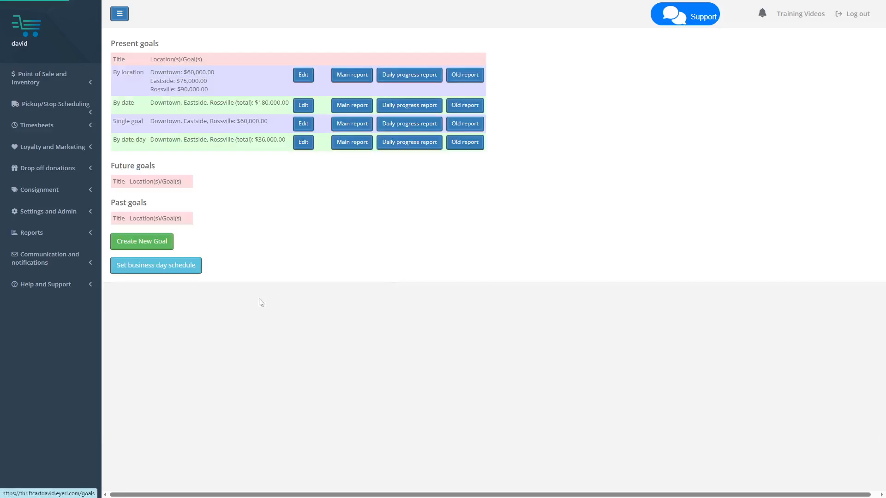
# Start a new goal with the dimension By location and date and title it "By location and date"
pyautogui.click(153, 246)
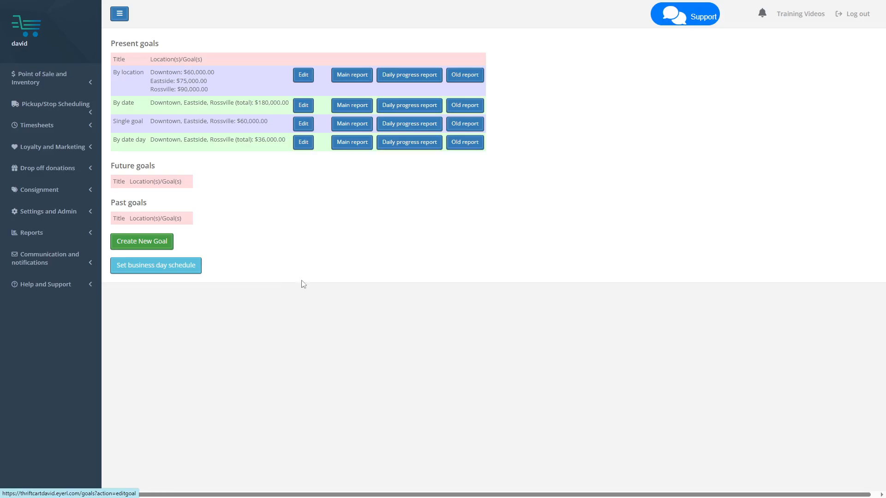
pyautogui.click(220, 135)
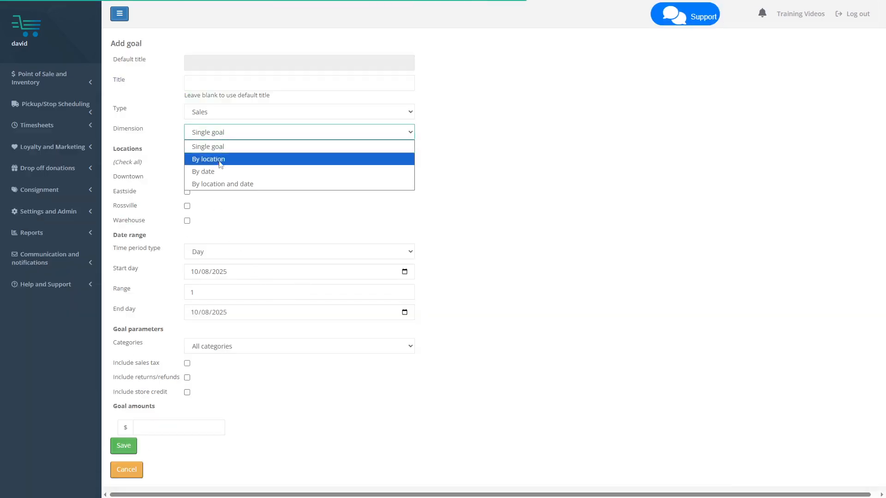
pyautogui.click(220, 185)
pyautogui.click(224, 86)
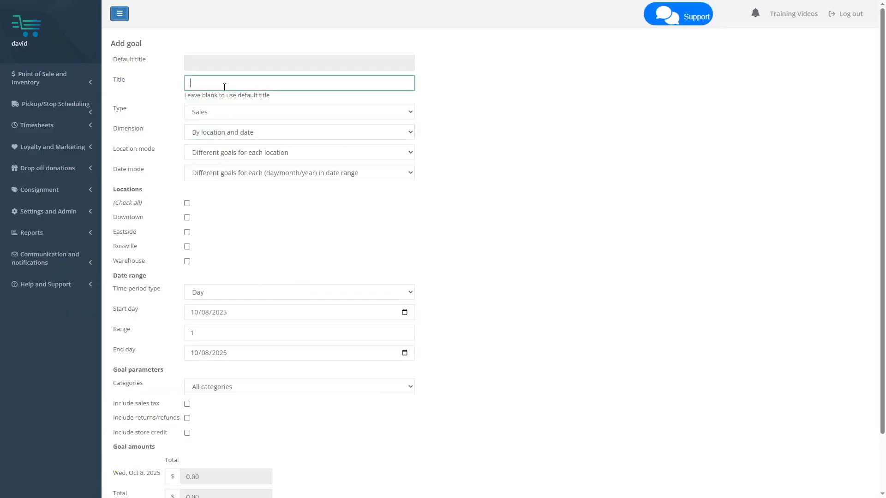
pyautogui.write('By location and date')
# Include the Downtown, Eastside and Rossville locations in the goal, leaving out Warehouse
pyautogui.click(508, 171)
pyautogui.click(187, 204)
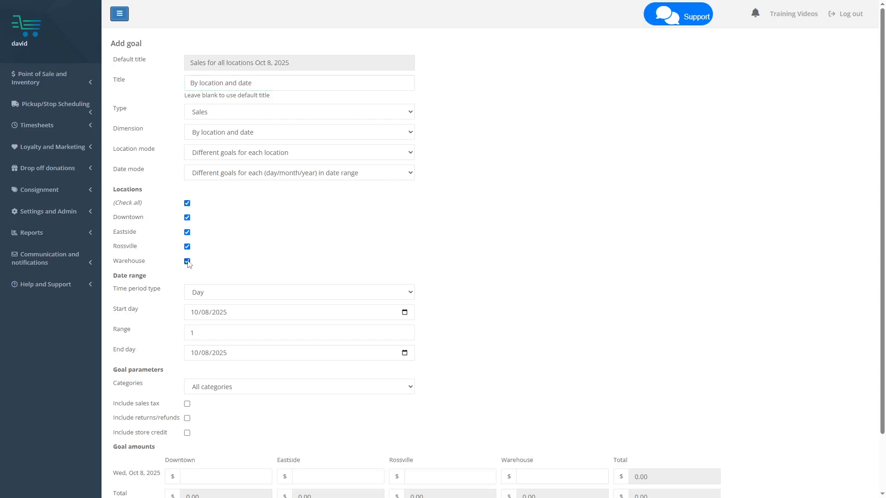
pyautogui.click(187, 262)
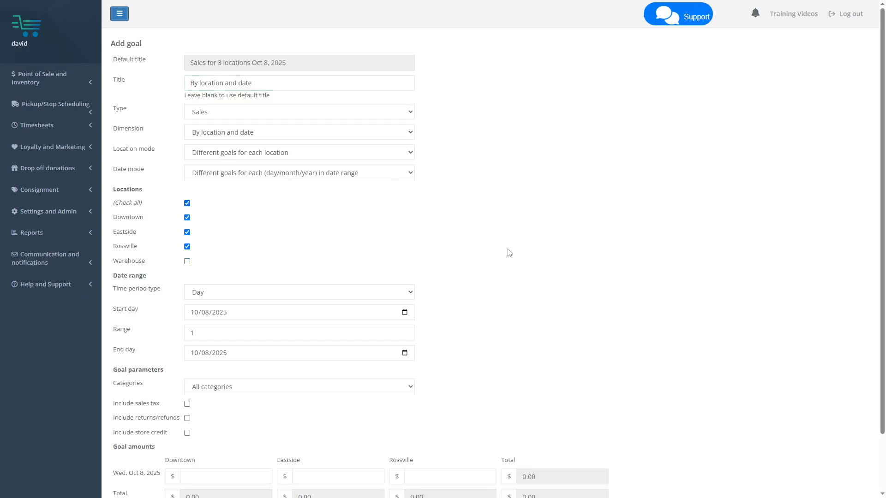
# Set the time period type to Month, with Sep 2025 as the start month and a range of 2 months
pyautogui.scroll(-2, 499, 253)
pyautogui.click(219, 229)
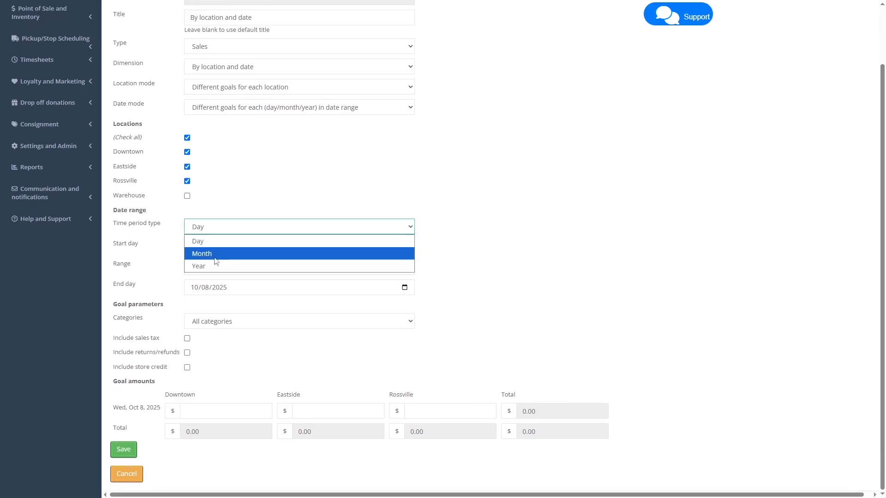
pyautogui.click(208, 252)
pyautogui.click(208, 247)
pyautogui.click(211, 365)
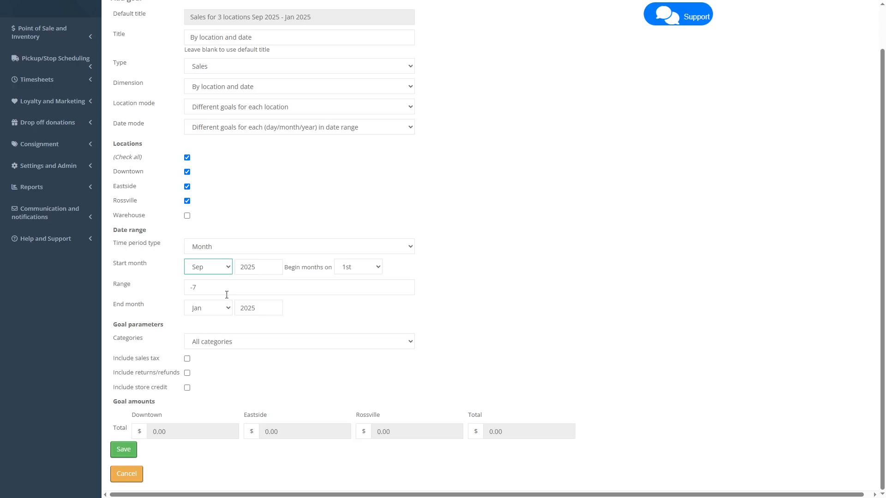
pyautogui.click(405, 285)
pyautogui.click(406, 285)
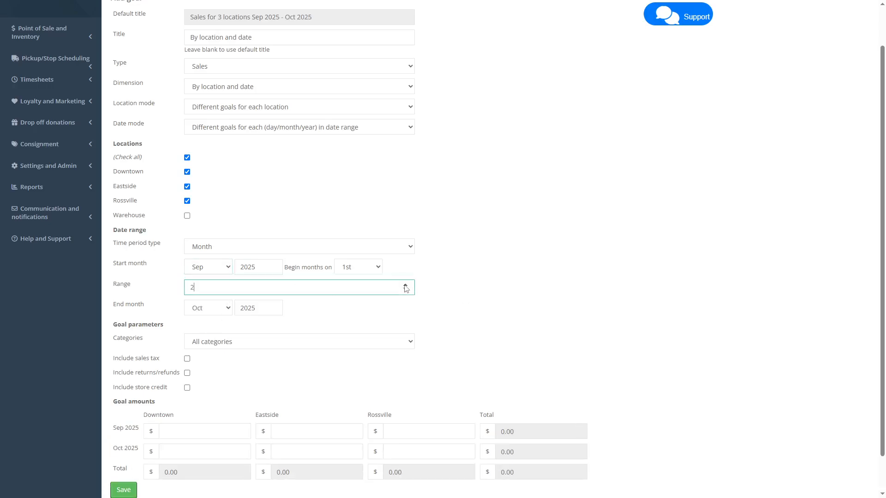
# Set the goal's range to 3 months and look over the monthly amount grid for each location
pyautogui.click(405, 285)
pyautogui.click(502, 277)
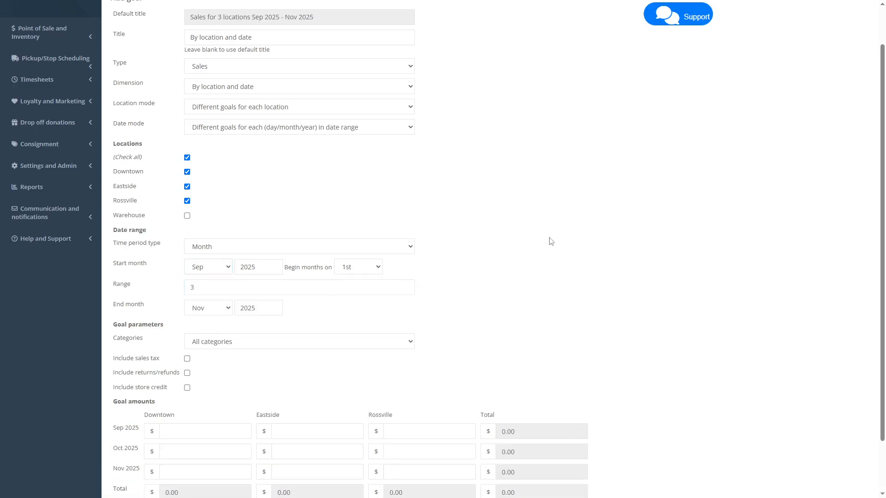
pyautogui.scroll(-2, 579, 268)
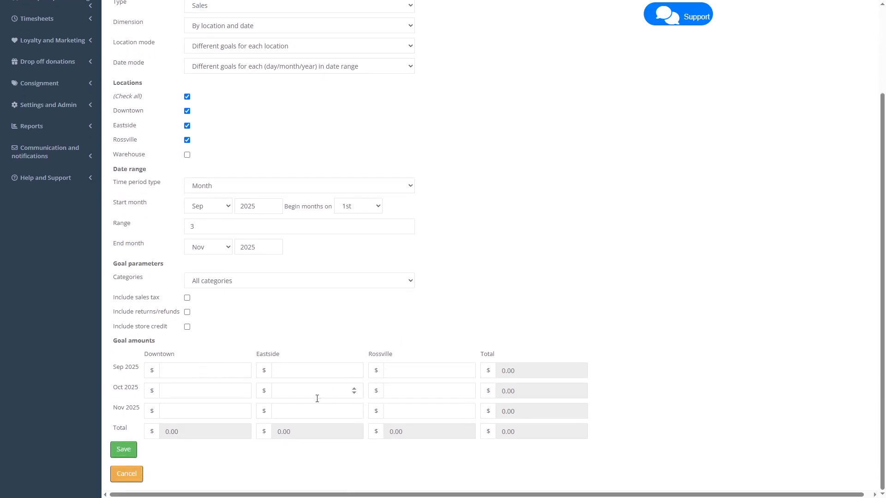
pyautogui.click(213, 372)
pyautogui.click(525, 280)
pyautogui.scroll(3, 558, 262)
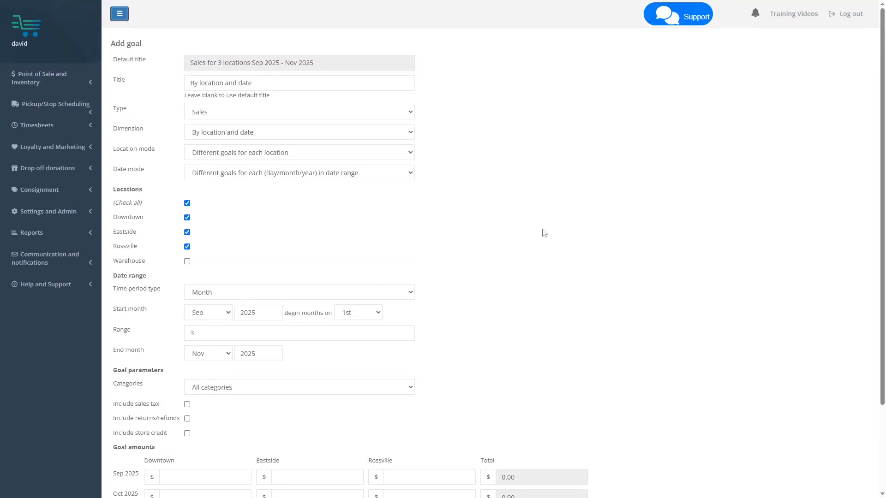
# Set the location mode to one goal repeated for each location and the date mode to one goal repeated for each period
pyautogui.click(215, 155)
pyautogui.click(267, 222)
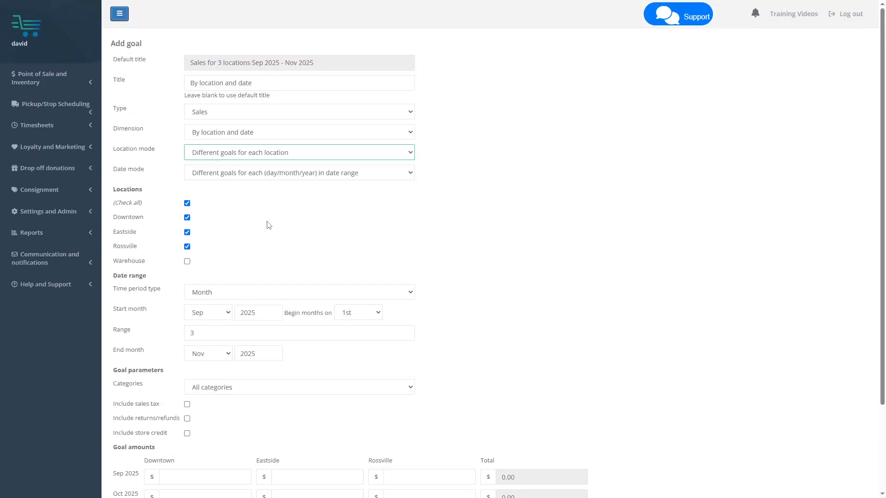
pyautogui.click(197, 153)
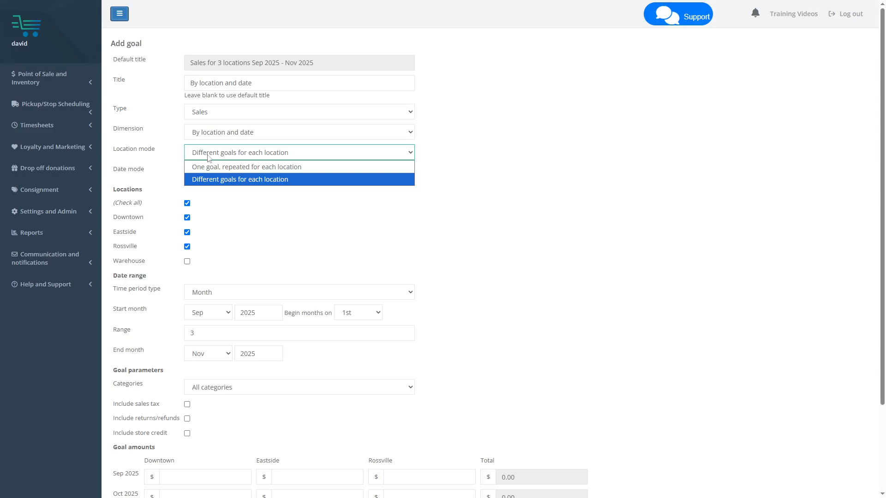
pyautogui.click(218, 167)
pyautogui.click(236, 175)
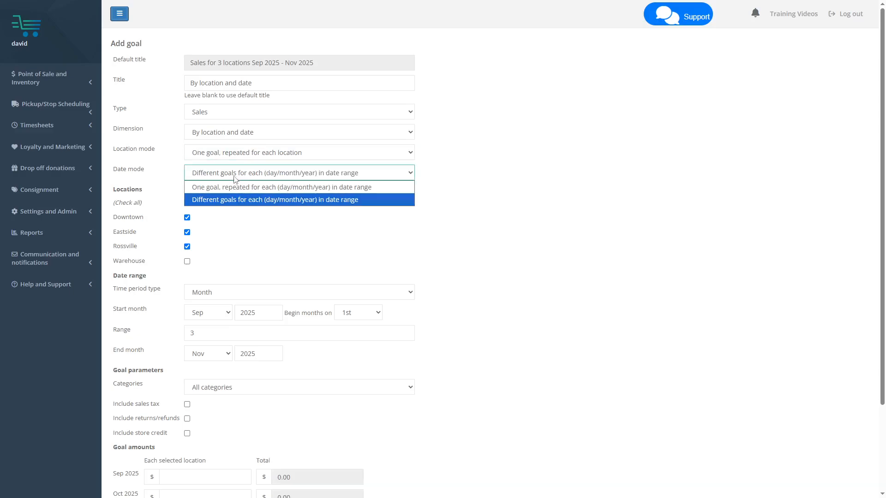
pyautogui.click(227, 187)
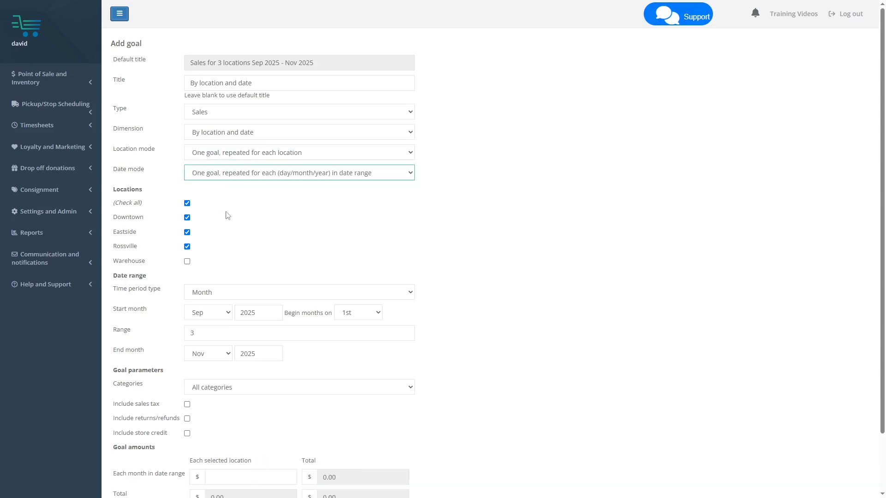
# Enter a goal amount of 100 for each selected location and each month in the date range
pyautogui.scroll(-2, 251, 401)
pyautogui.click(234, 408)
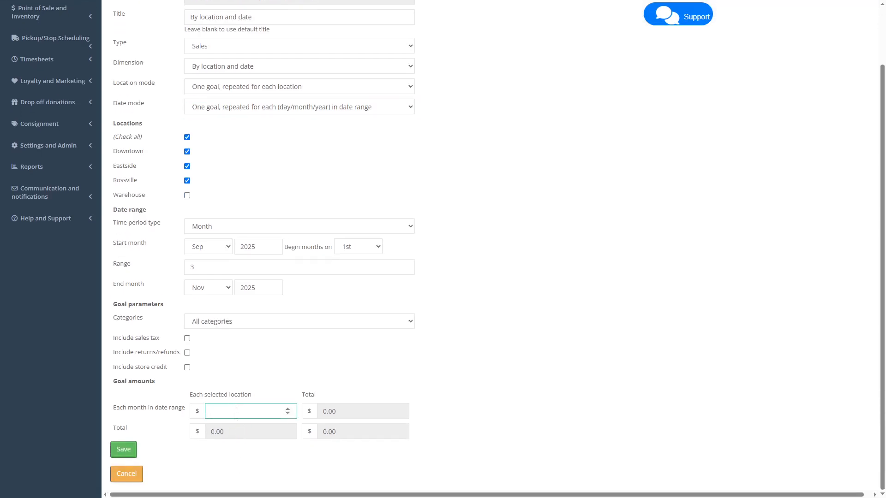
pyautogui.write('100')
pyautogui.click(255, 109)
pyautogui.click(253, 122)
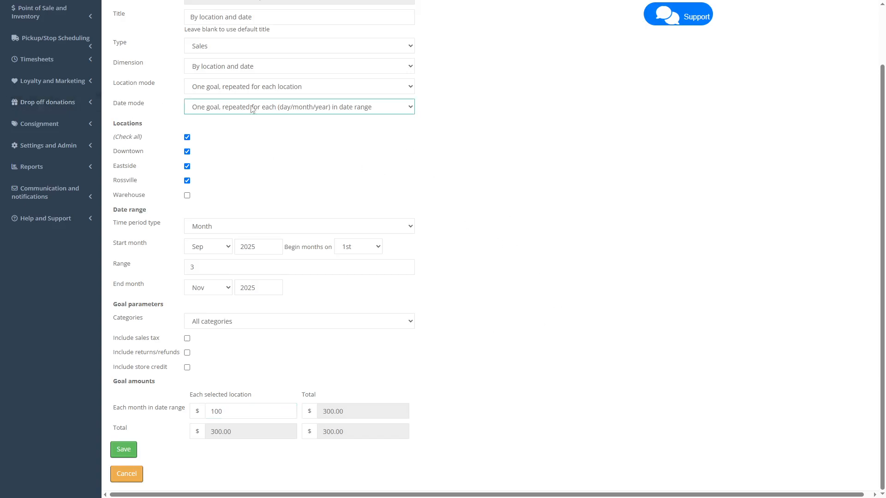
# Use different goals for each location, with monthly amounts of 20000 for Downtown, 25000 for Eastside and 30000 for Rossville
pyautogui.click(257, 88)
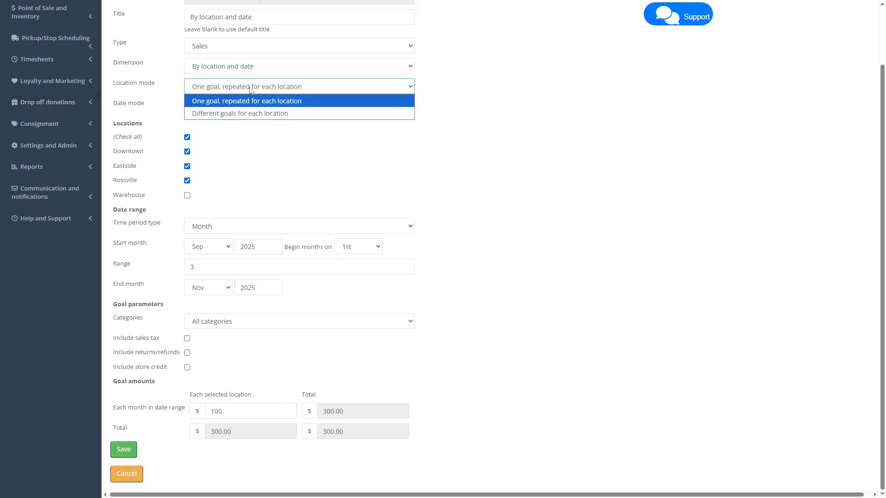
pyautogui.click(234, 114)
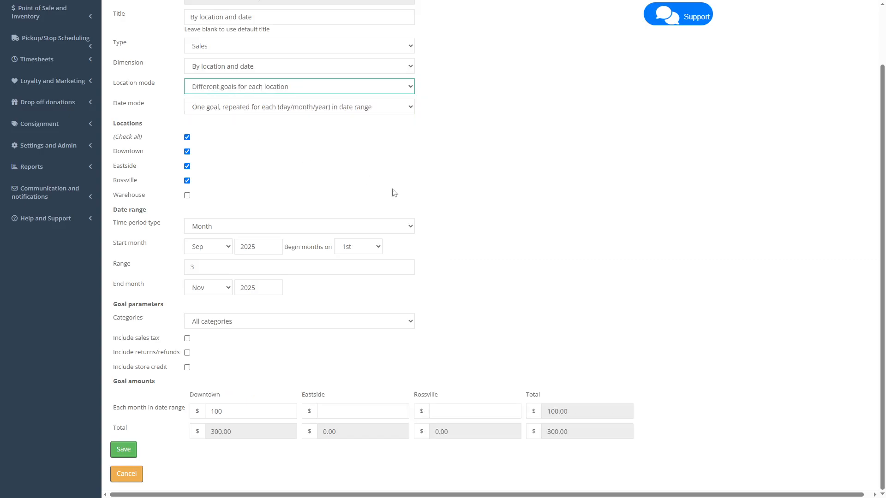
pyautogui.click(250, 408)
pyautogui.doubleClick(248, 409)
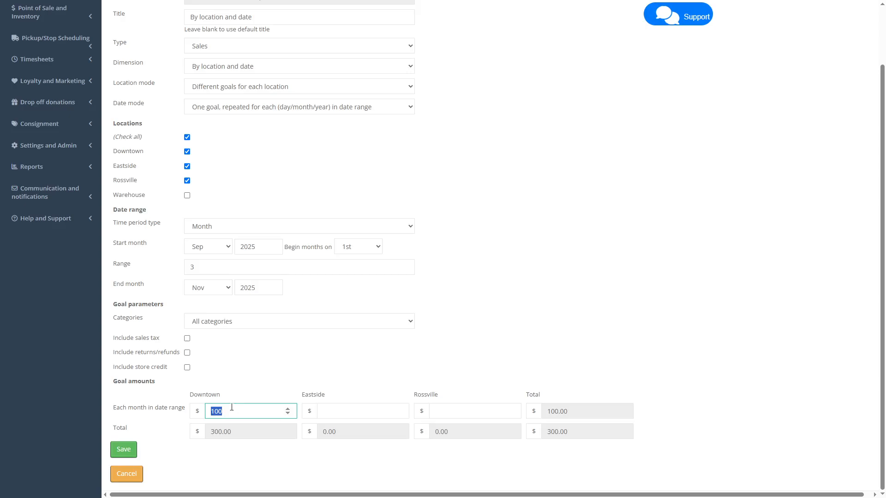
pyautogui.write('20000')
pyautogui.press('Tab')
pyautogui.write('25')
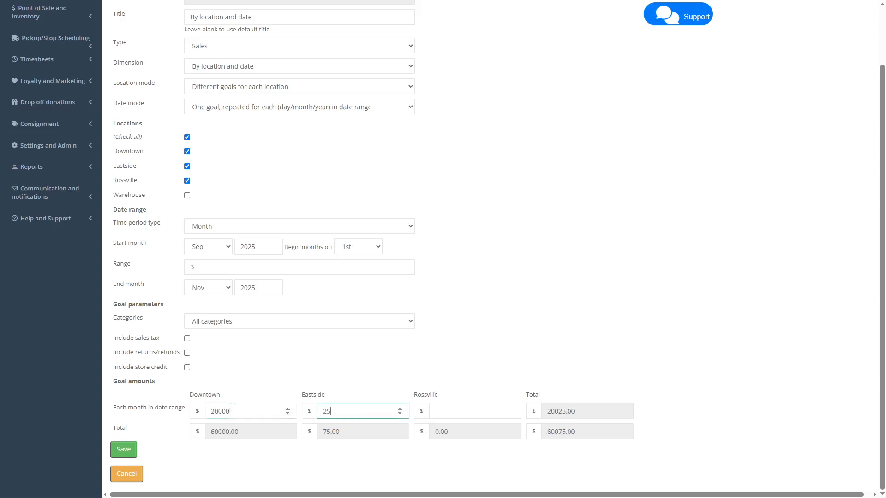
pyautogui.write('000')
pyautogui.press('Tab')
pyautogui.write('3000')
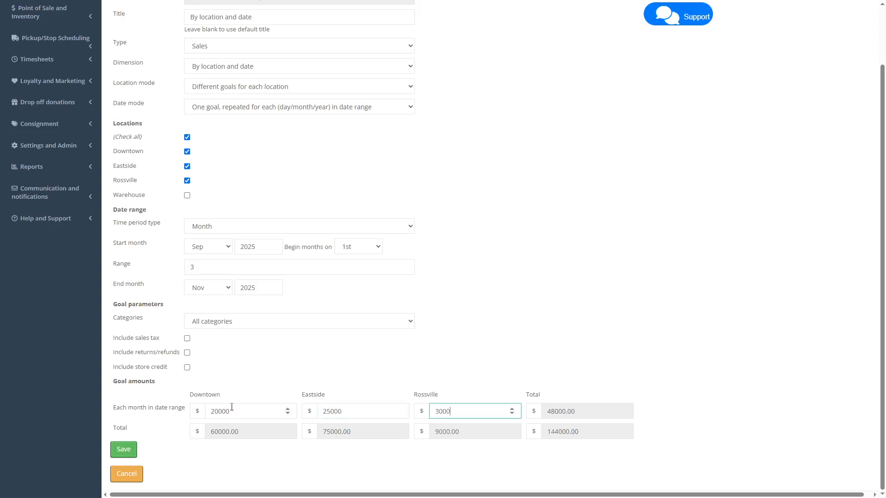
pyautogui.write('0')
# Include returns/refunds in the goal and save it
pyautogui.click(600, 330)
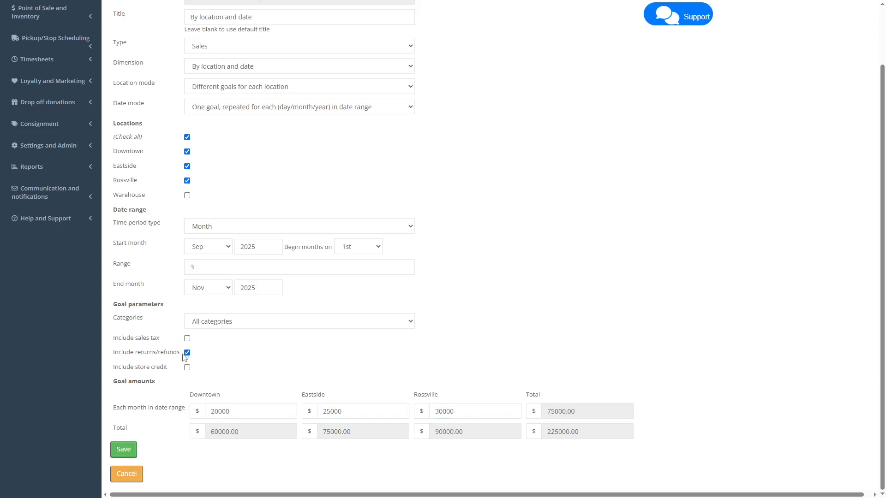
pyautogui.click(123, 449)
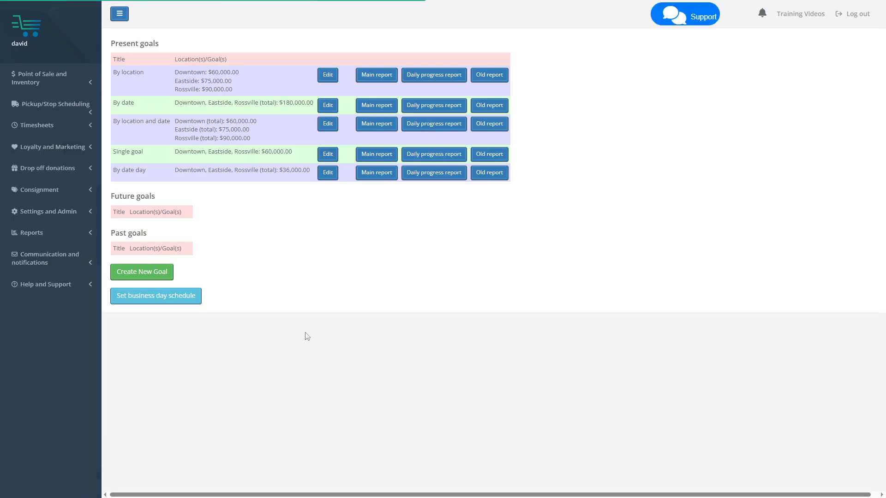
# Generate the main report for the By location and date goal and examine each location's monthly goals and the combined figures
pyautogui.click(370, 132)
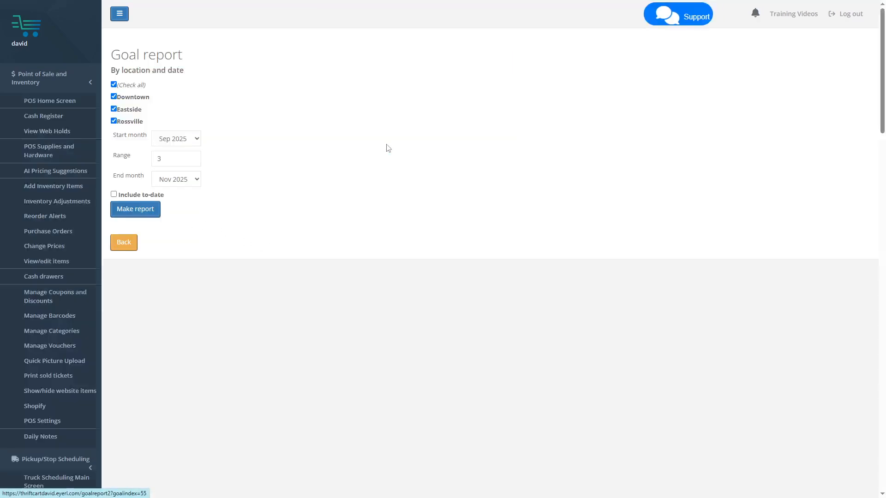
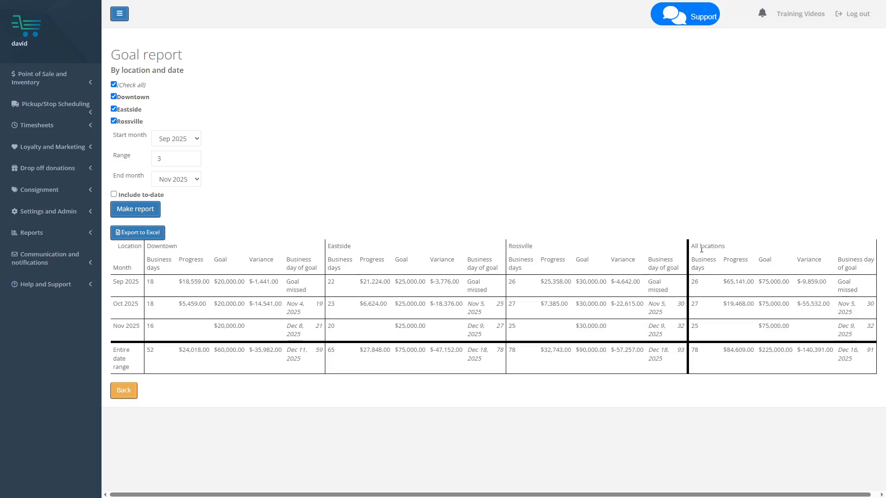
pyautogui.moveTo(703, 247); pyautogui.dragTo(813, 360)
pyautogui.click(700, 350)
pyautogui.click(673, 374)
pyautogui.moveTo(219, 282); pyautogui.dragTo(247, 332)
pyautogui.click(247, 332)
pyautogui.moveTo(396, 283); pyautogui.dragTo(427, 328)
pyautogui.moveTo(576, 282); pyautogui.dragTo(608, 333)
pyautogui.click(611, 334)
# Regenerate the report without Rossville and with Oct 2025 as the end month, and return to the goals list
pyautogui.click(127, 122)
pyautogui.click(182, 179)
pyautogui.click(178, 205)
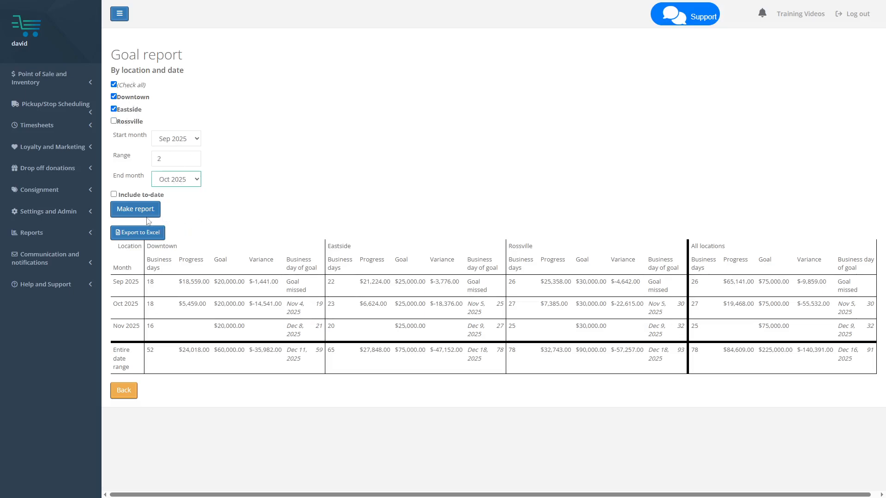
pyautogui.click(138, 210)
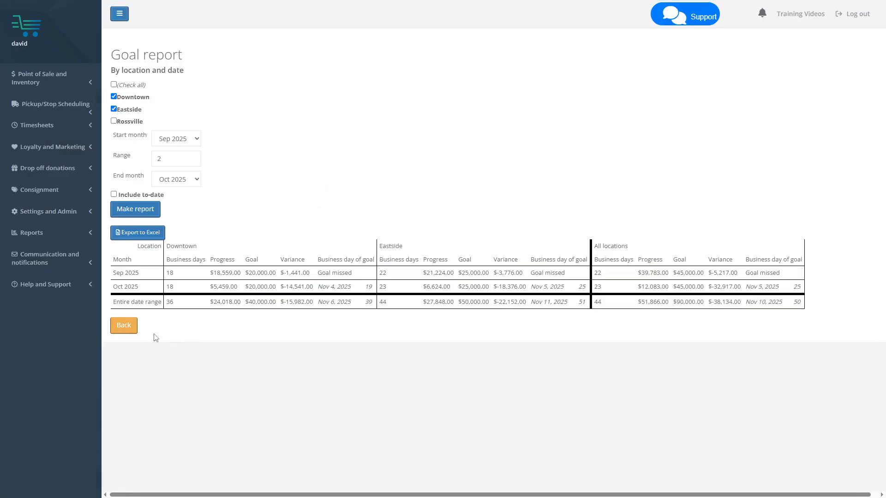
pyautogui.click(130, 331)
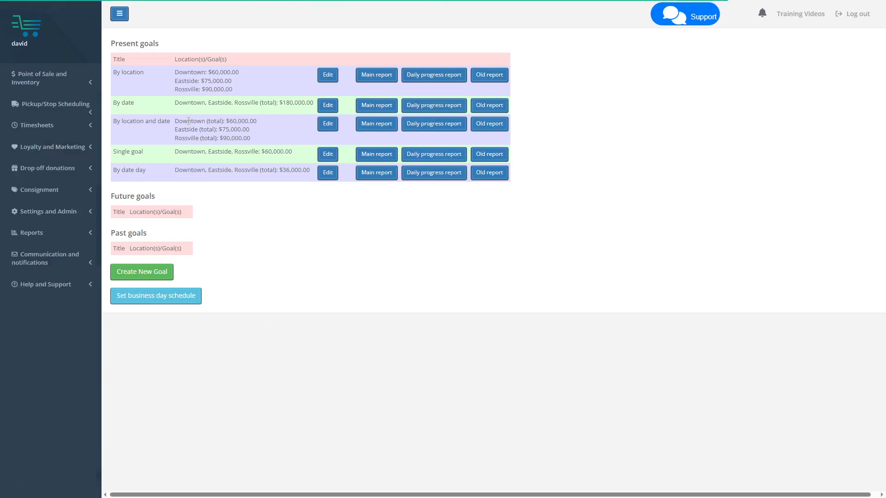
# Generate the daily progress report for the By location and date goal, examine its daily figures by location, and return to the goals list
pyautogui.click(435, 125)
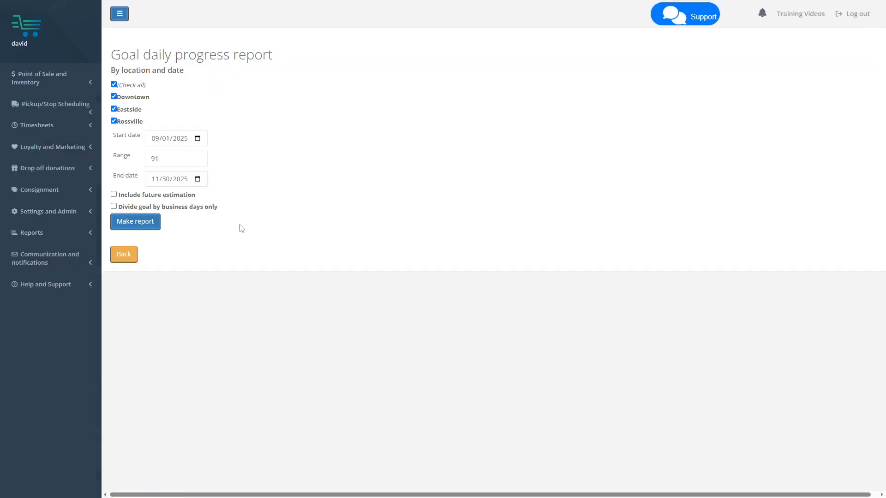
pyautogui.click(137, 230)
pyautogui.scroll(-5, 443, 182)
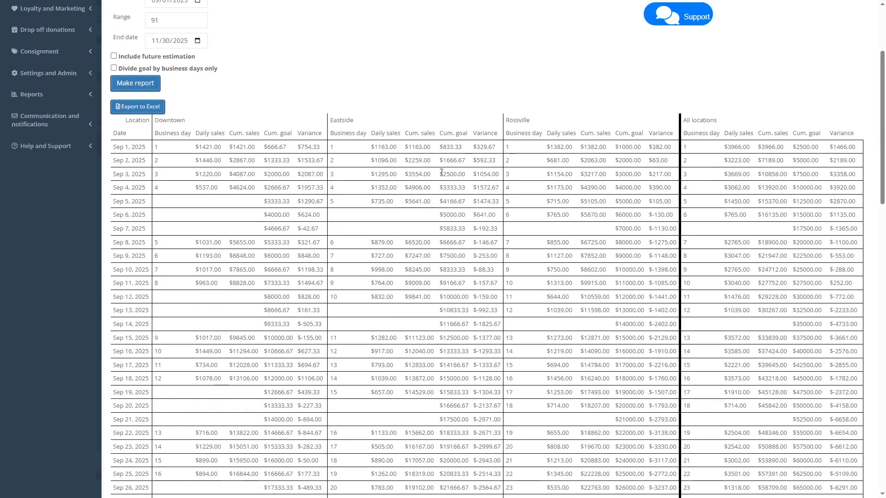
pyautogui.scroll(3, 342, 194)
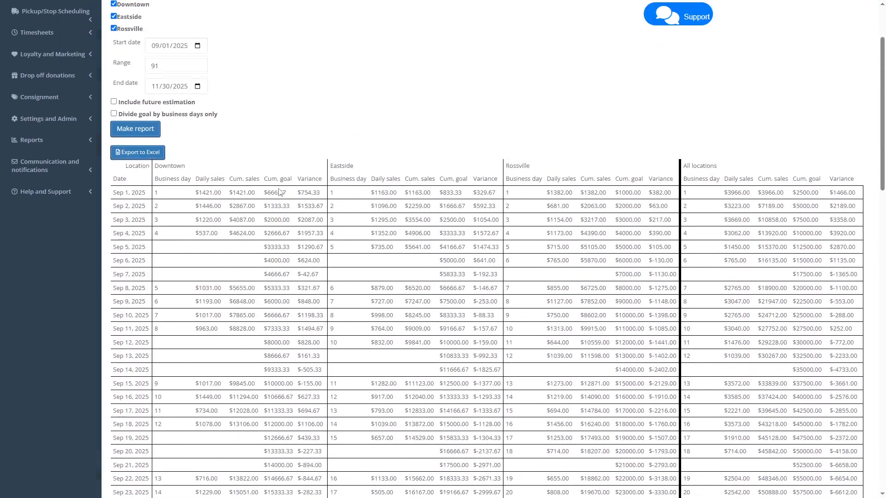
pyautogui.scroll(-2, 283, 180)
pyautogui.scroll(2, 283, 180)
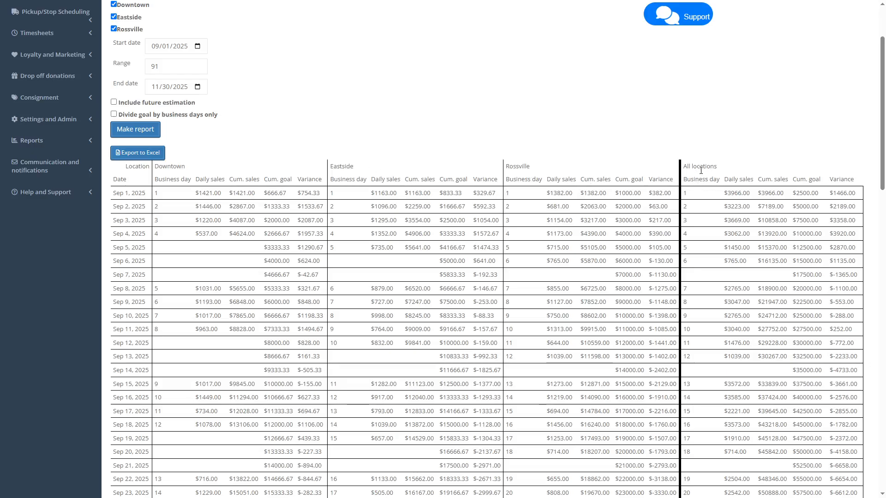
pyautogui.scroll(-20, 326, 356)
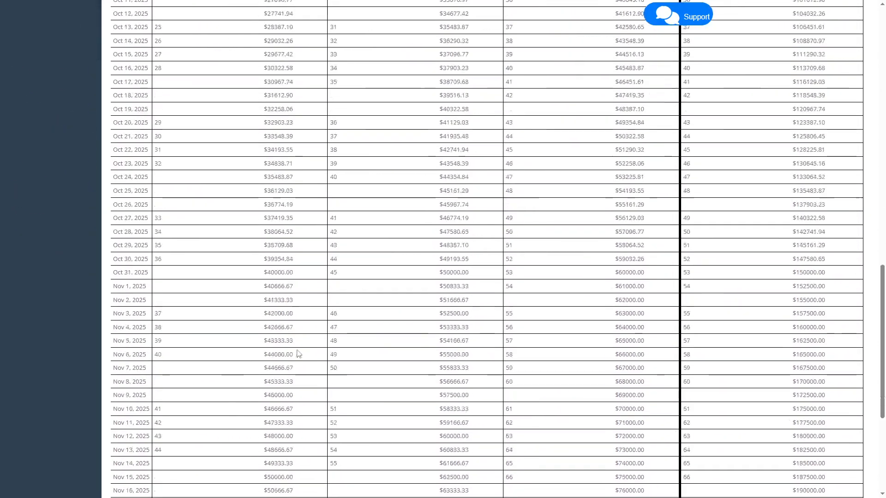
pyautogui.click(124, 474)
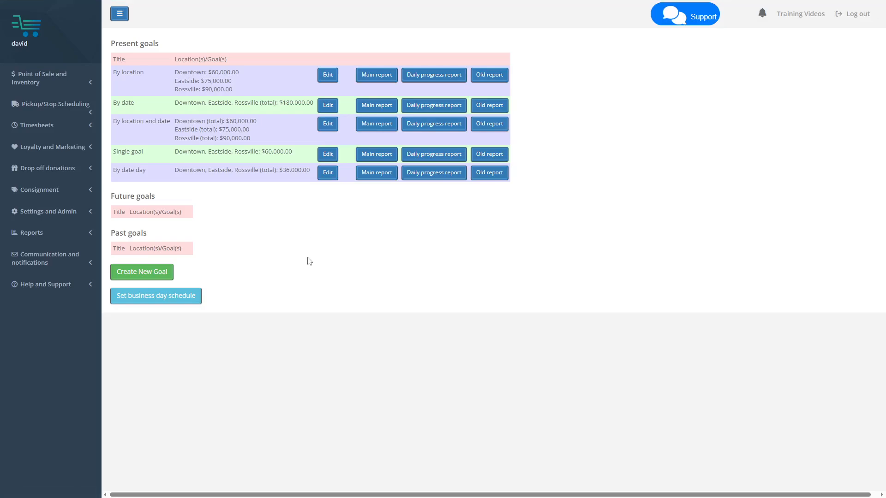
# Open the Goals custom report dashboard for editing
pyautogui.click(68, 234)
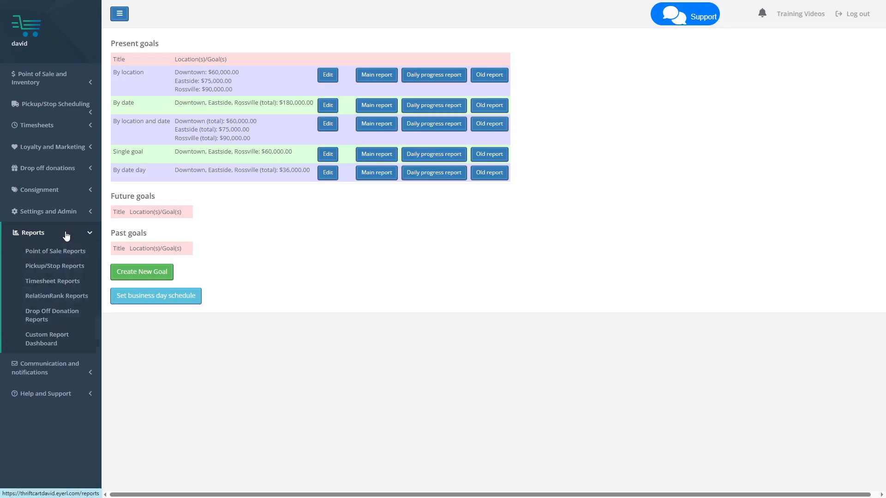
pyautogui.click(39, 342)
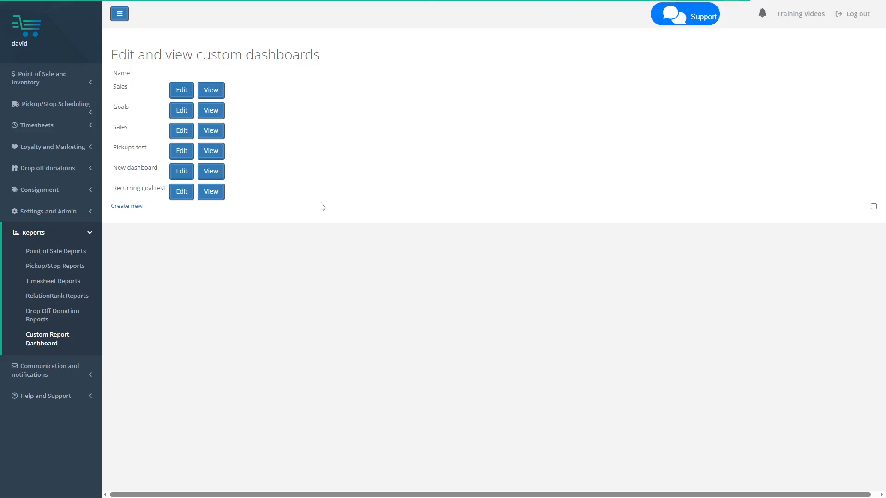
pyautogui.click(181, 110)
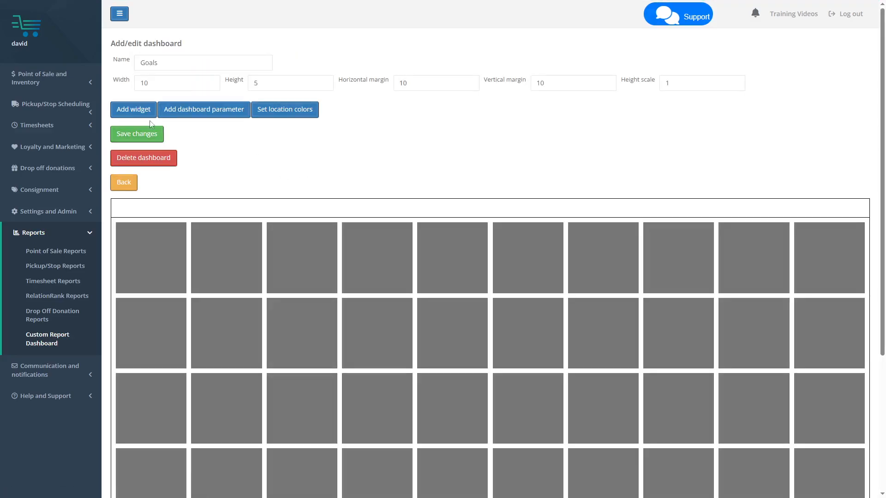
# Add a widget to the dashboard covering the first five columns and first three rows of the grid
pyautogui.click(136, 111)
pyautogui.scroll(-3, 395, 182)
pyautogui.scroll(1, 297, 180)
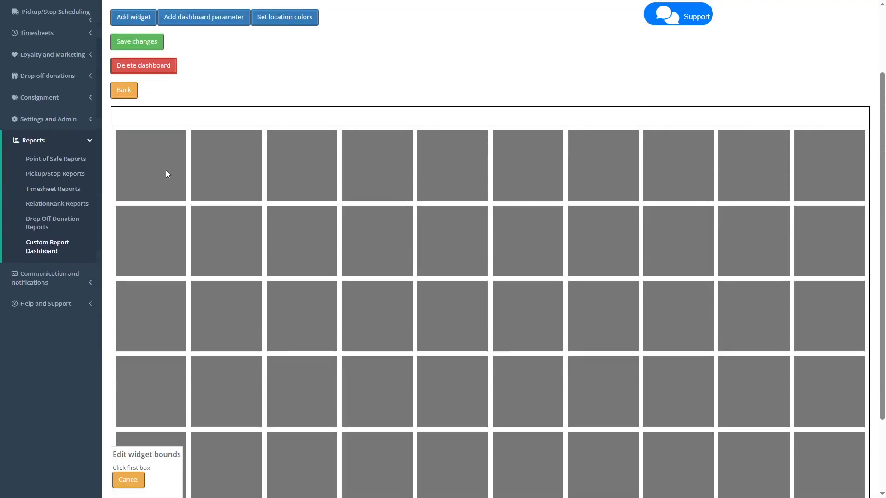
pyautogui.click(166, 172)
pyautogui.click(472, 301)
# Set the new widget's type to Progress on goal (set in goal page) and move the dialog clear of the preview
pyautogui.click(347, 61)
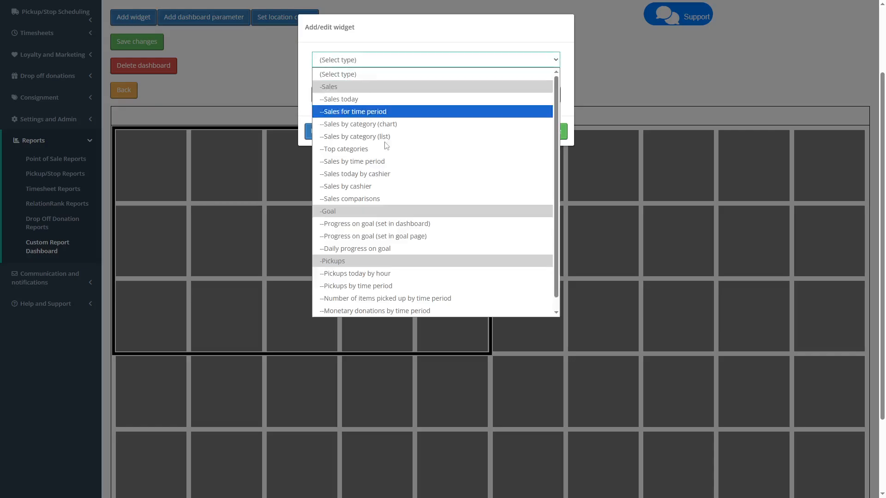
pyautogui.click(397, 236)
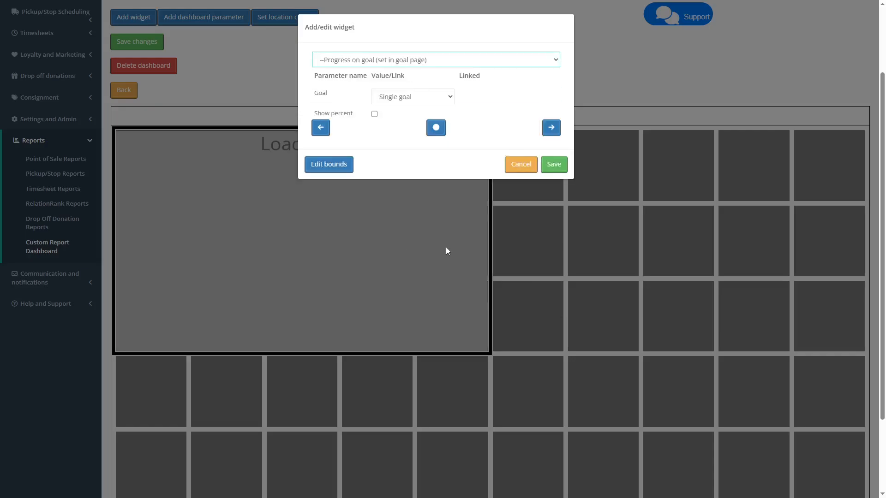
pyautogui.click(552, 127)
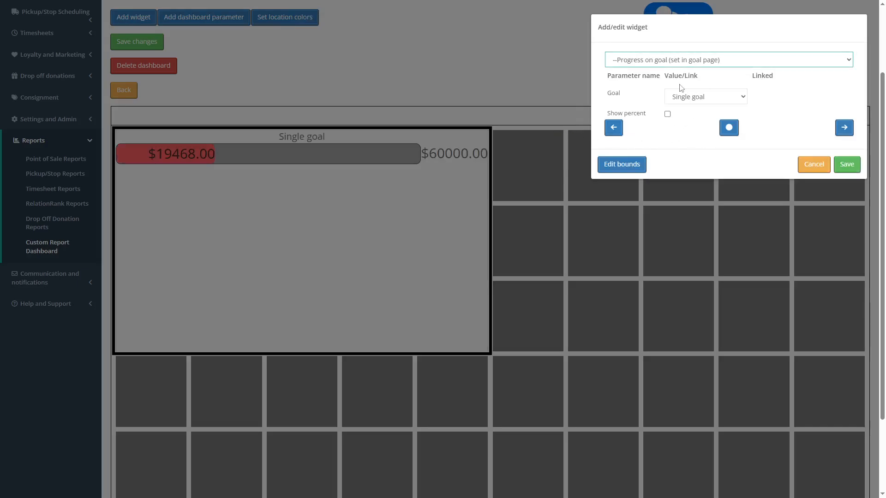
# Switch the widget's goal to By location and choose Eastside as its location
pyautogui.click(701, 103)
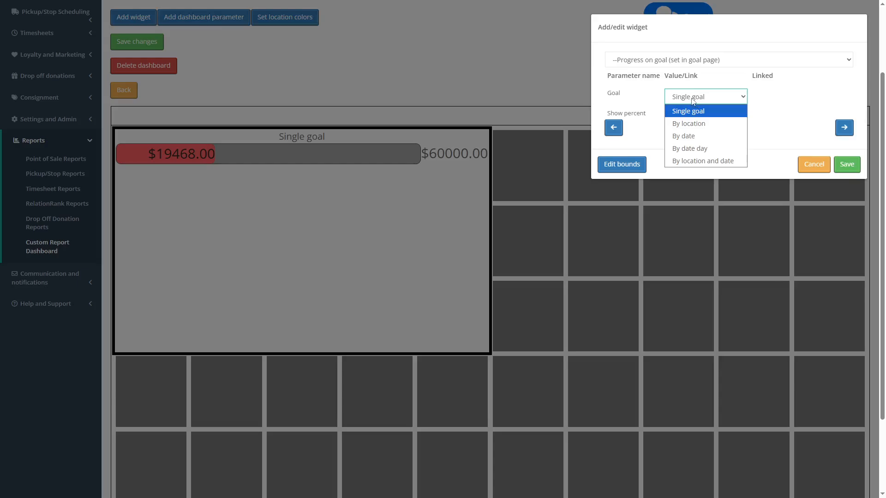
pyautogui.click(696, 99)
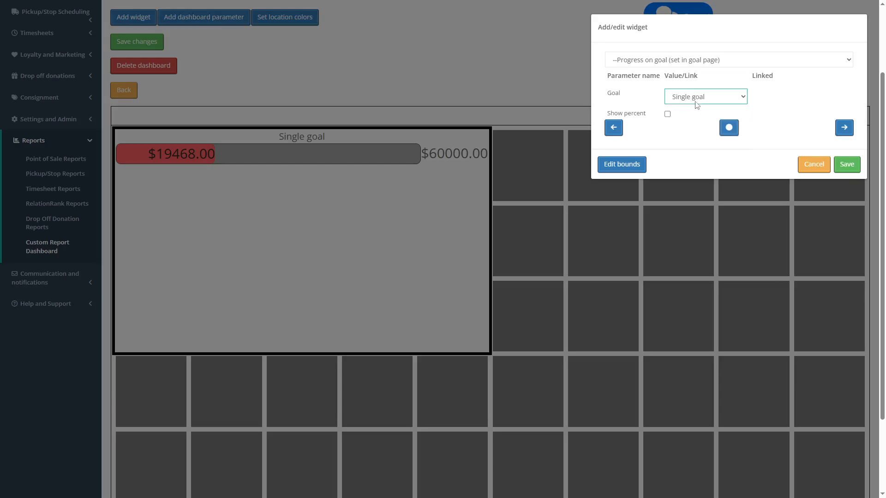
pyautogui.click(694, 100)
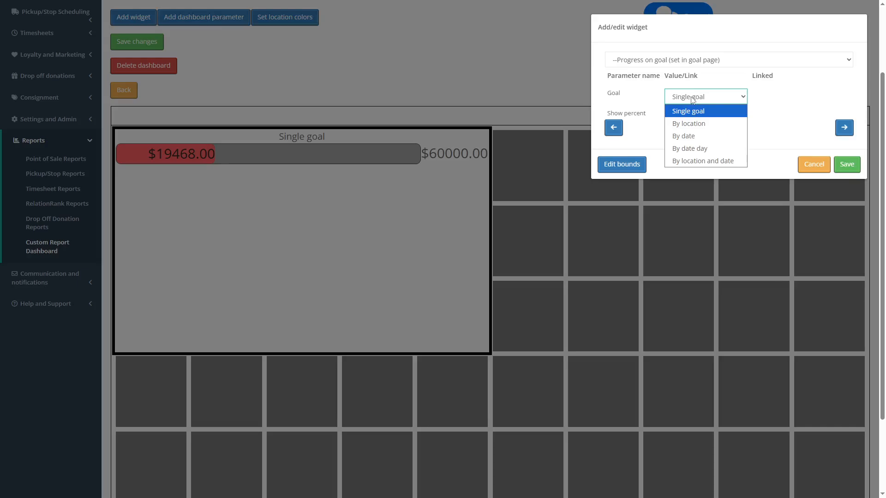
pyautogui.click(688, 125)
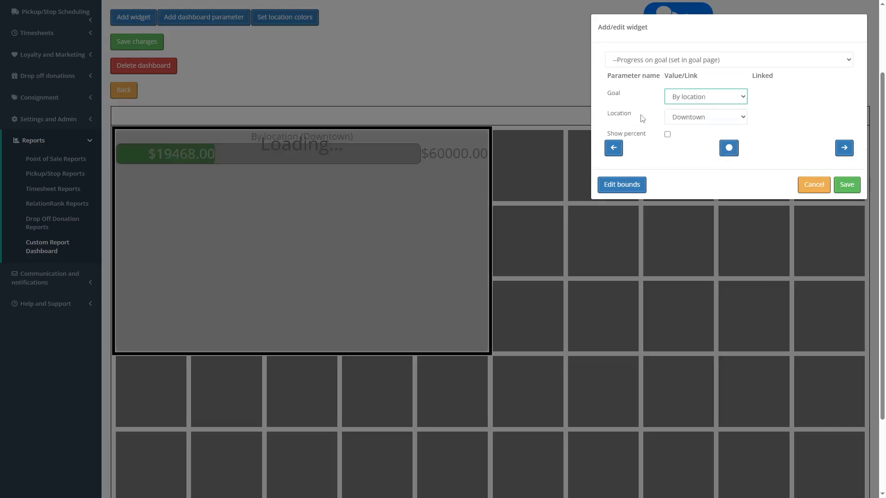
pyautogui.click(695, 121)
pyautogui.click(687, 144)
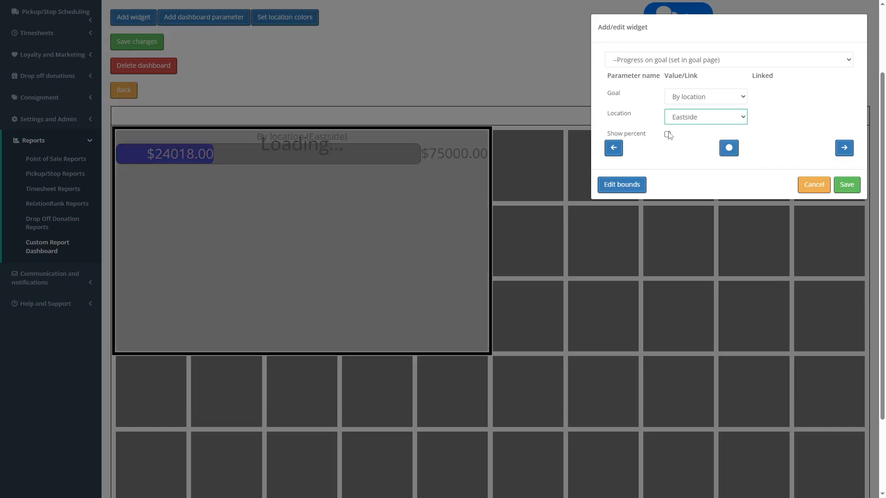
# Switch the widget's goal to By date and choose Oct 2025 as its date
pyautogui.click(693, 98)
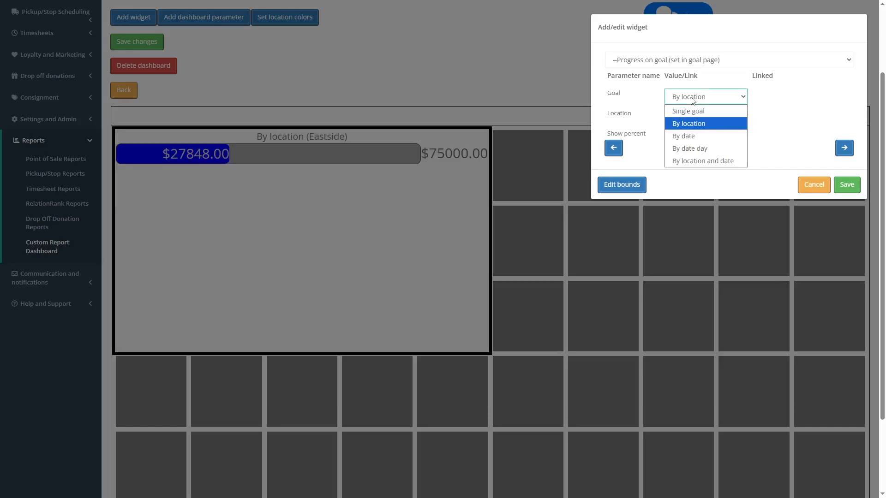
pyautogui.click(685, 141)
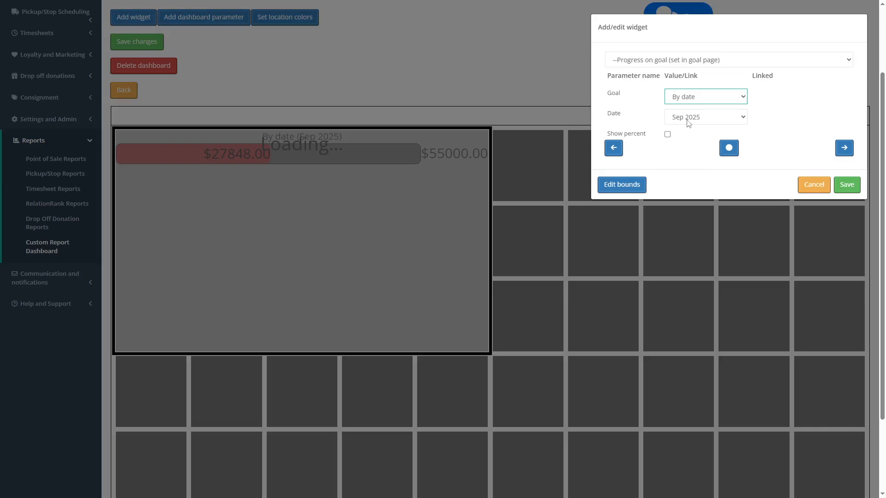
pyautogui.click(694, 119)
pyautogui.click(698, 143)
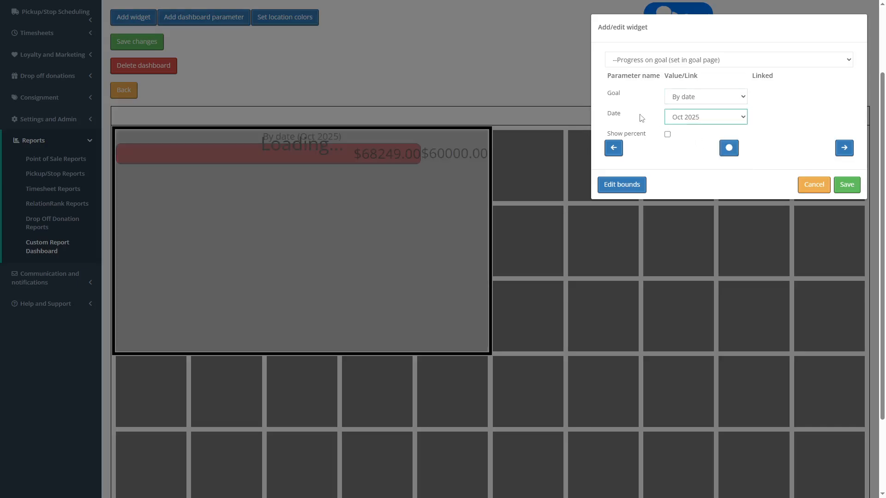
# Switch the widget's goal to By location and date, and review the available location and date choices
pyautogui.click(691, 99)
pyautogui.click(699, 160)
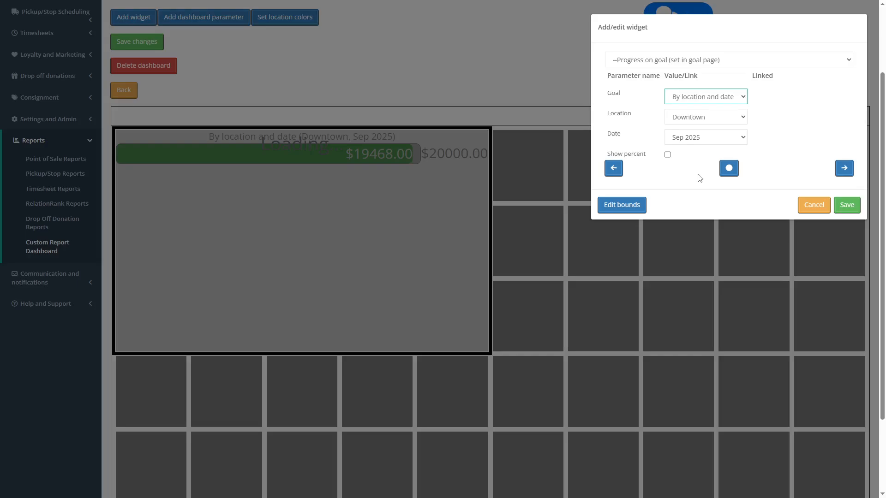
pyautogui.click(701, 118)
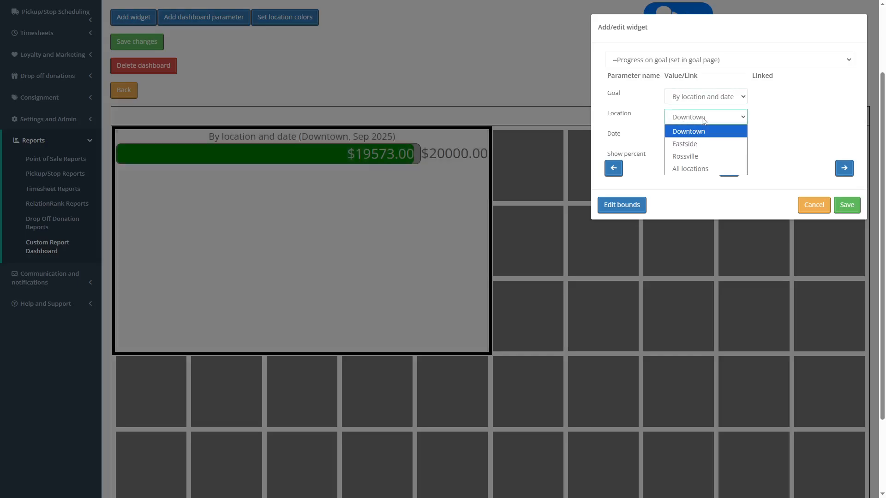
pyautogui.click(703, 119)
pyautogui.click(699, 138)
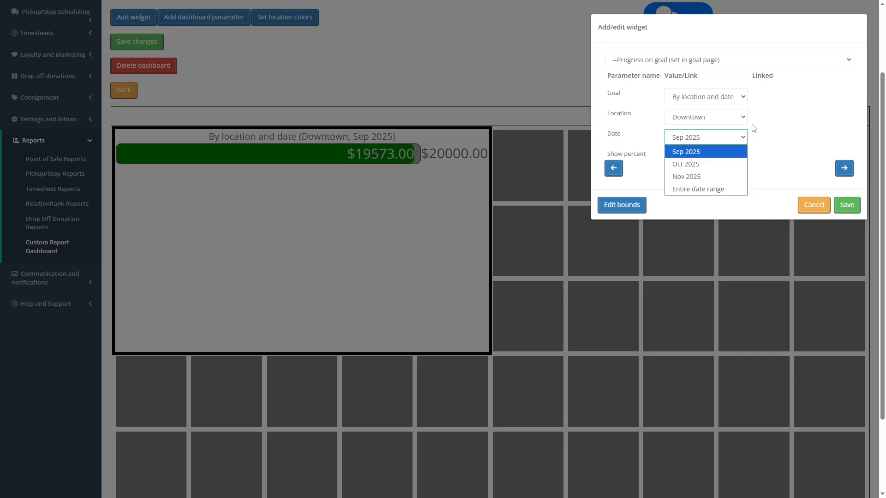
pyautogui.click(752, 127)
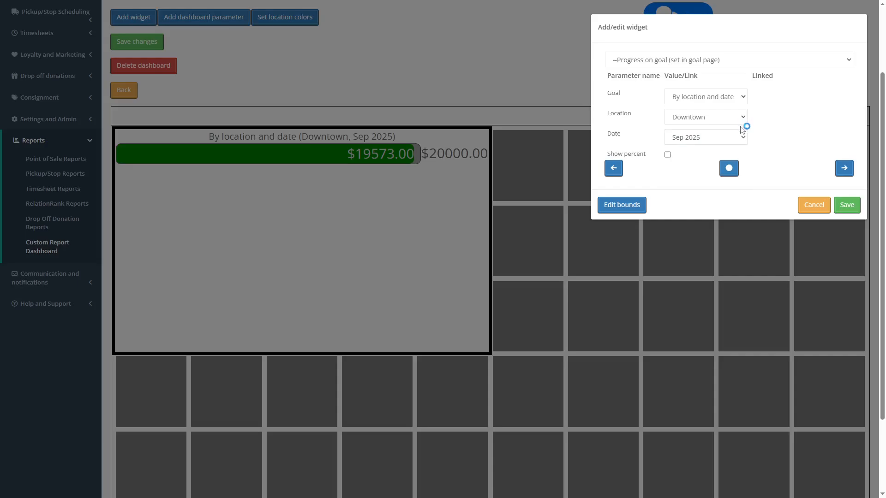
# Change the widget's type to Daily progress on goal and include the future estimation
pyautogui.click(654, 60)
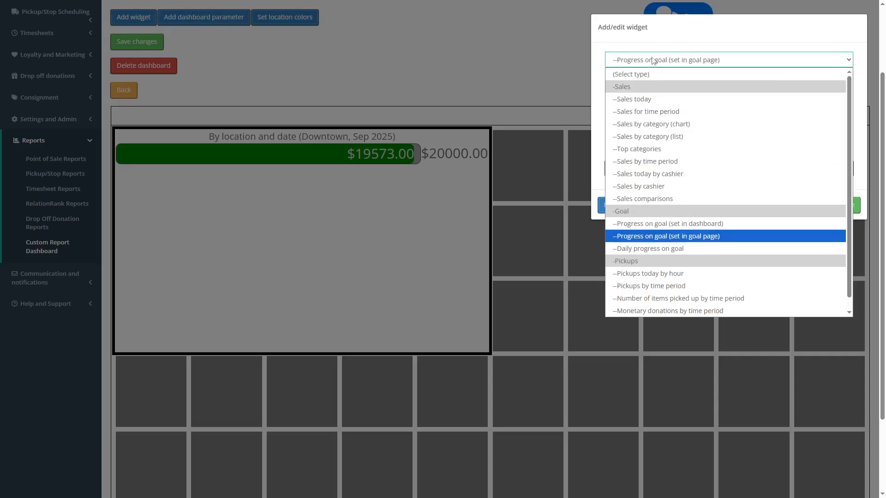
pyautogui.click(649, 249)
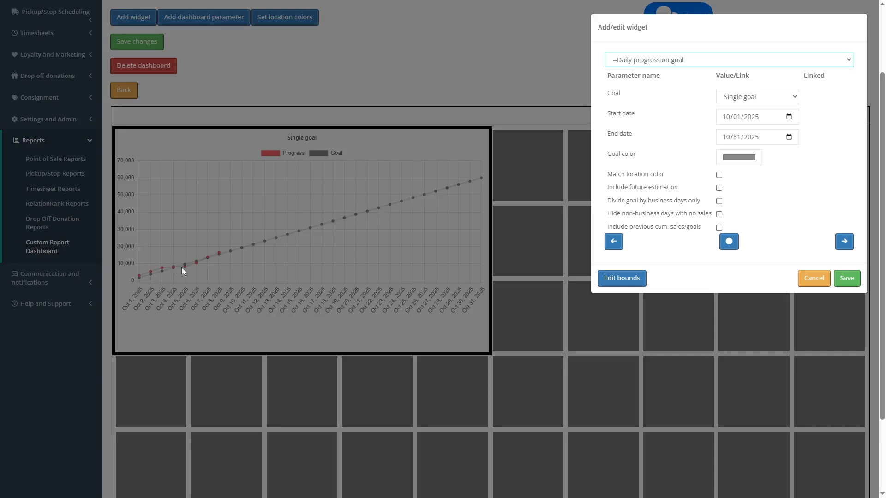
pyautogui.click(719, 188)
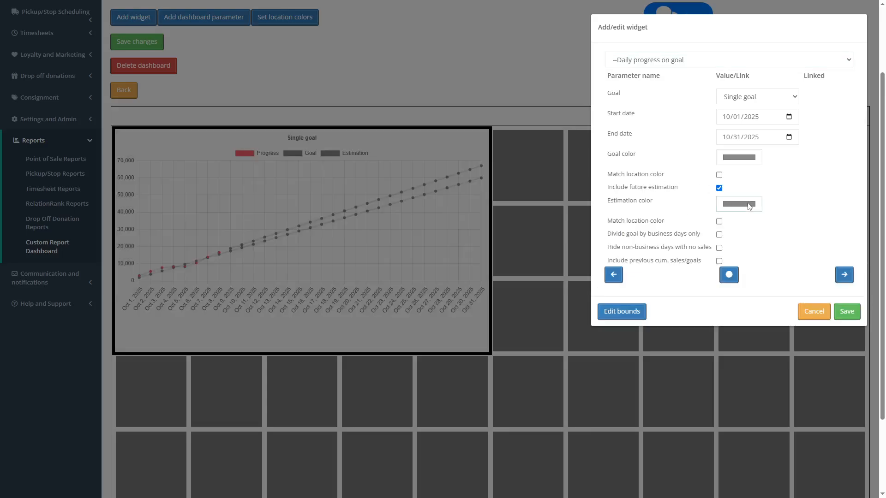
# Make the estimation line match the location color and save the widget
pyautogui.click(750, 206)
pyautogui.click(686, 227)
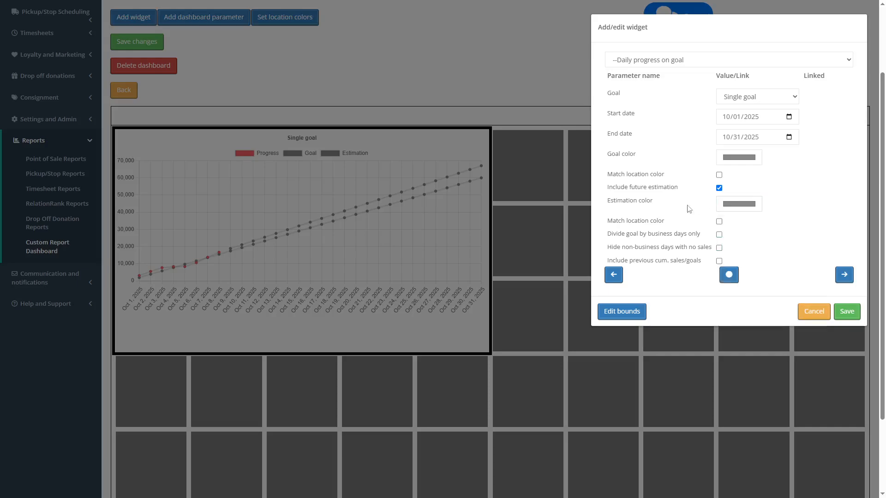
pyautogui.click(719, 221)
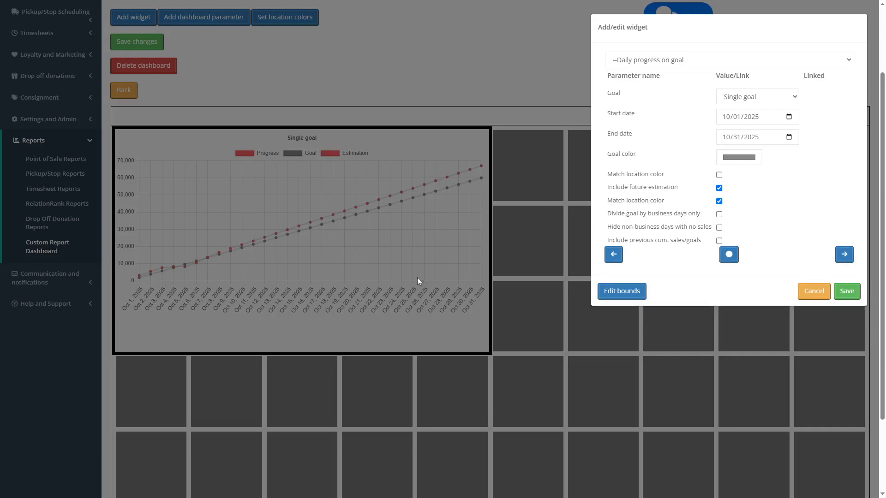
pyautogui.click(849, 295)
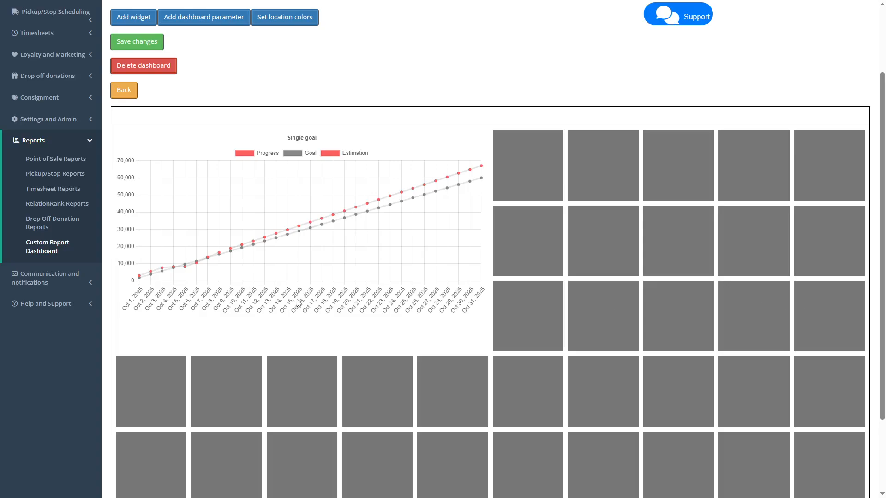